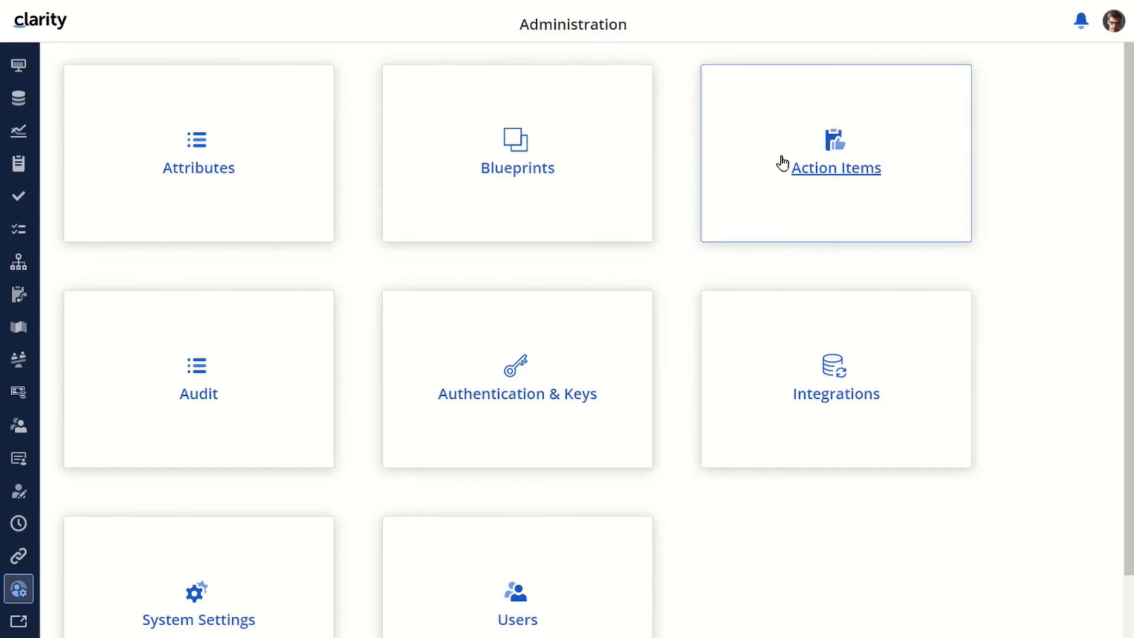
Review the Submit Project Charter to Committee item's details and columns, then start a new action item
left_click(821, 161)
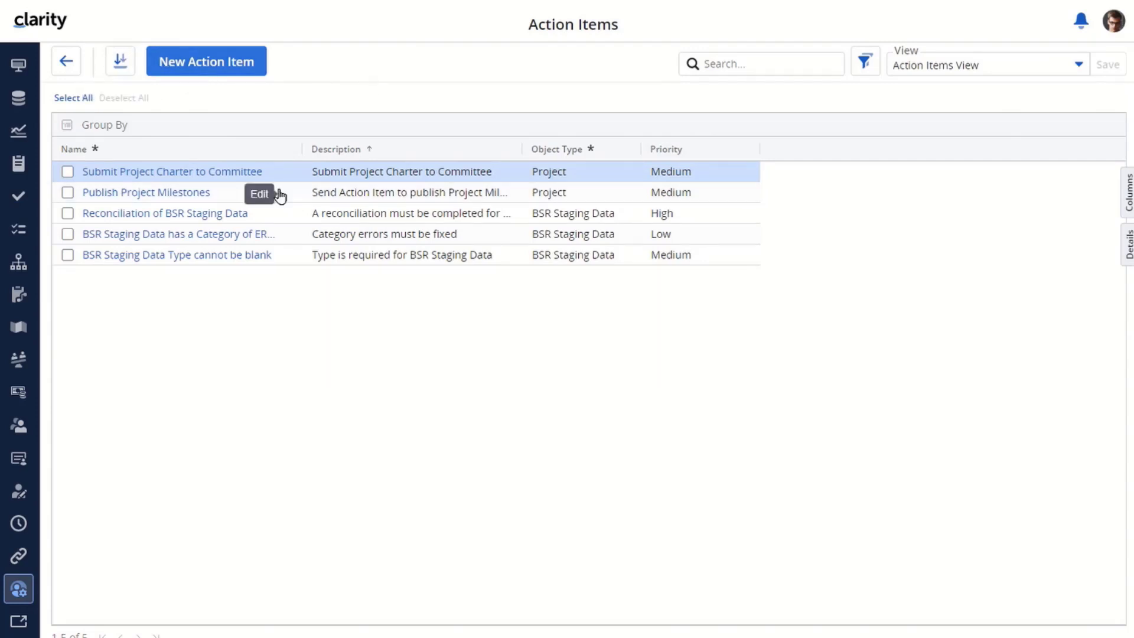
left_click(513, 177)
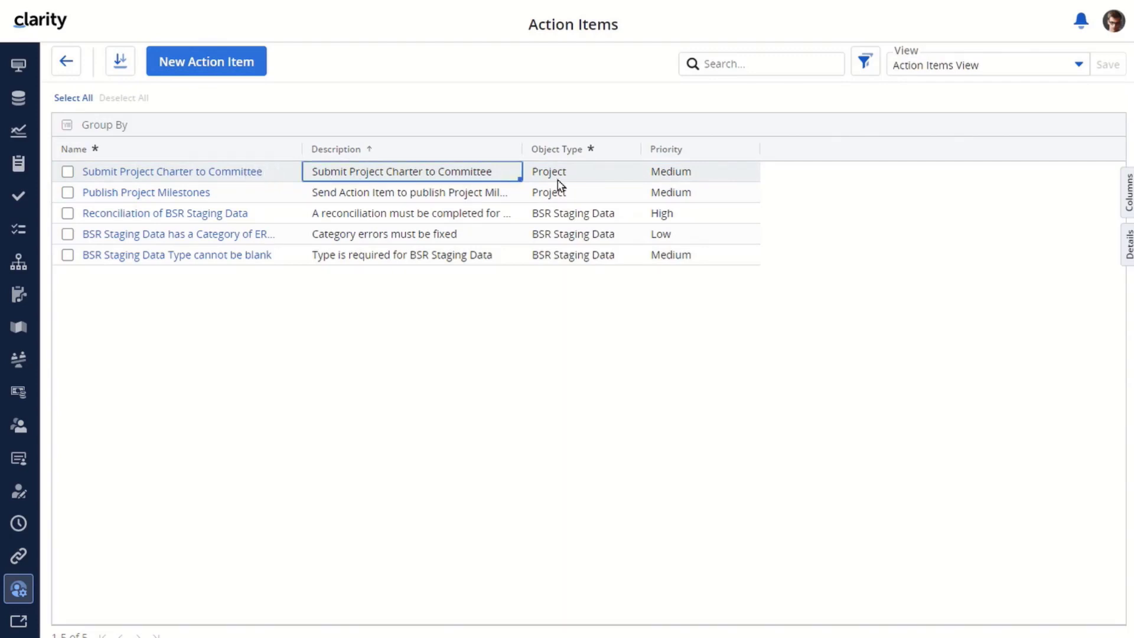
left_click(1128, 243)
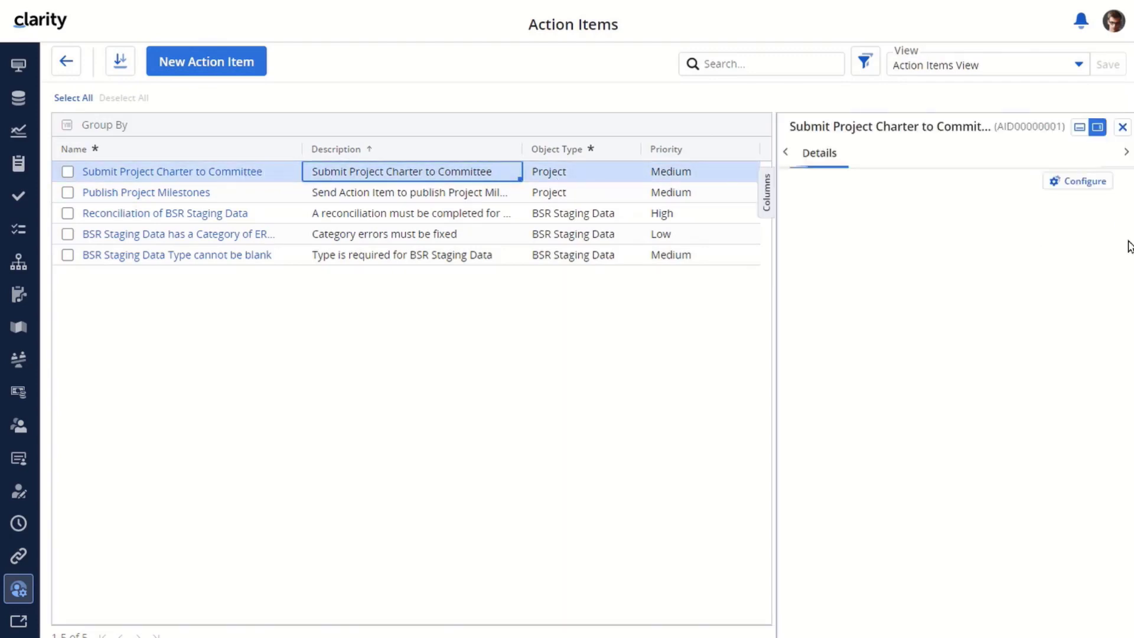
left_click(1122, 126)
left_click(1126, 192)
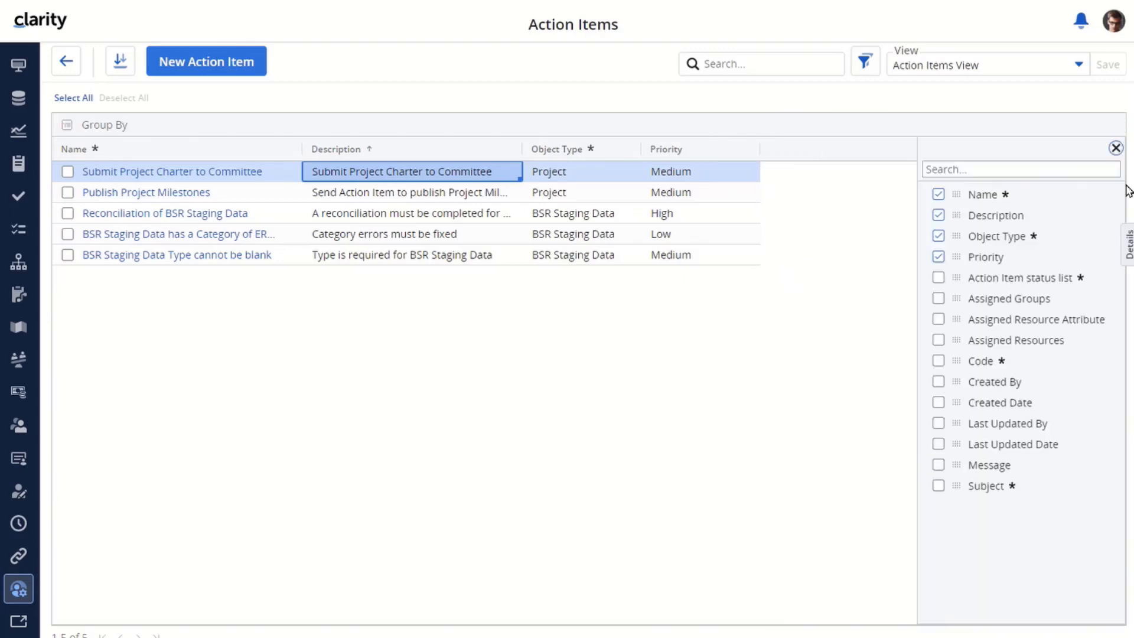
left_click(1117, 149)
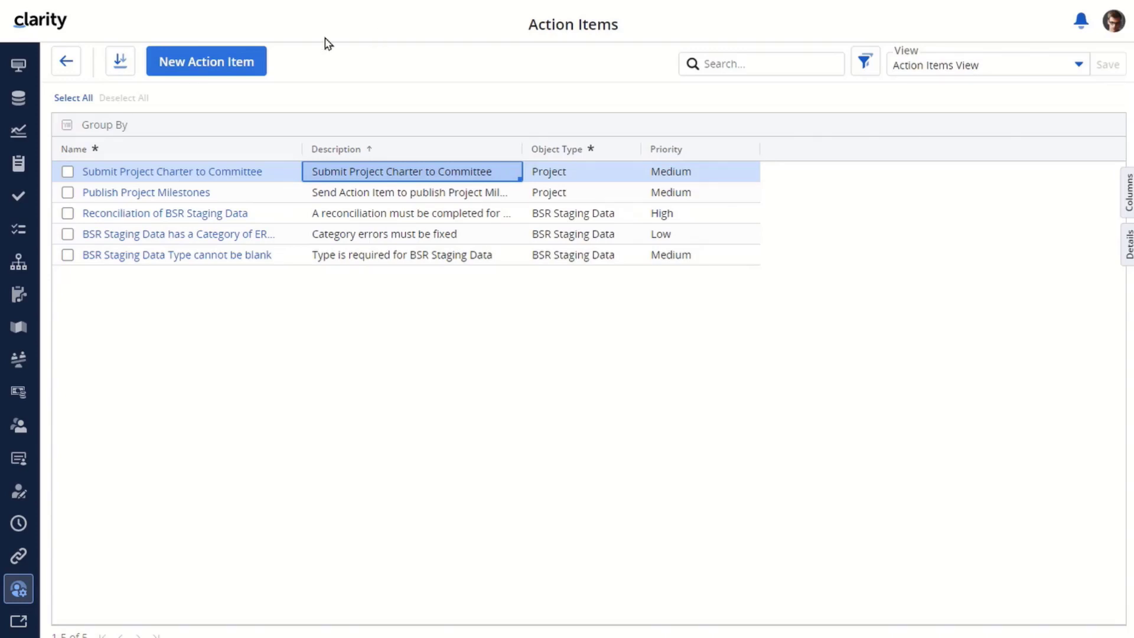
left_click(219, 59)
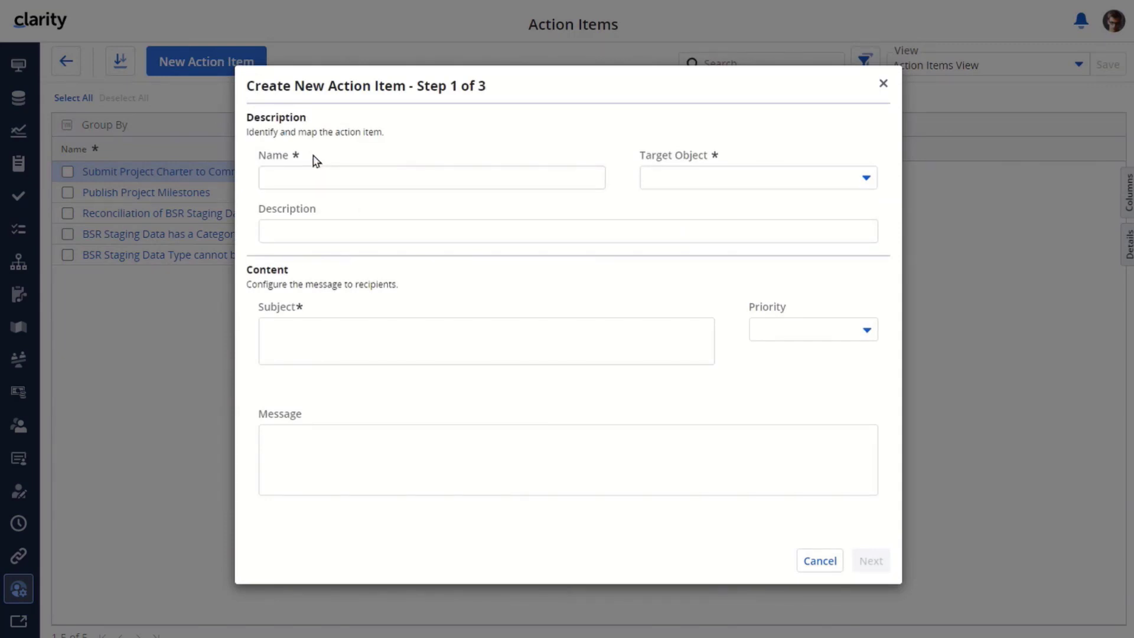
Name the new action item 'Capital Expenditure Approval' and set its target object to Project
left_click(297, 172)
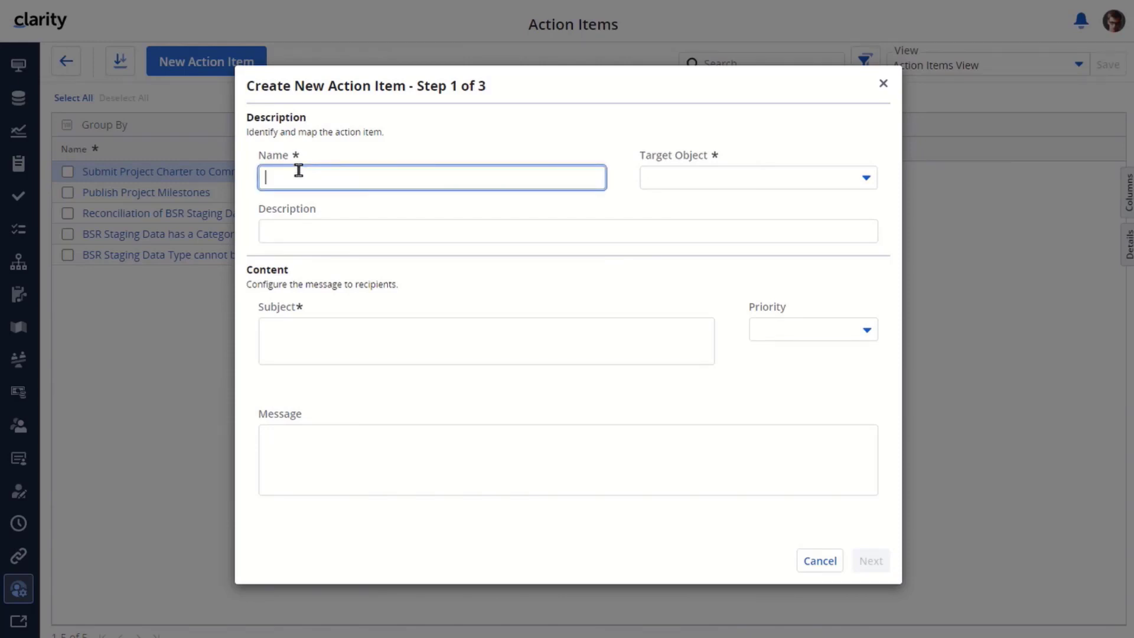
type("Capital Expenditure Approval")
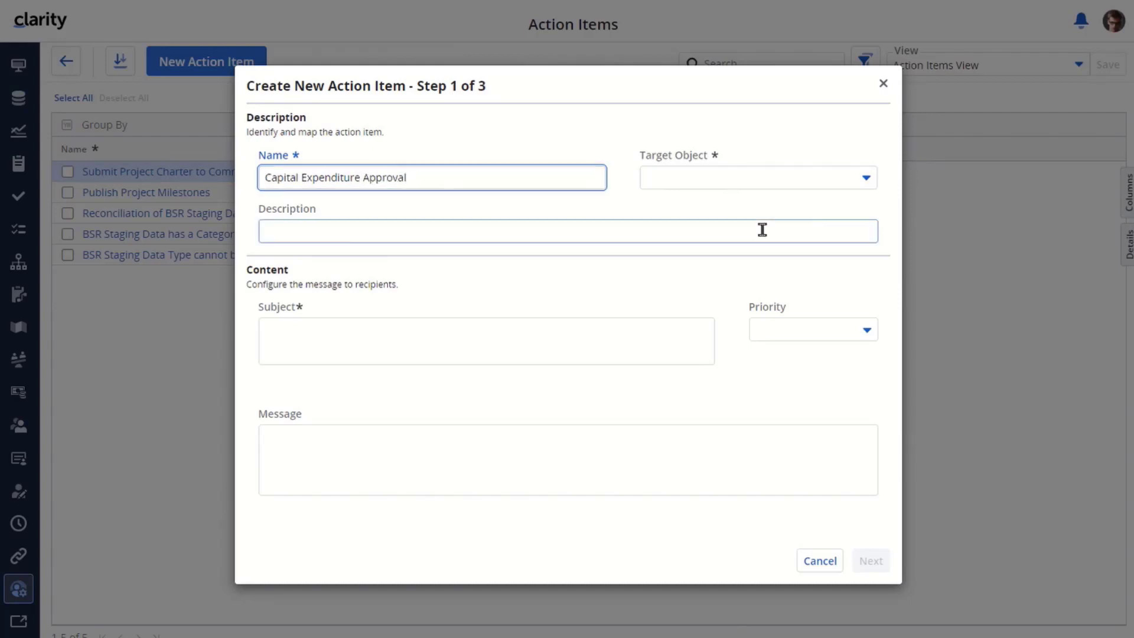
left_click(866, 178)
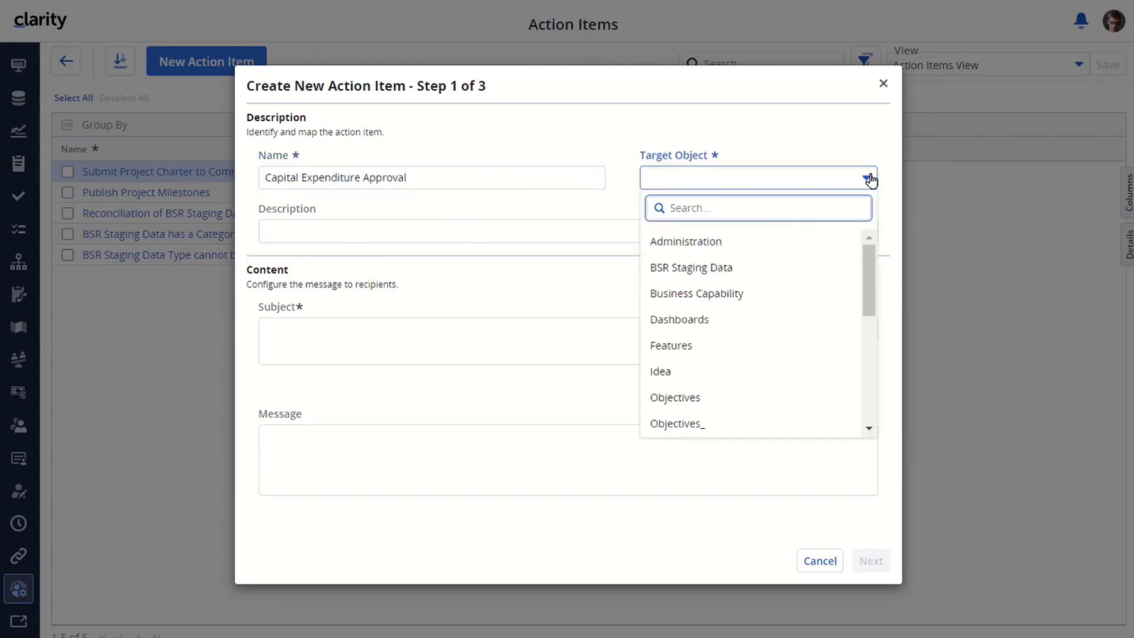
left_click_drag(870, 264, 868, 339)
left_click(699, 334)
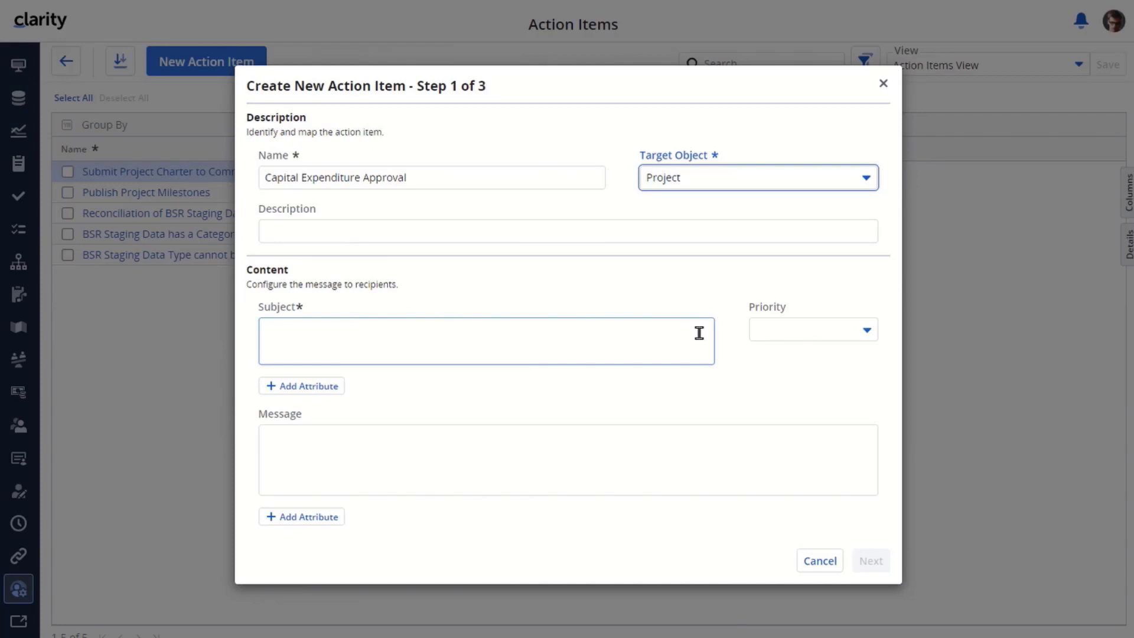
Copy the name 'Capital Expenditure Approval' into the Description field
left_click(340, 229)
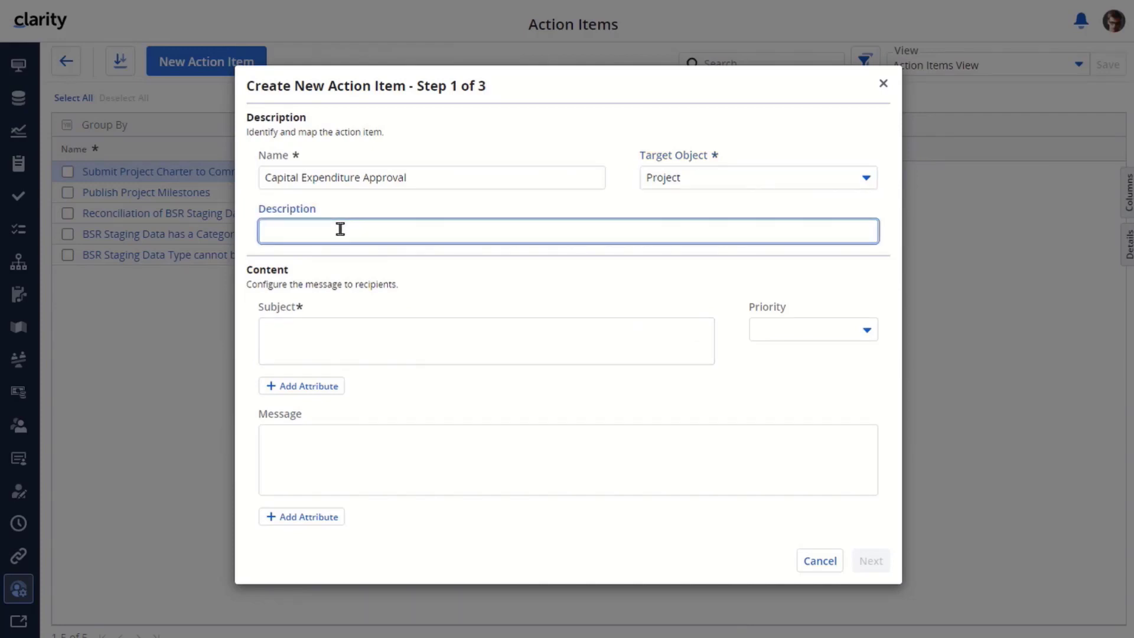
left_click_drag(430, 175, 251, 195)
key("ctrl+c")
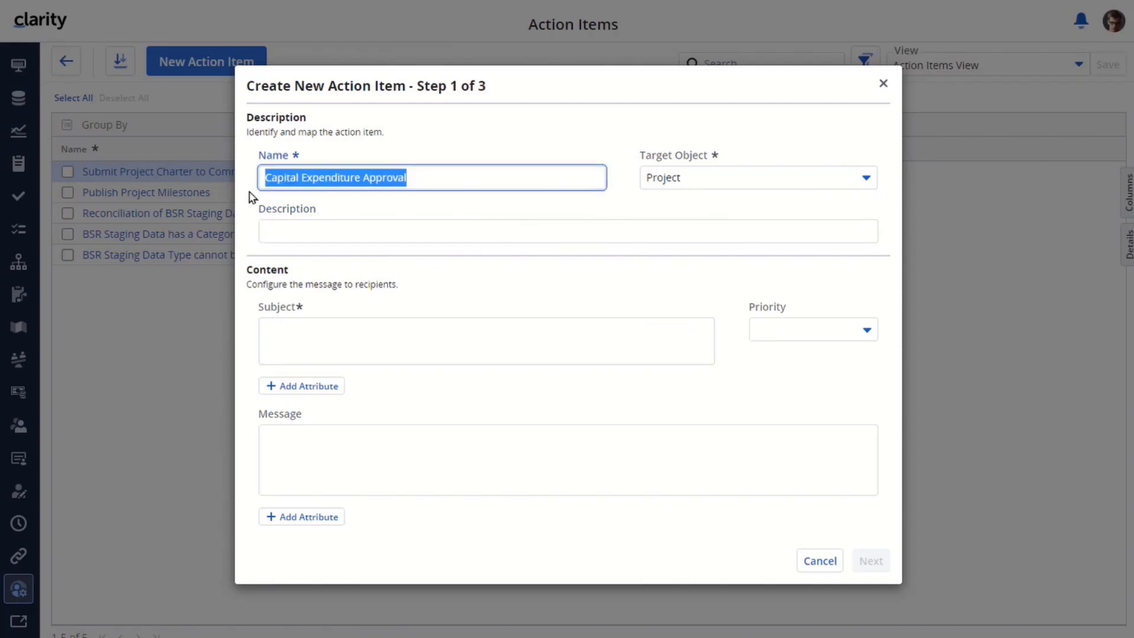
left_click(286, 231)
key("ctrl+v")
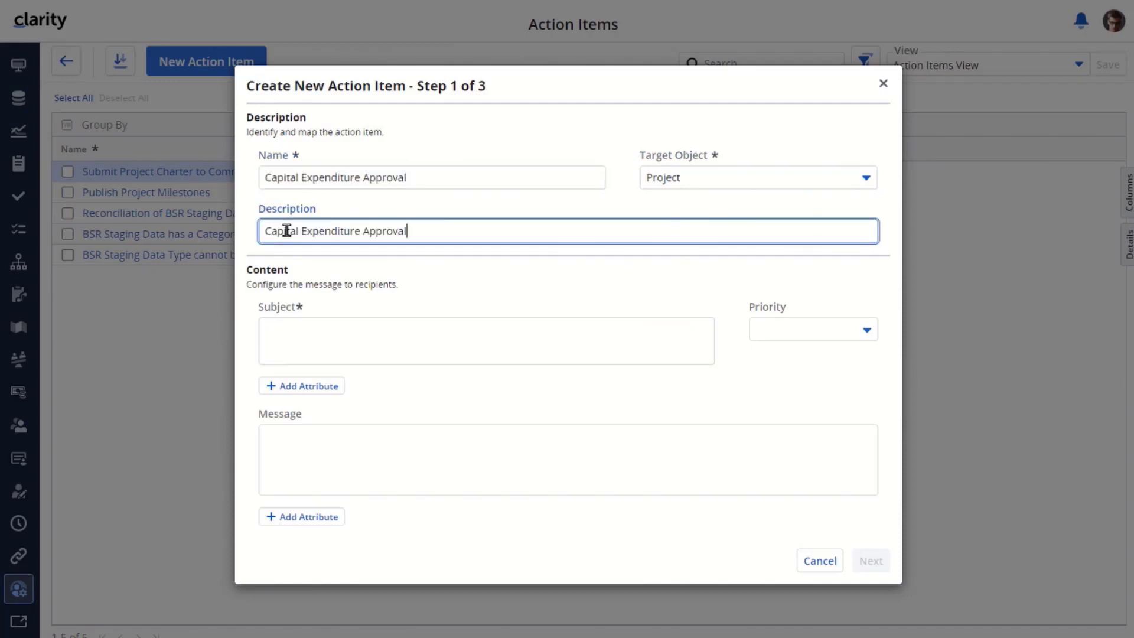
left_click(335, 333)
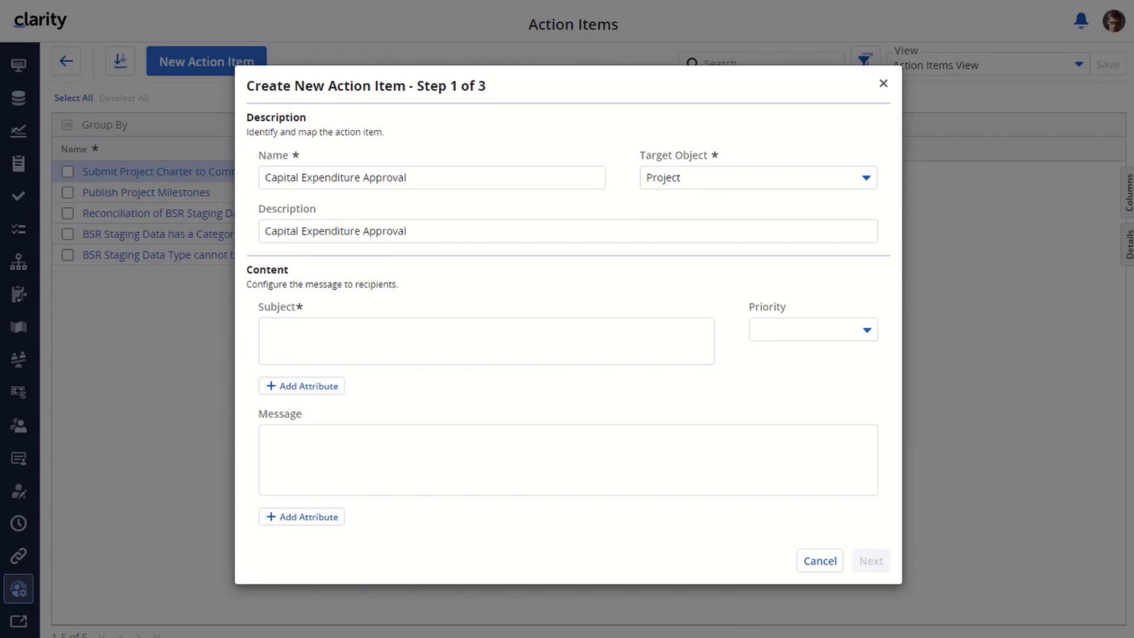
left_click(428, 227)
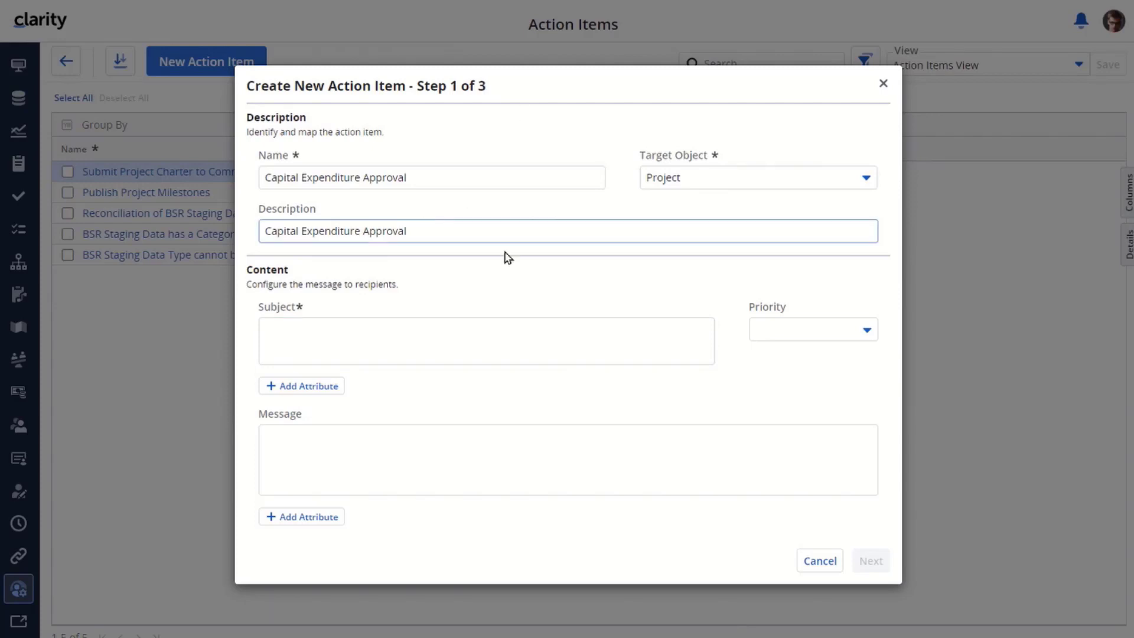
left_click(667, 185)
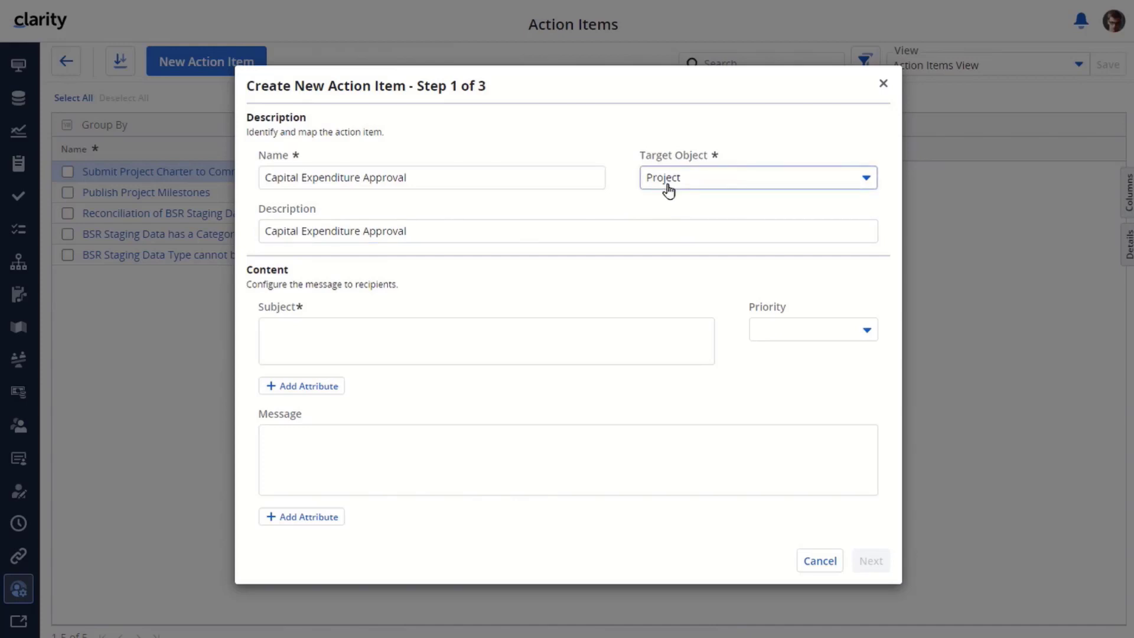
left_click(304, 329)
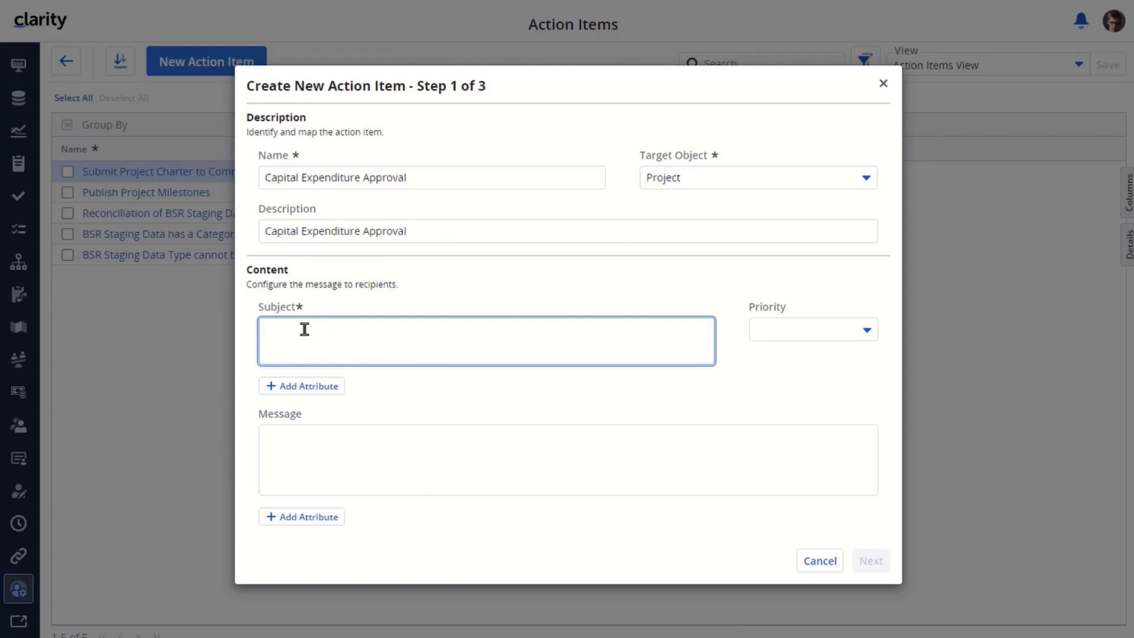
Set the subject to 'Capital Approval for' plus the Project ID placeholder, with Medium priority
type("Capital")
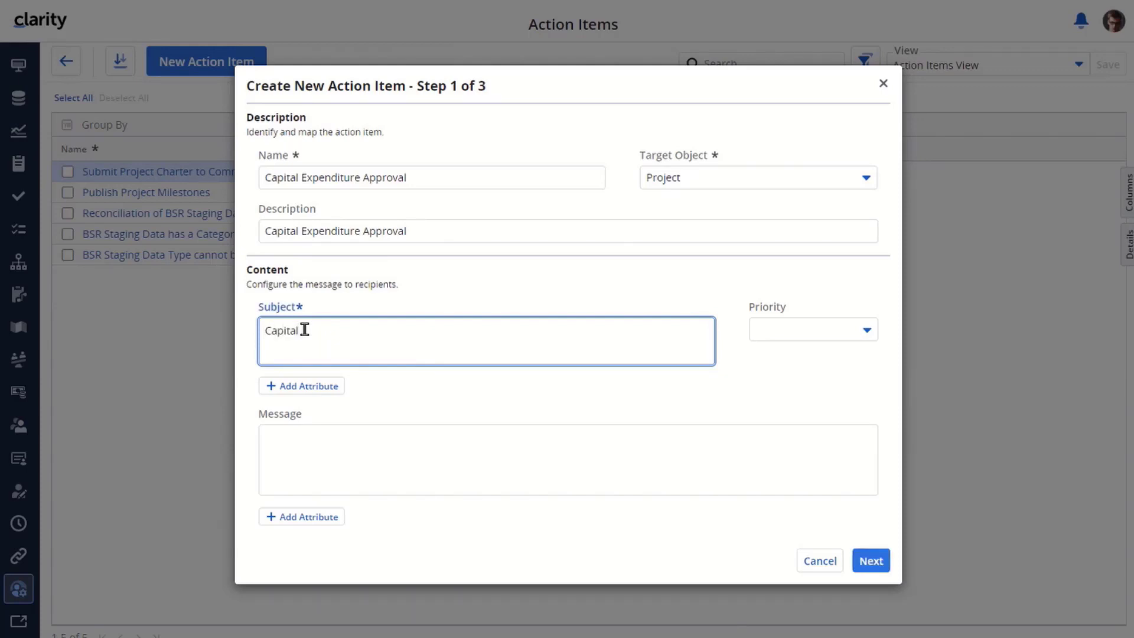
type(" Approval for")
left_click(311, 389)
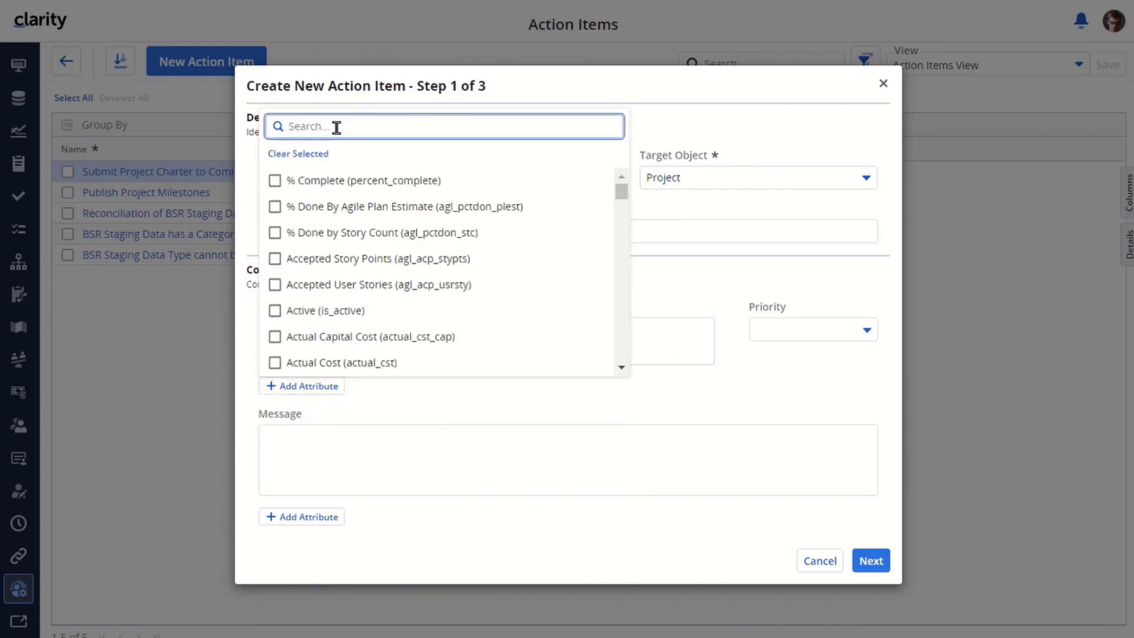
type("id")
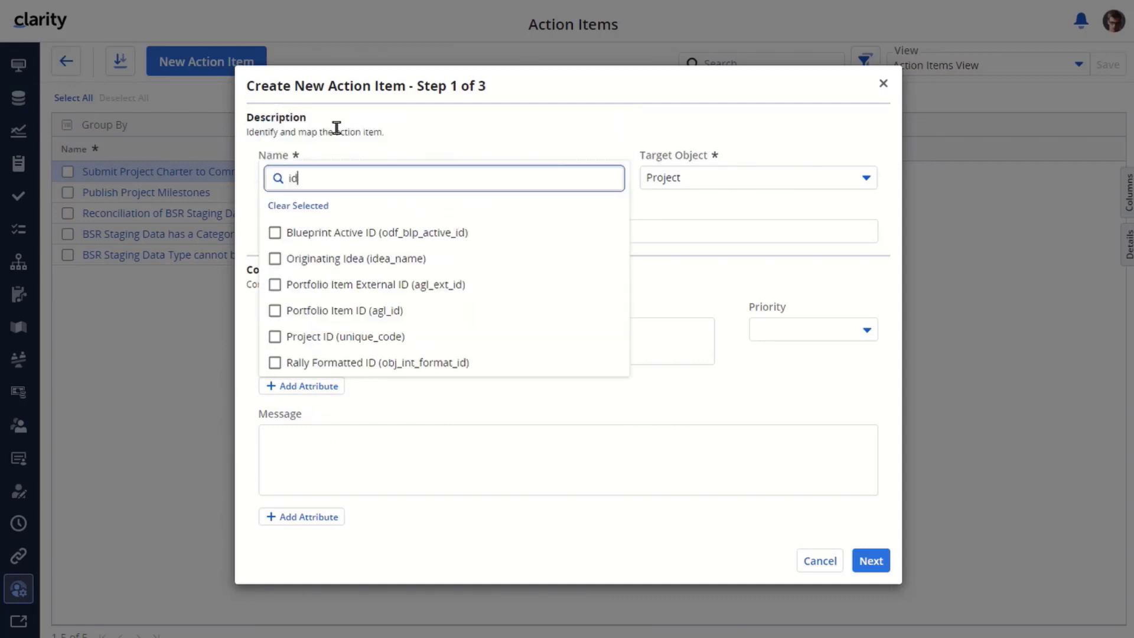
left_click(320, 339)
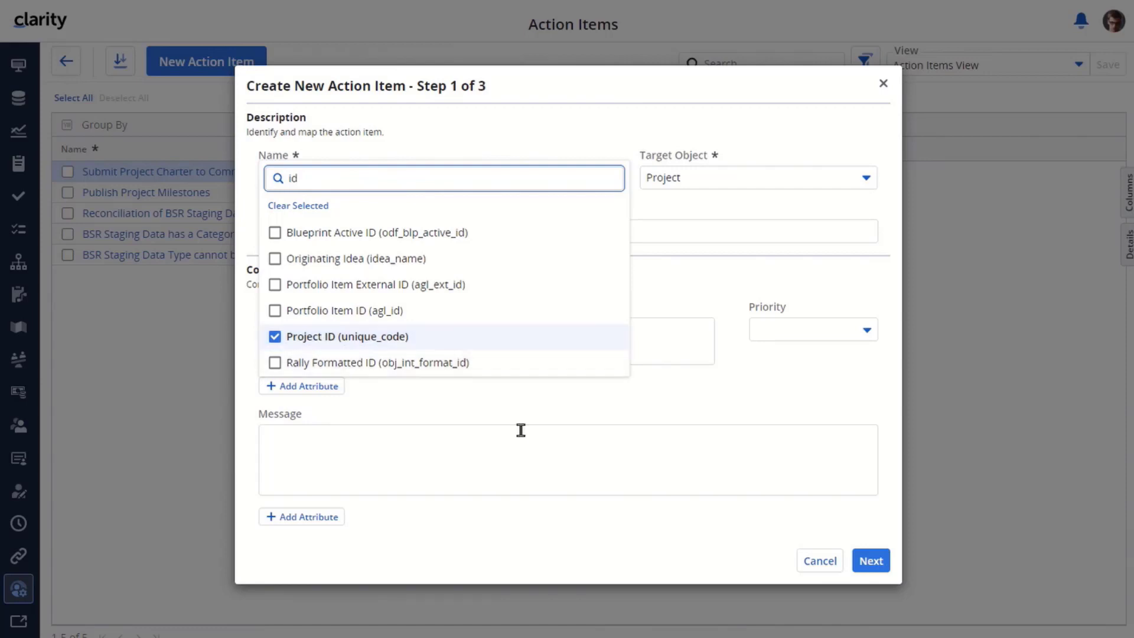
left_click(562, 426)
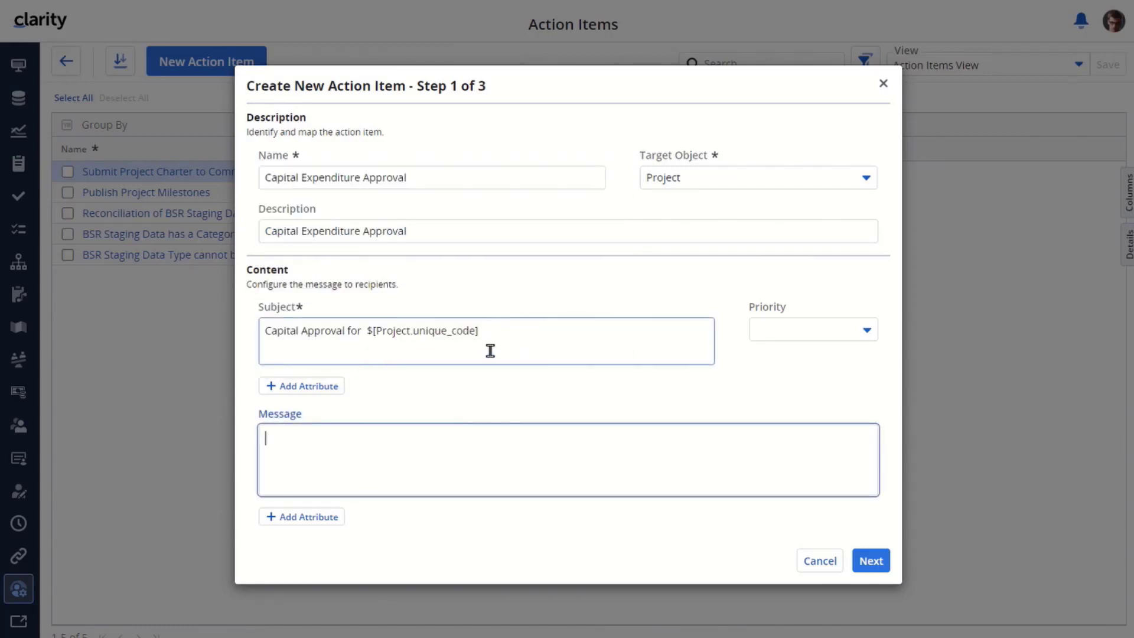
left_click_drag(498, 326, 365, 331)
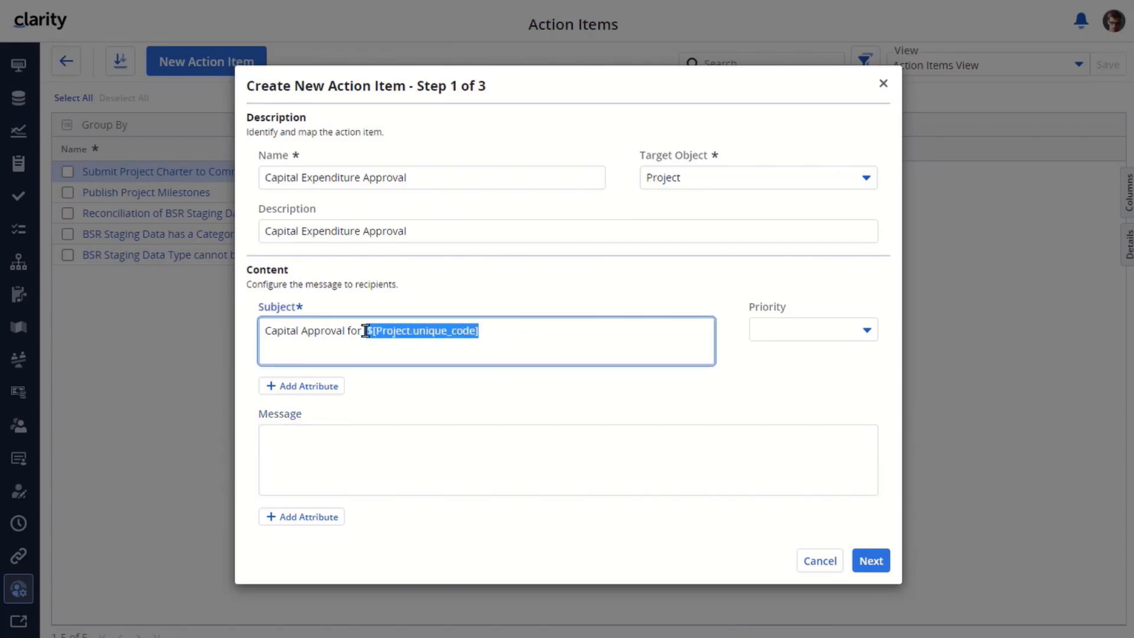
left_click(504, 334)
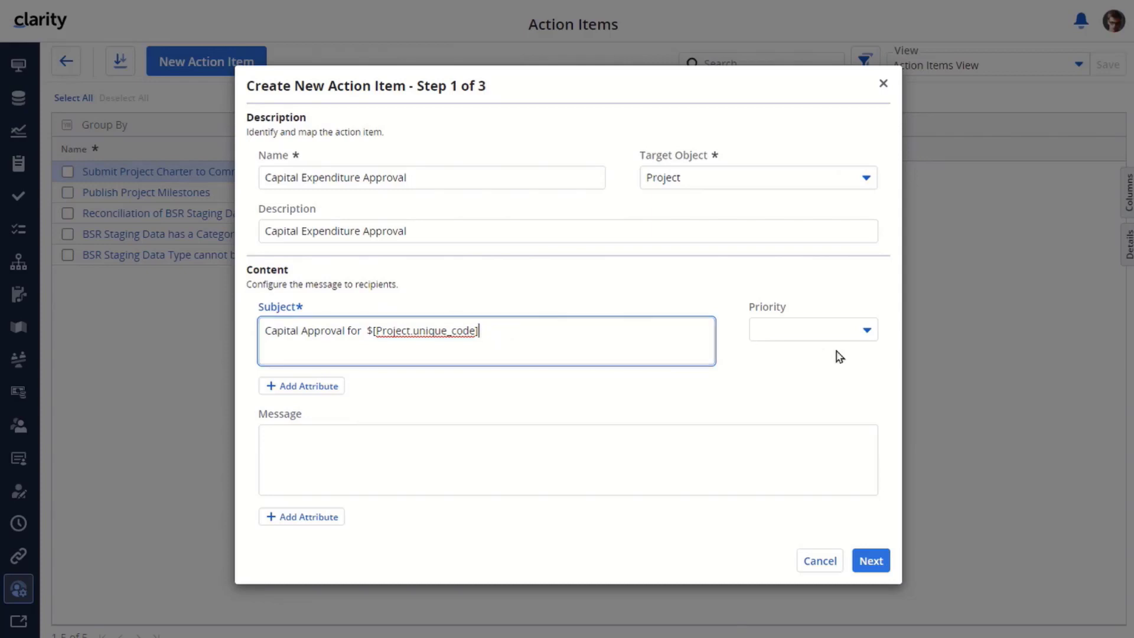
left_click(863, 331)
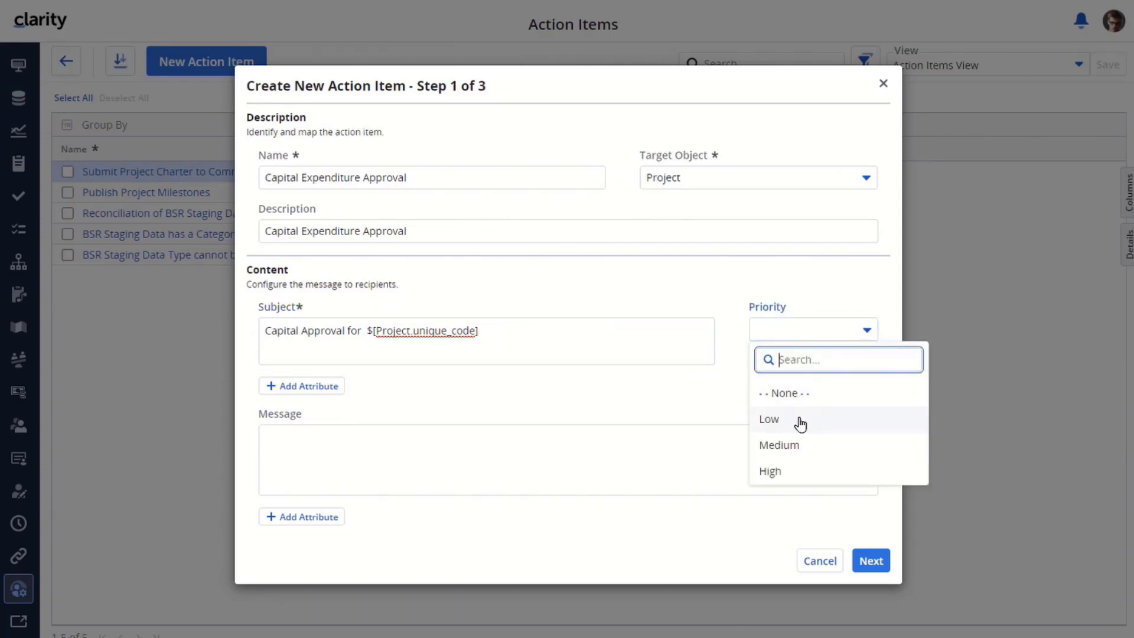
left_click(779, 443)
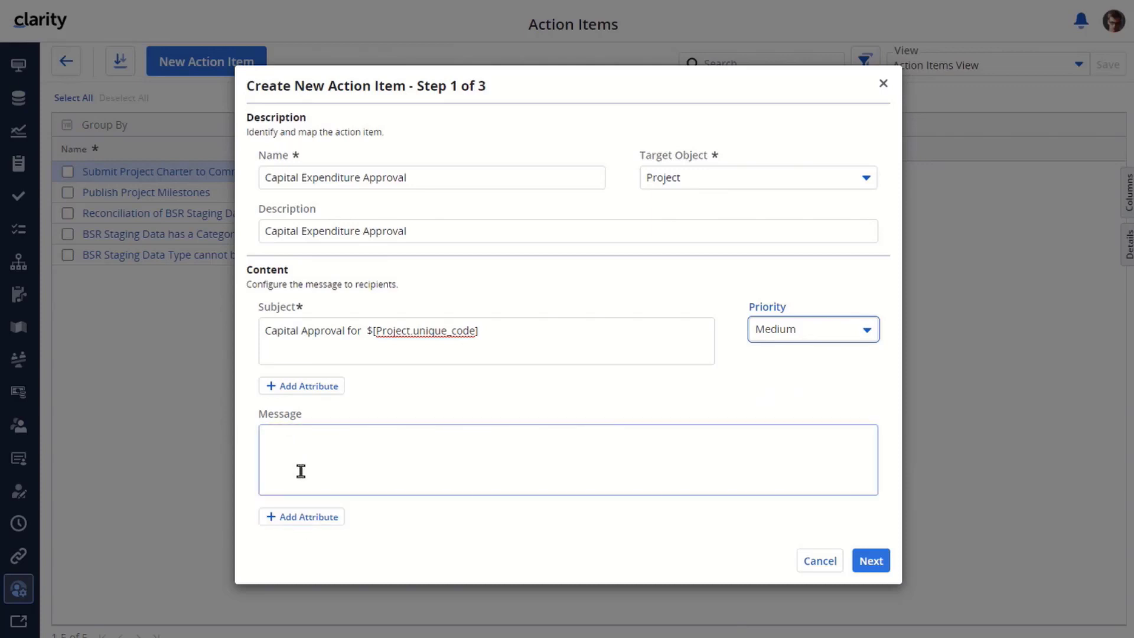
Write the message 'Please submit approval for Capital Expenditure for Project:' with Project Name, plus 'Complete within one week'
left_click(289, 438)
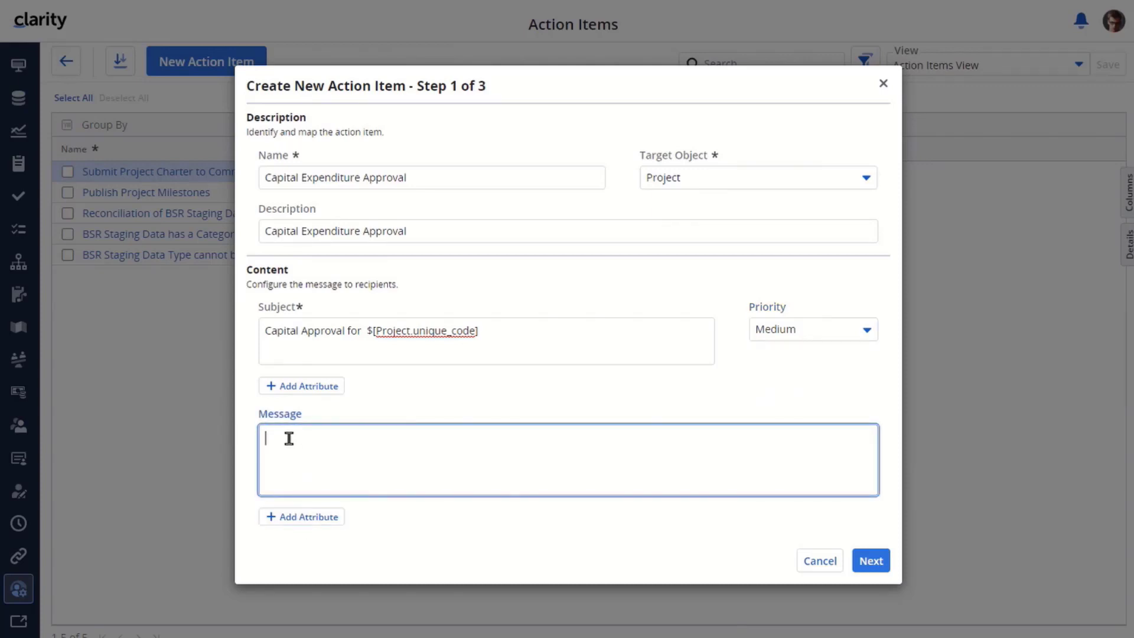
type("Please submit approval for Capital Expenditure")
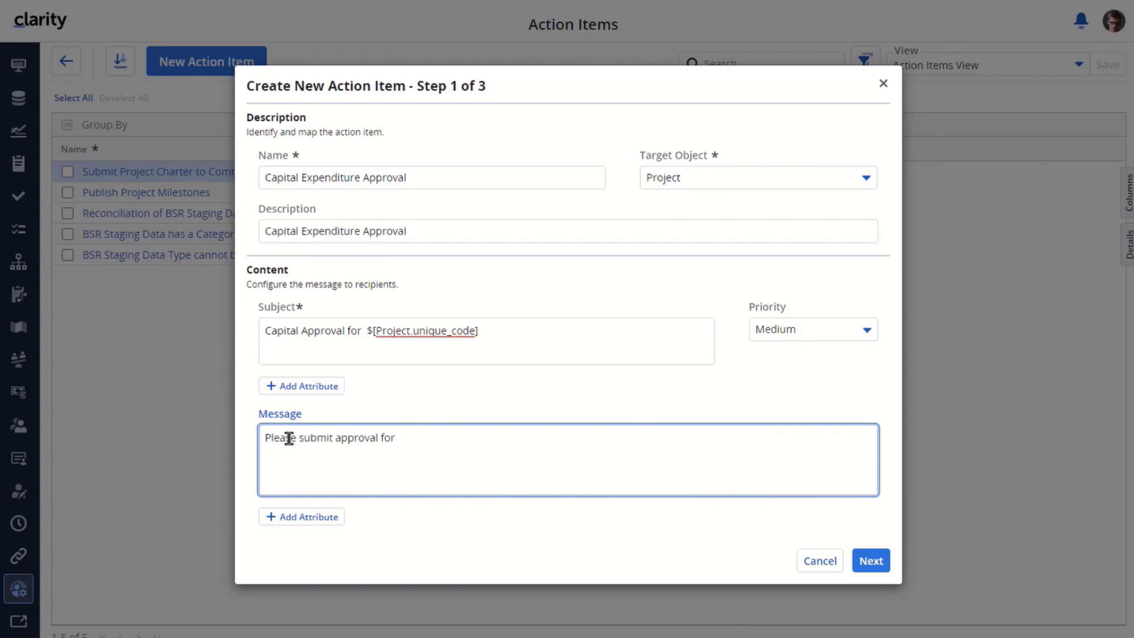
type(" for Project:")
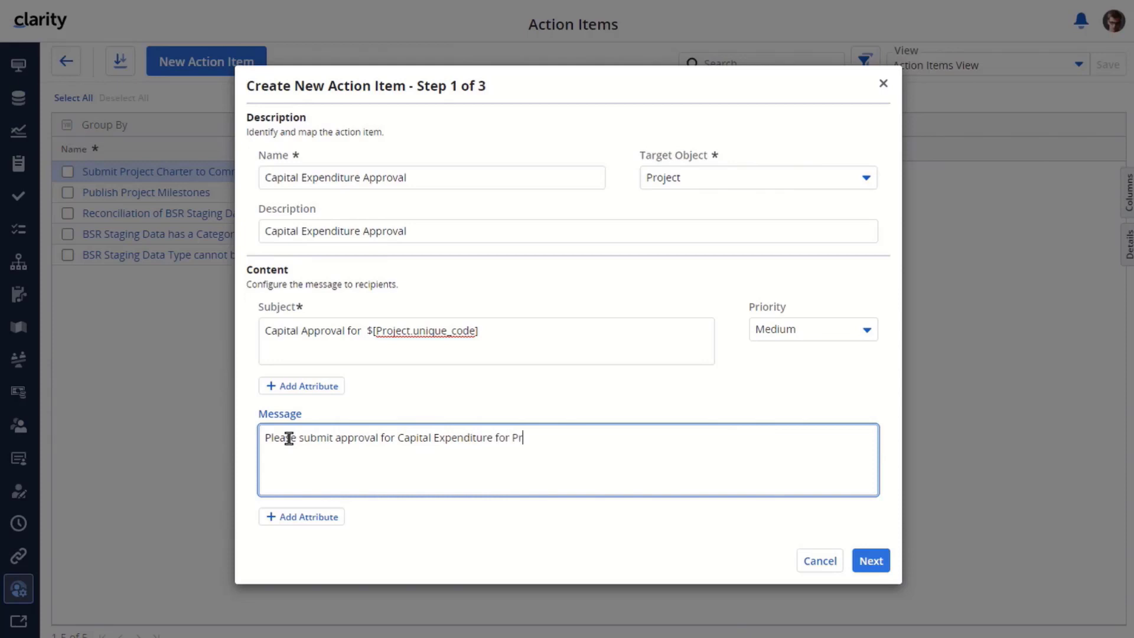
left_click(304, 517)
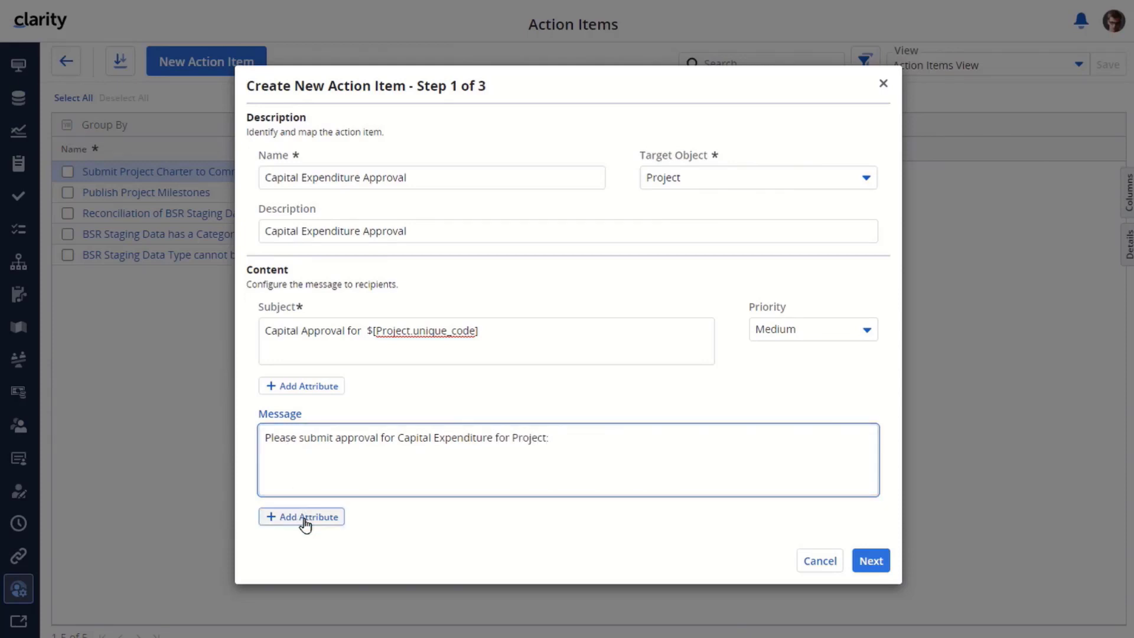
type("project")
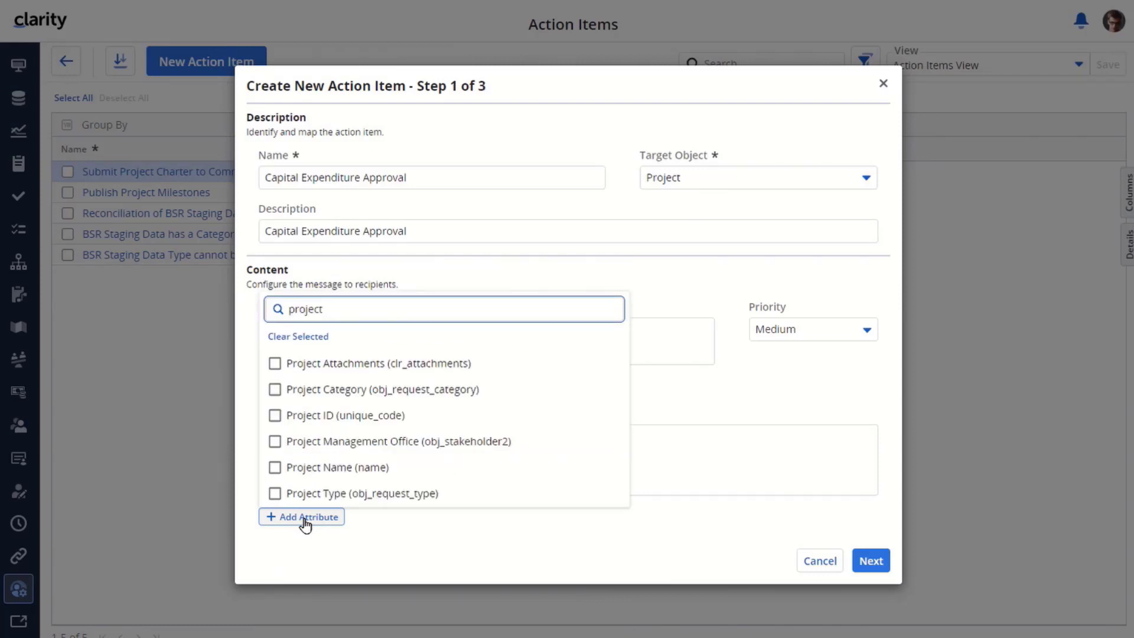
left_click(327, 467)
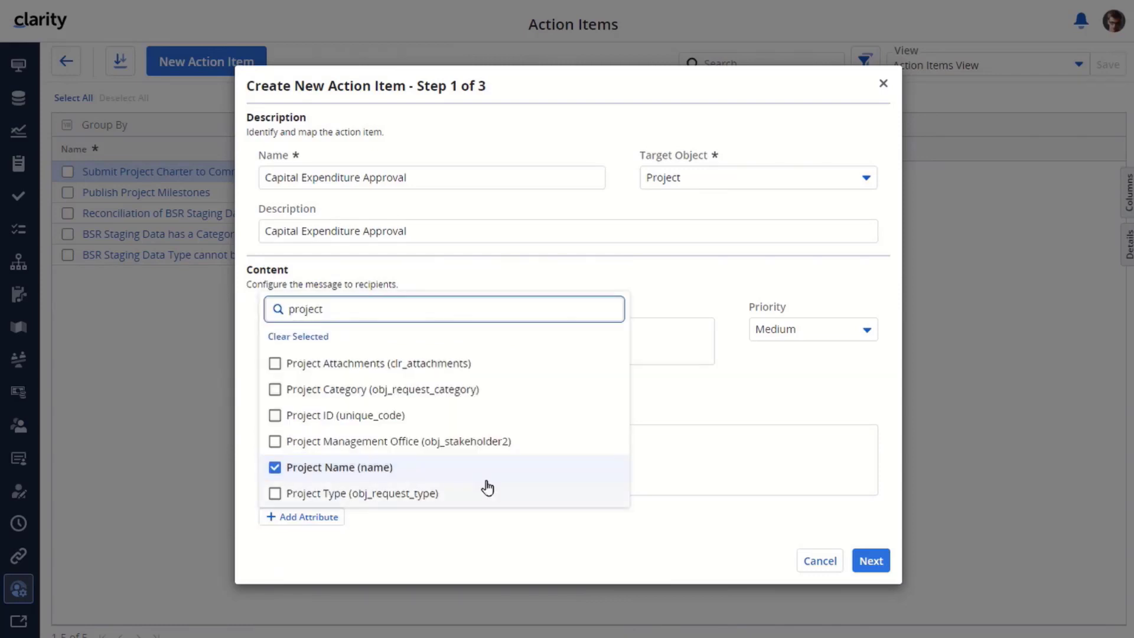
left_click(706, 460)
key("Return")
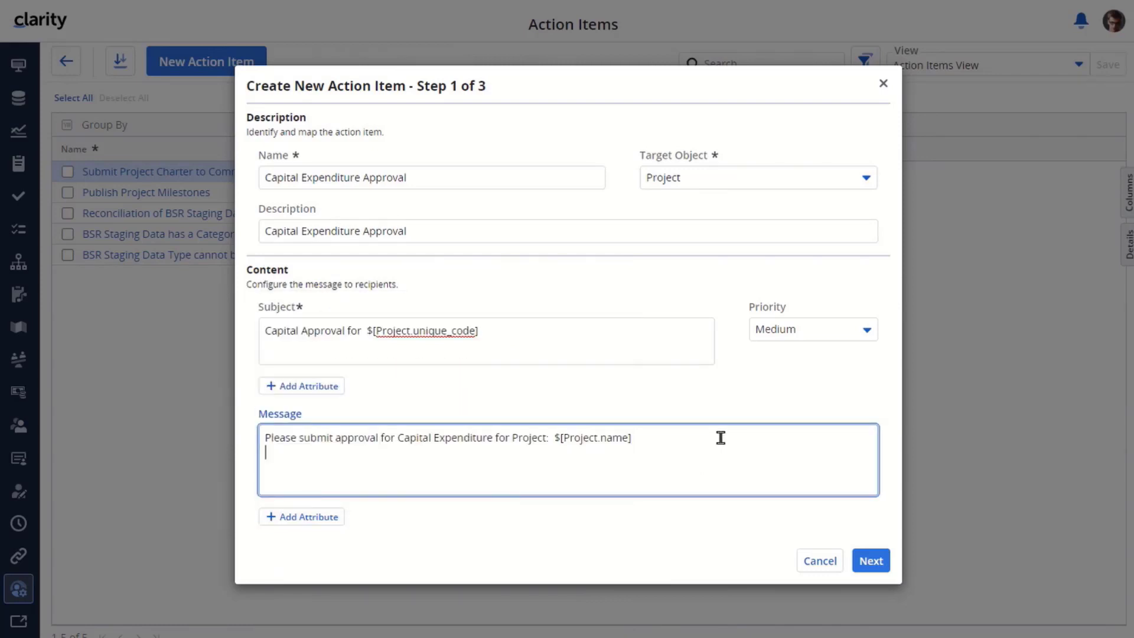
type("Complete within one week")
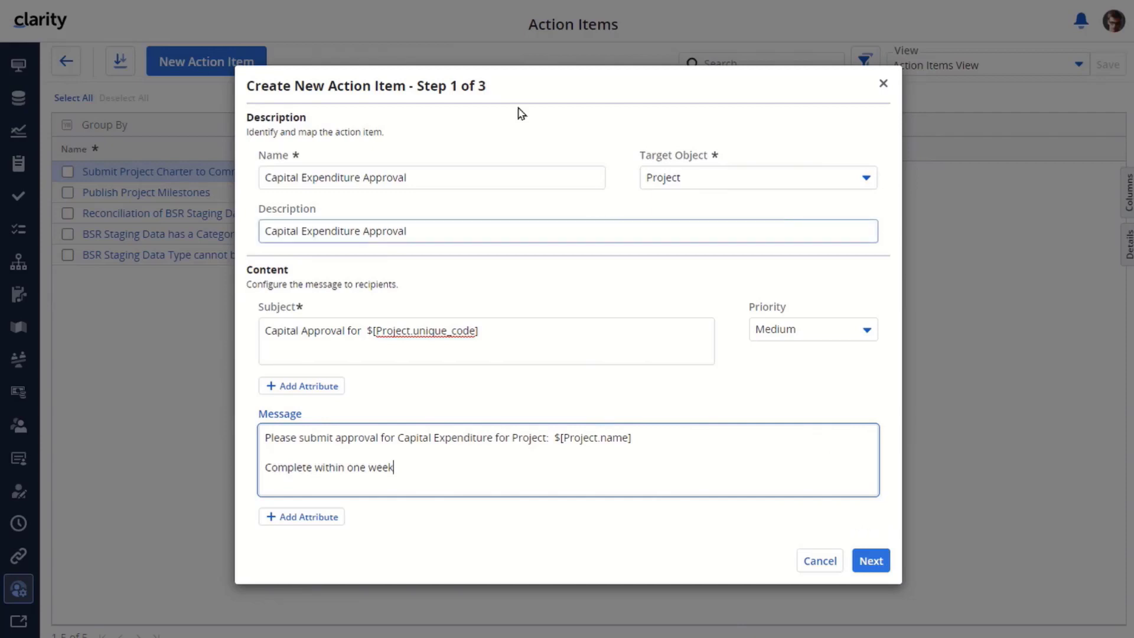
key("Tab")
left_click(873, 558)
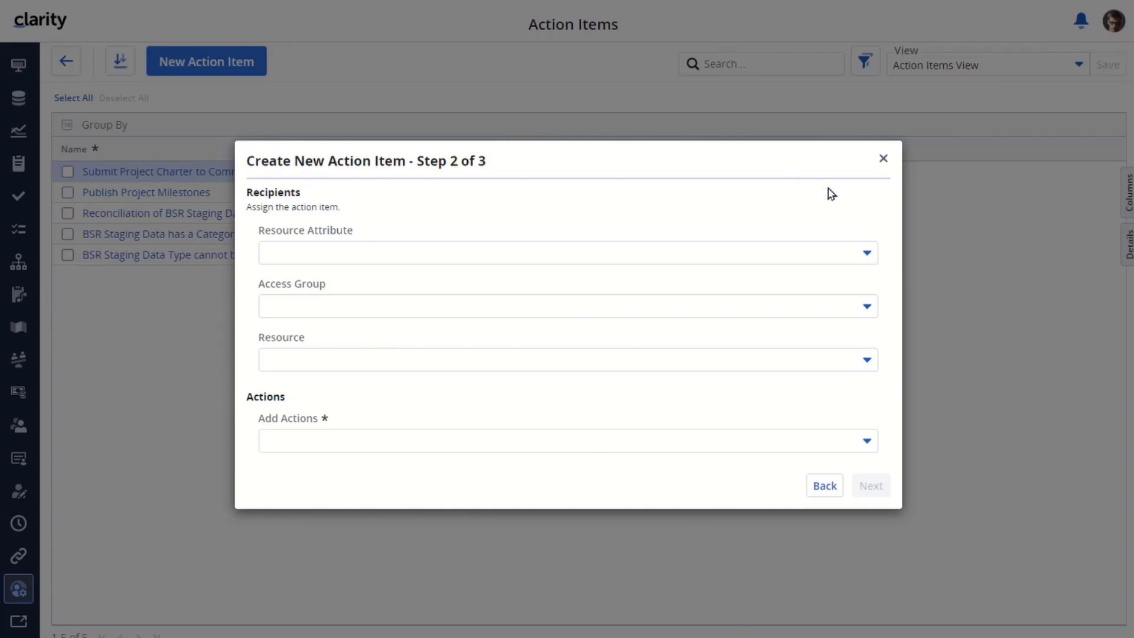
Assign two resources as recipients, finding the second one by searching their surname
left_click(865, 254)
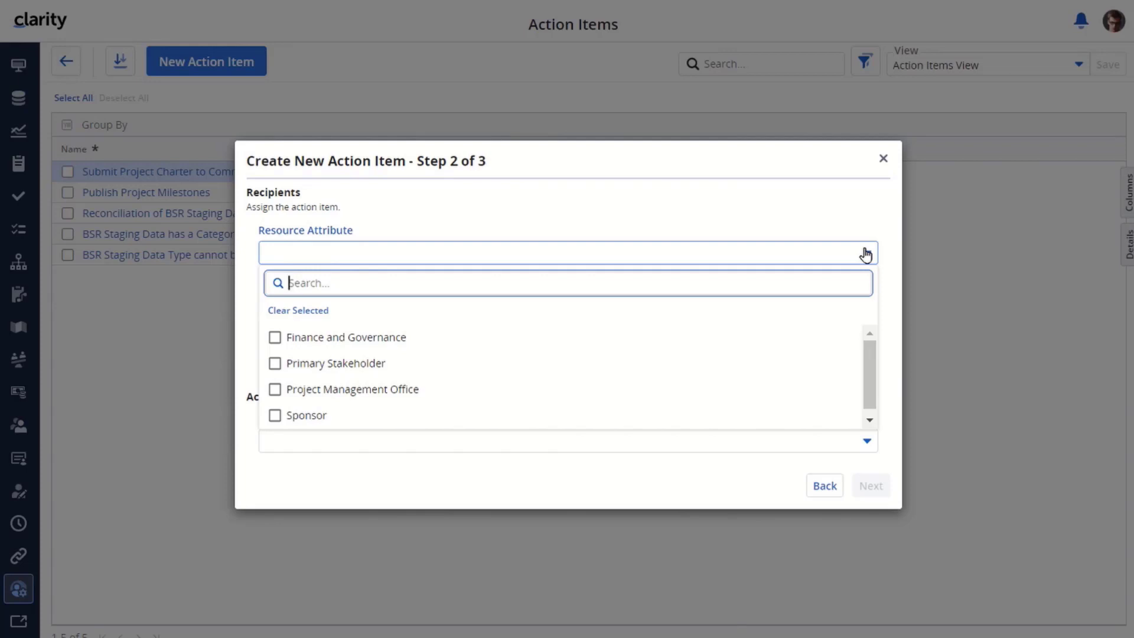
left_click(711, 161)
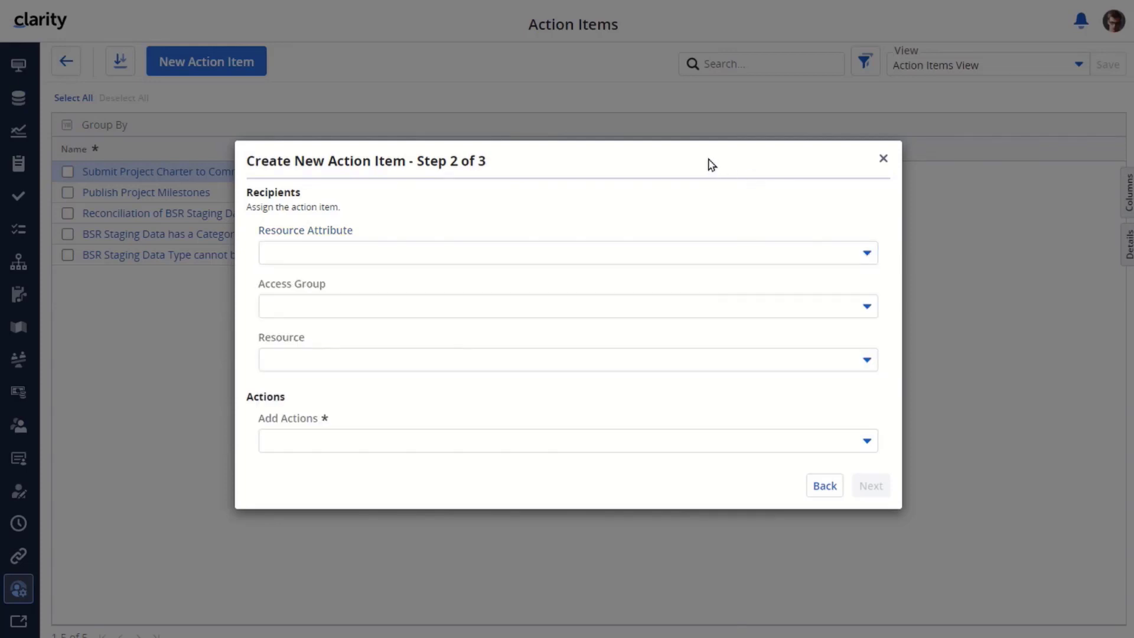
left_click(866, 308)
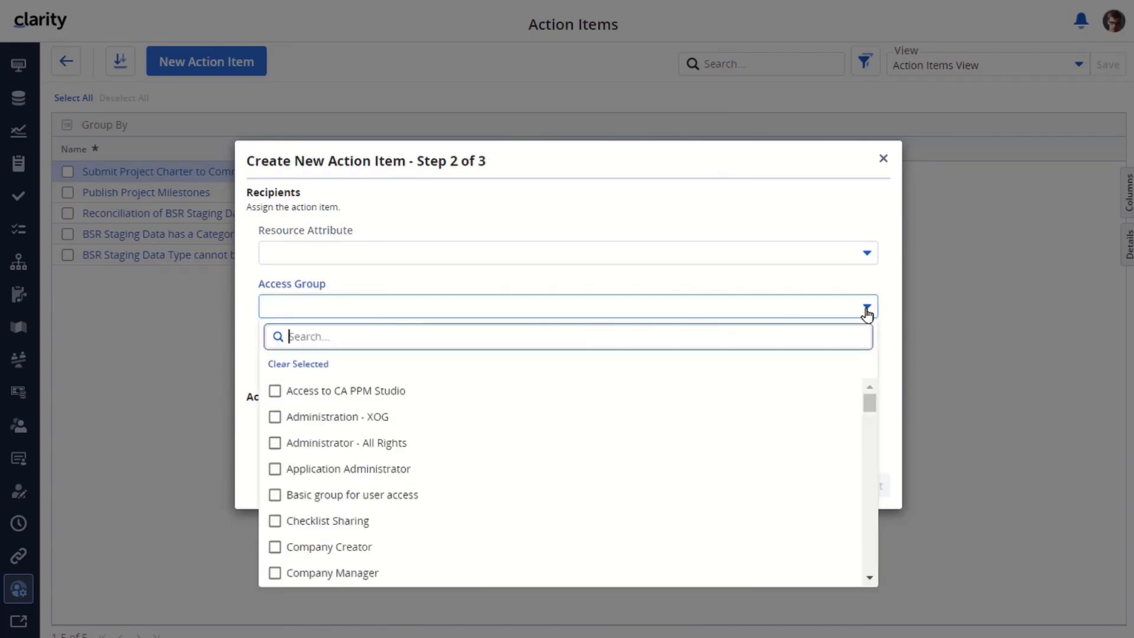
left_click(679, 193)
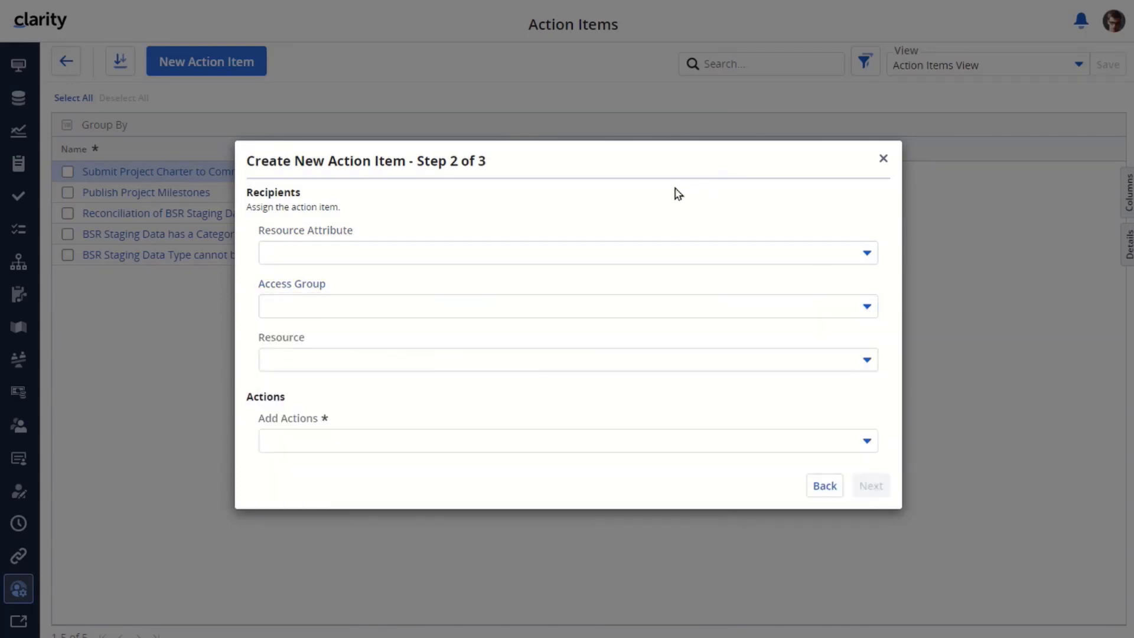
left_click(864, 360)
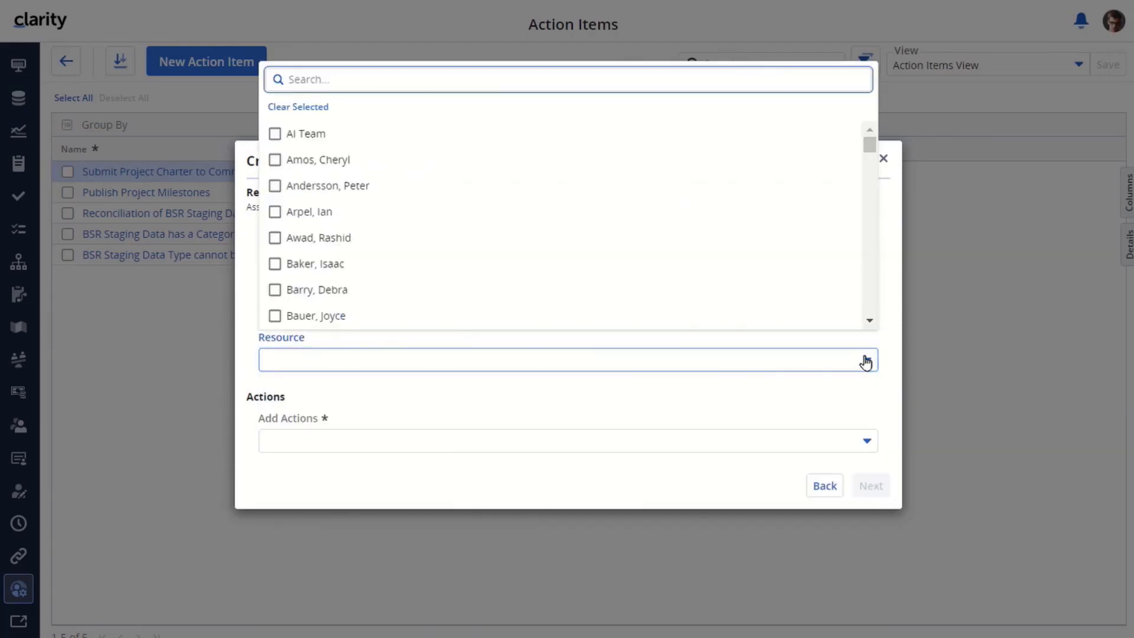
left_click(275, 165)
left_click(374, 78)
type("Martin")
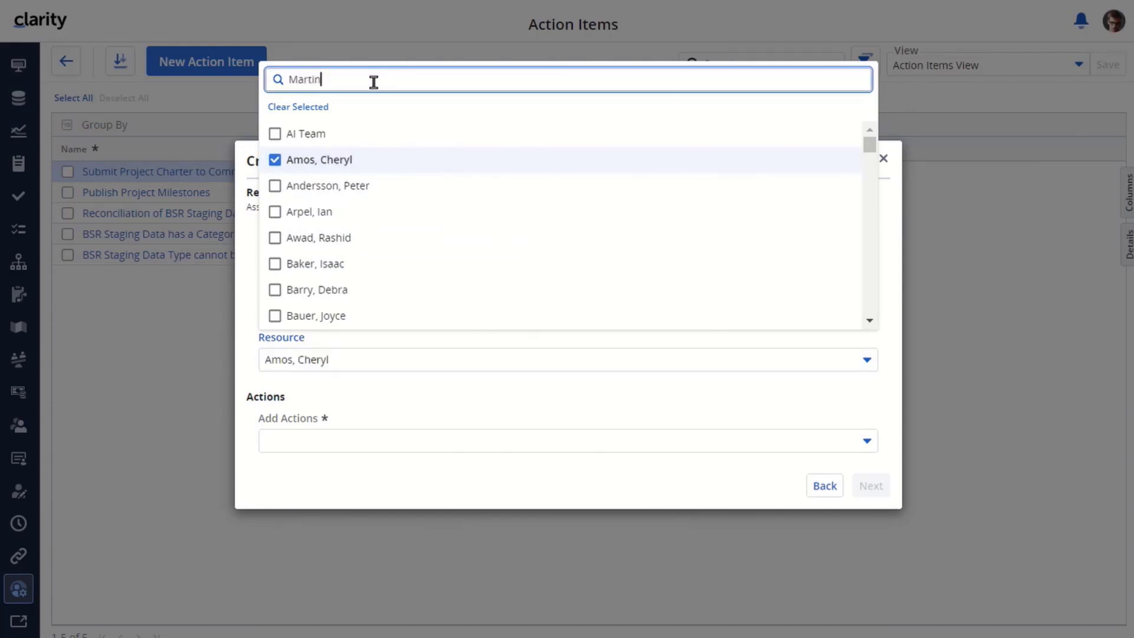
left_click(275, 315)
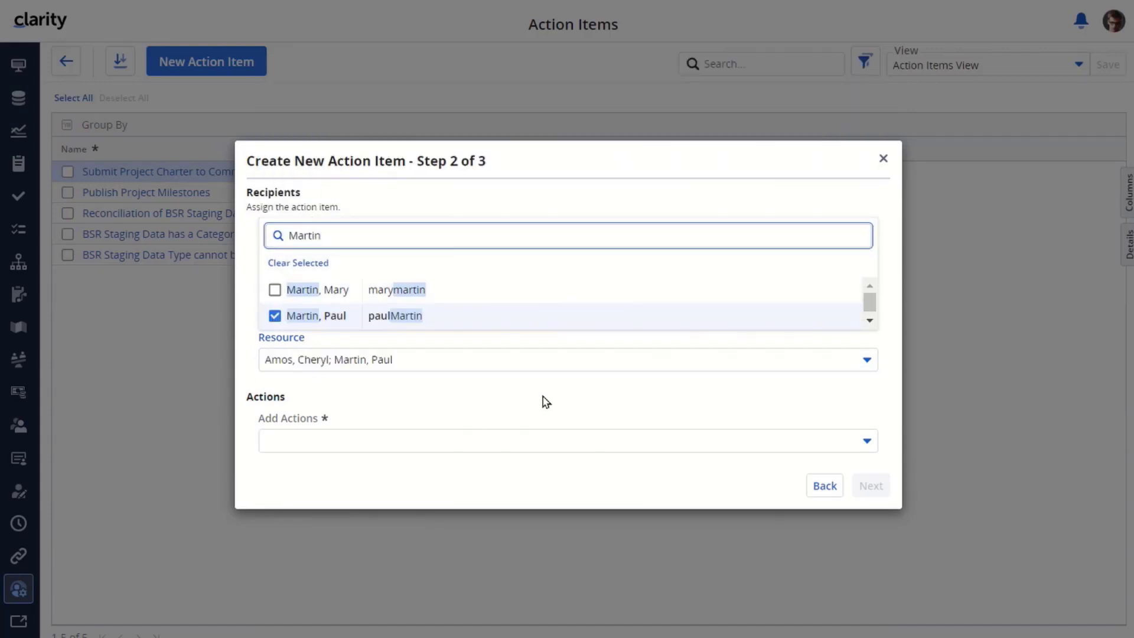
left_click(546, 403)
Offer Approved and Rejected as the action item's possible actions
left_click(866, 441)
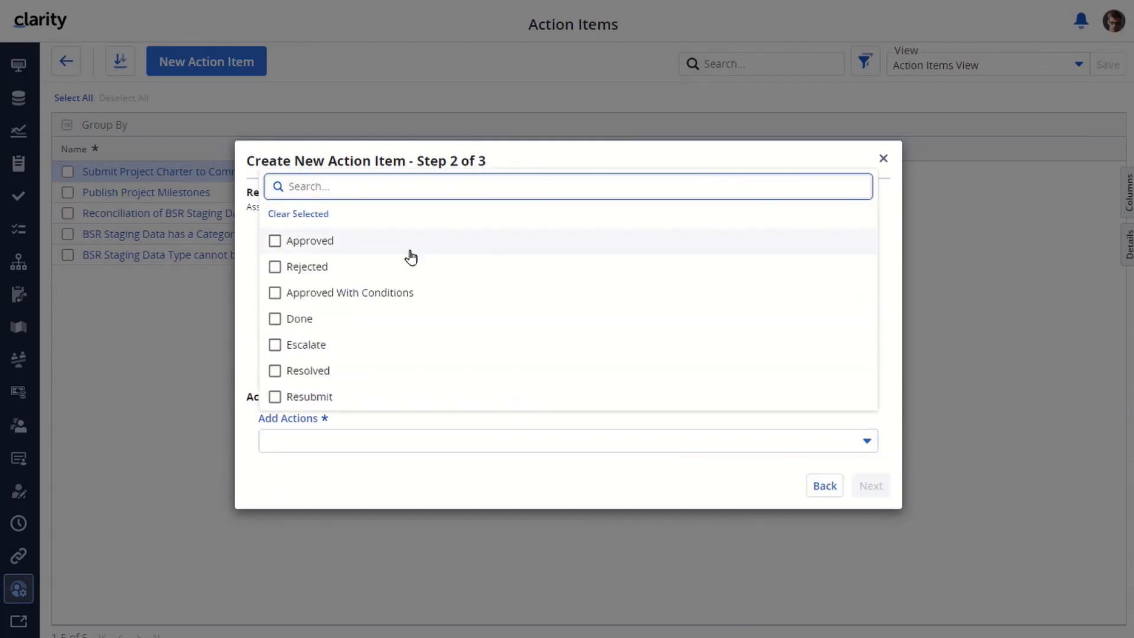
left_click(275, 241)
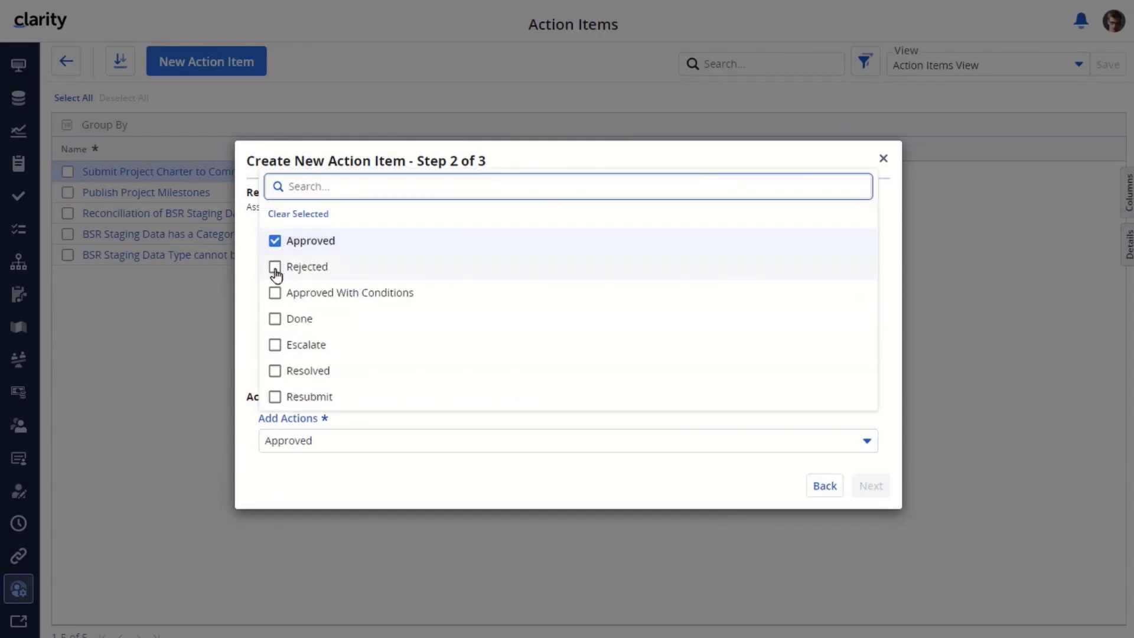
left_click(274, 268)
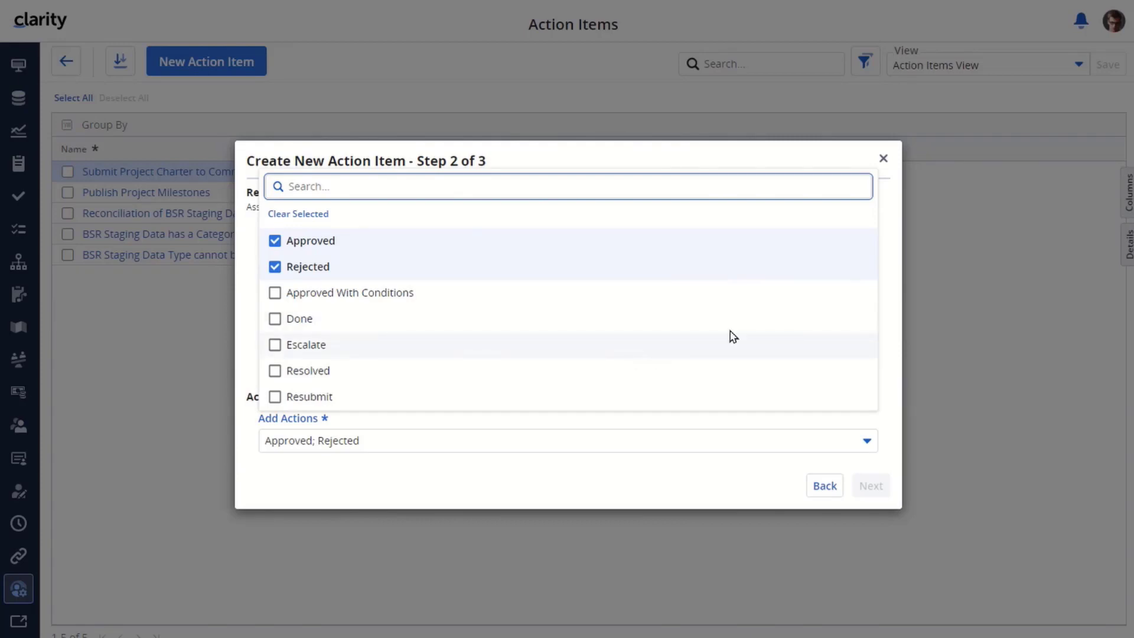
left_click(890, 301)
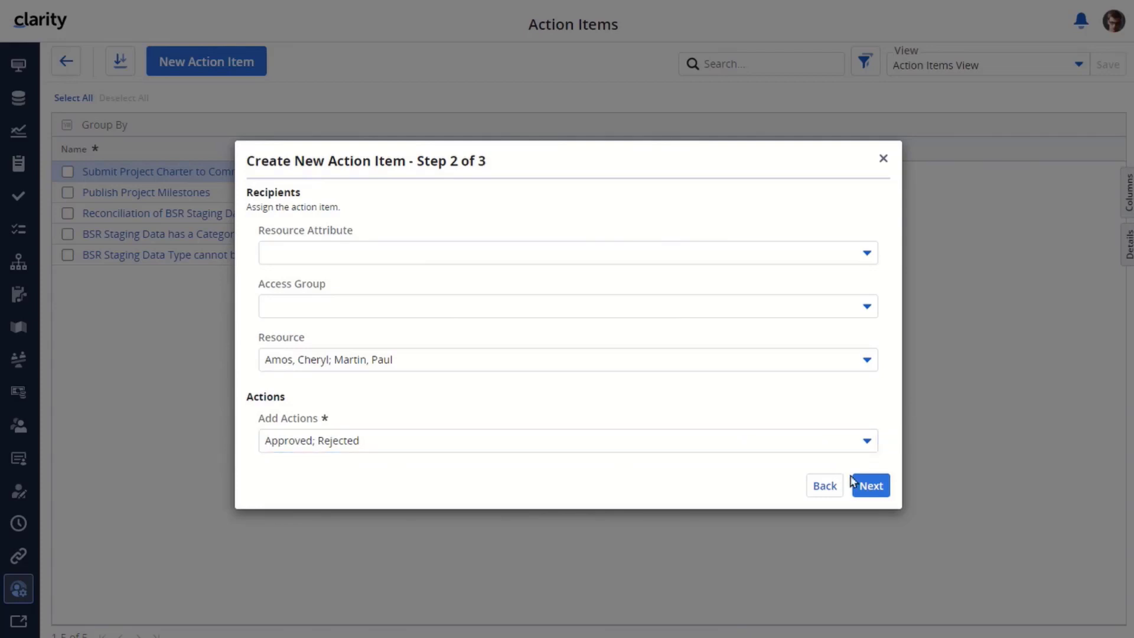
Make Approved the first decision, requiring all recipients to approve
left_click(868, 485)
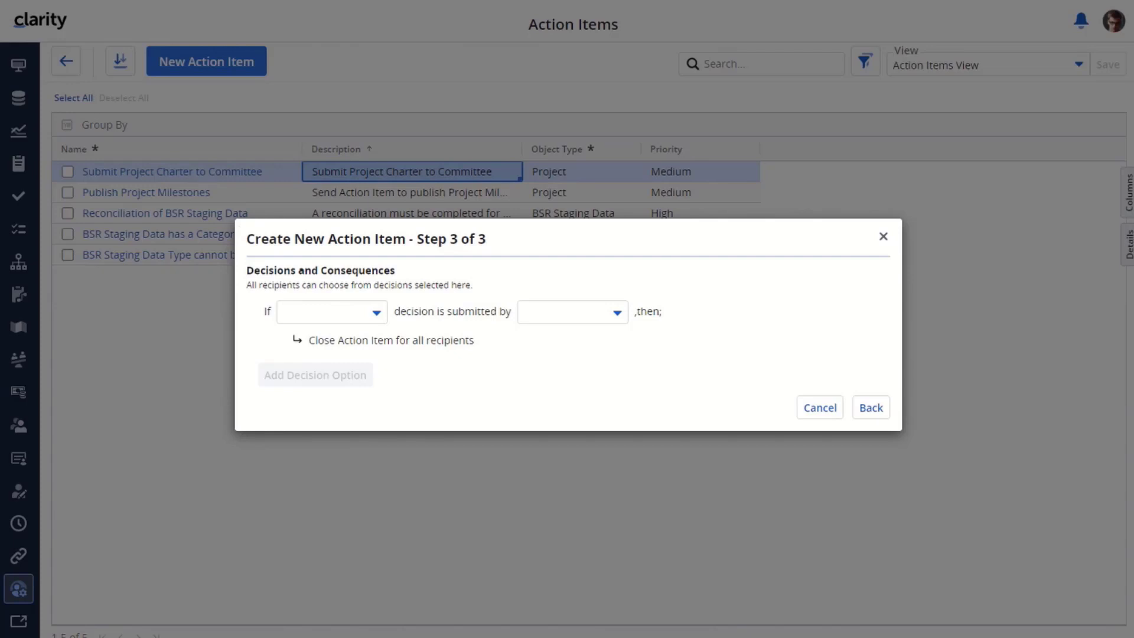
left_click(378, 320)
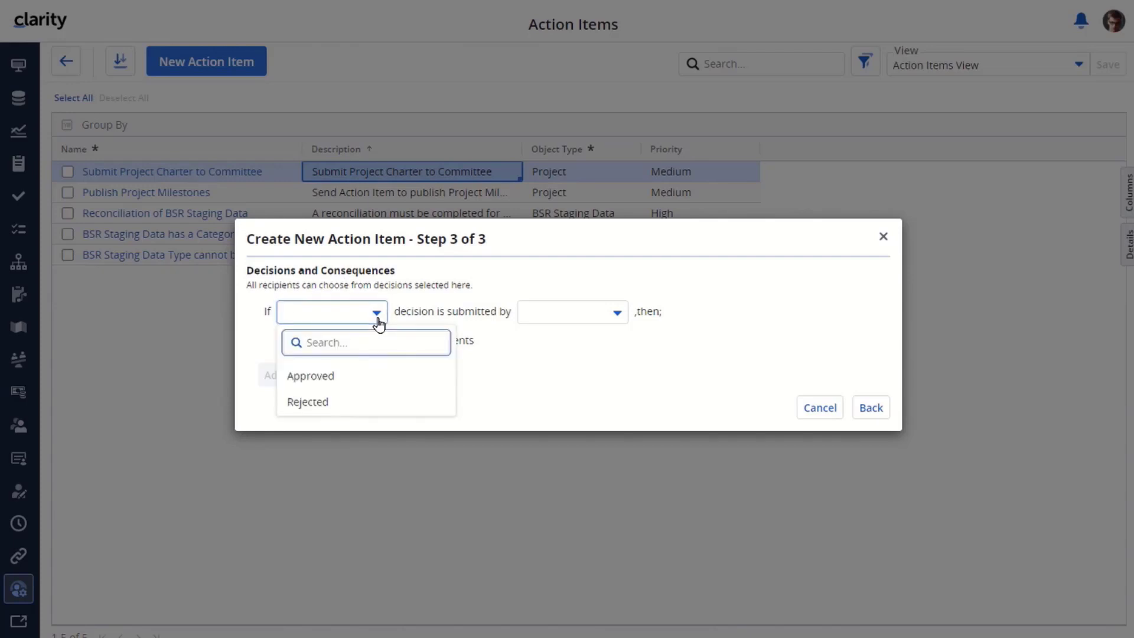
left_click(322, 375)
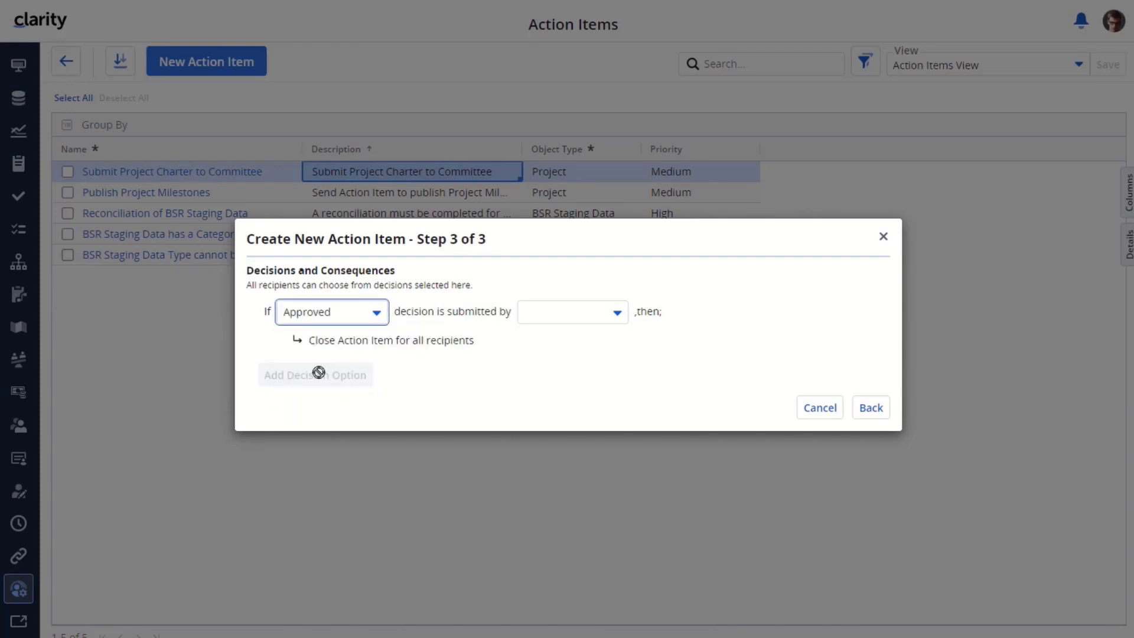
left_click(617, 313)
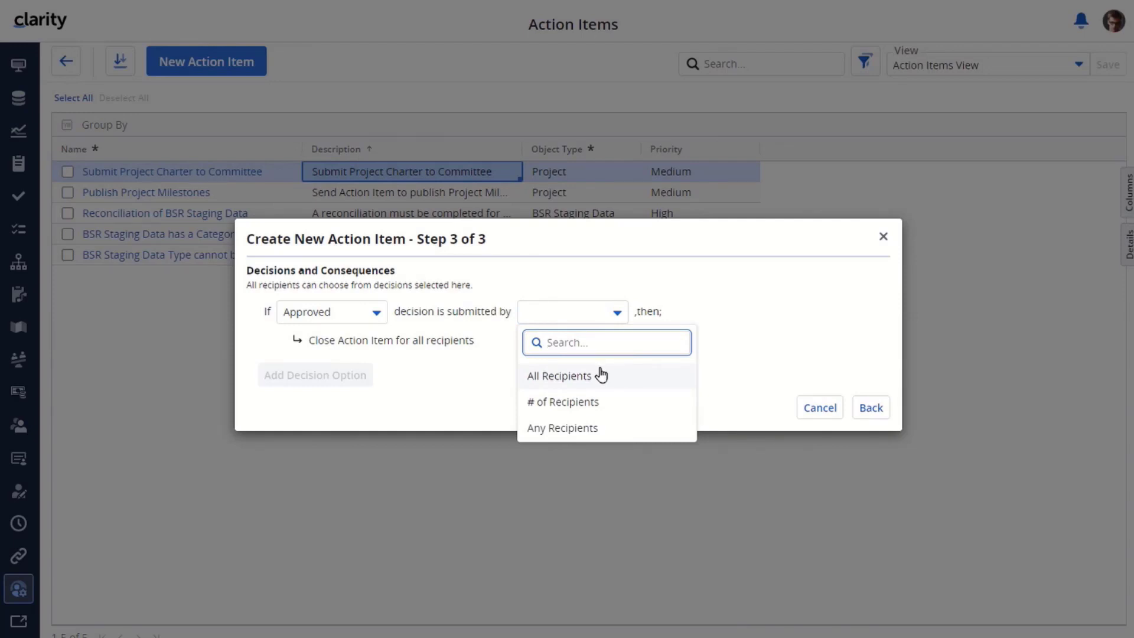
left_click(594, 401)
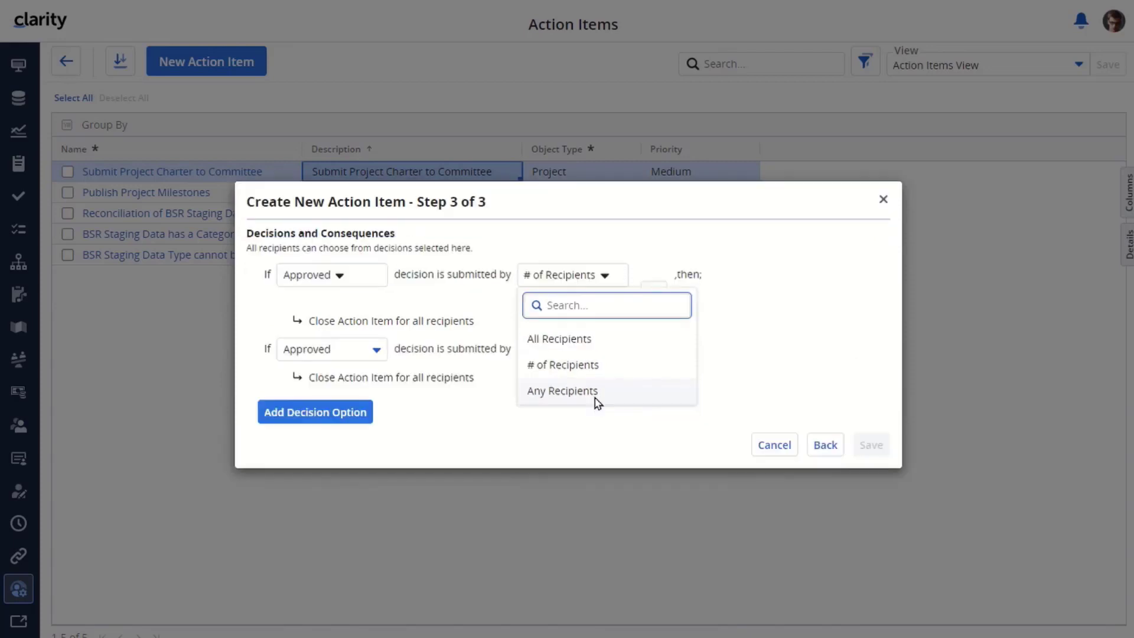
left_click(651, 322)
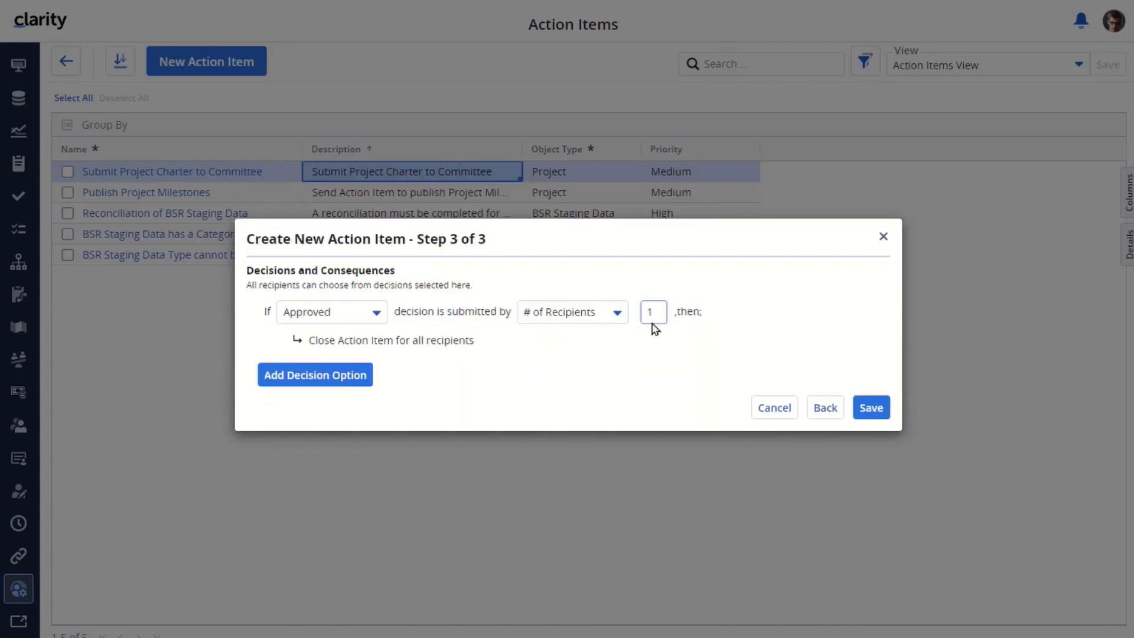
left_click(619, 315)
left_click(576, 376)
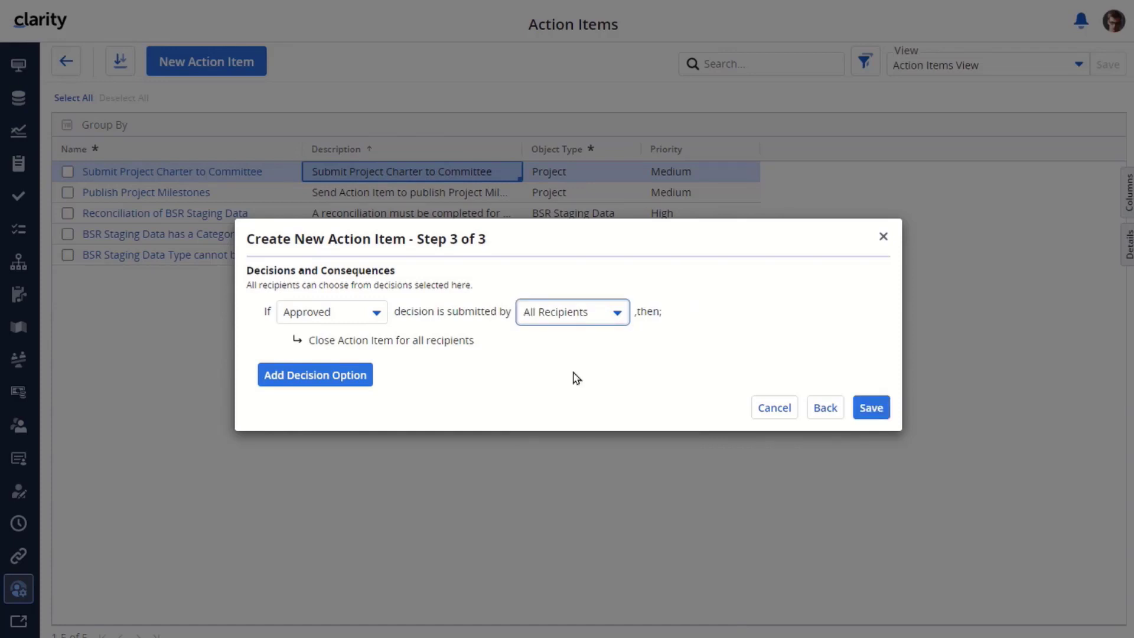
Add a Rejected decision that any recipient can trigger, and save the action item
left_click(334, 376)
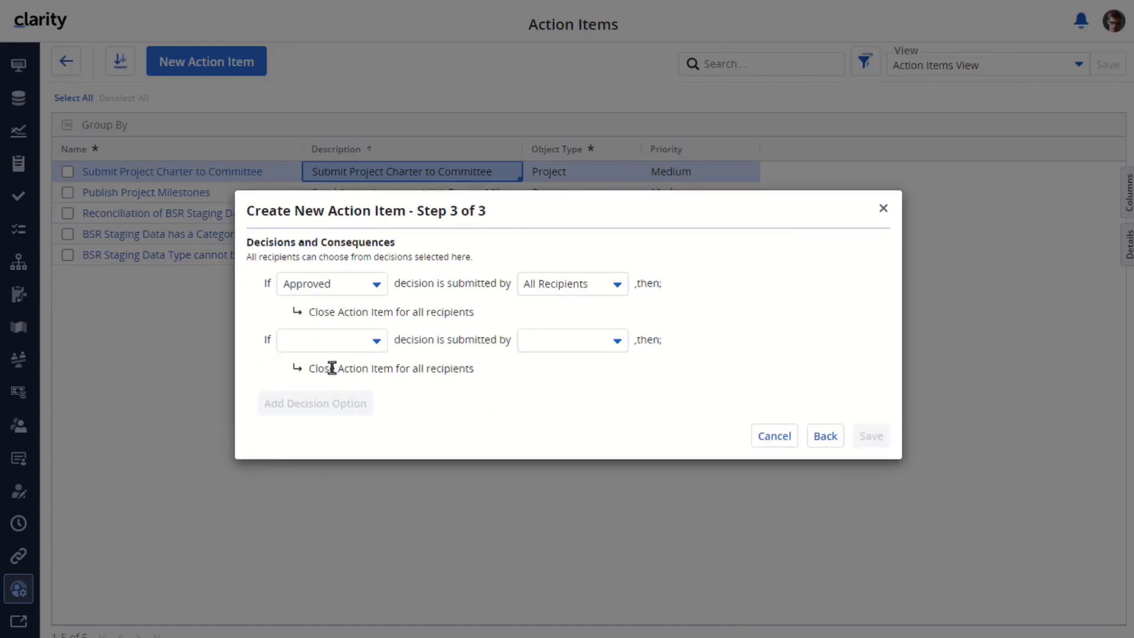
left_click(378, 344)
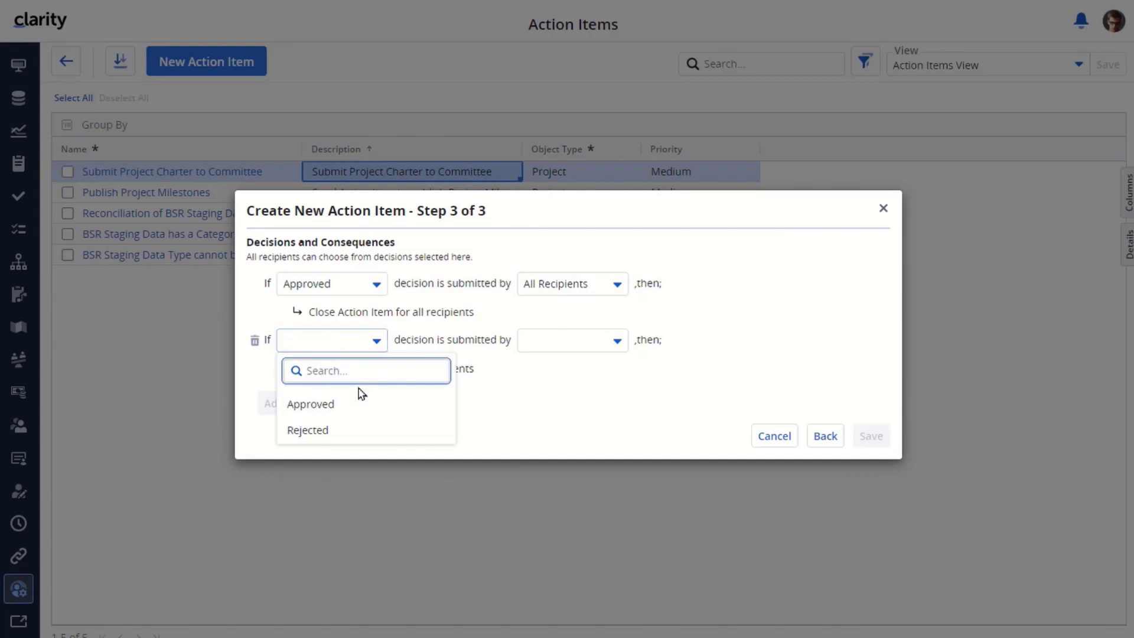
left_click(325, 431)
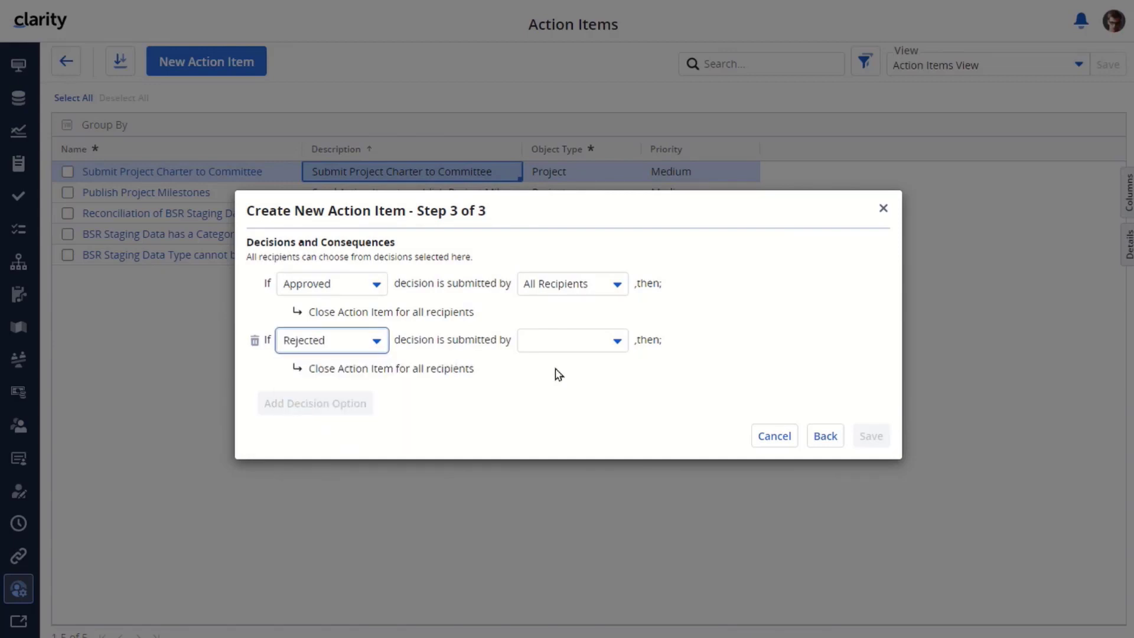
left_click(616, 342)
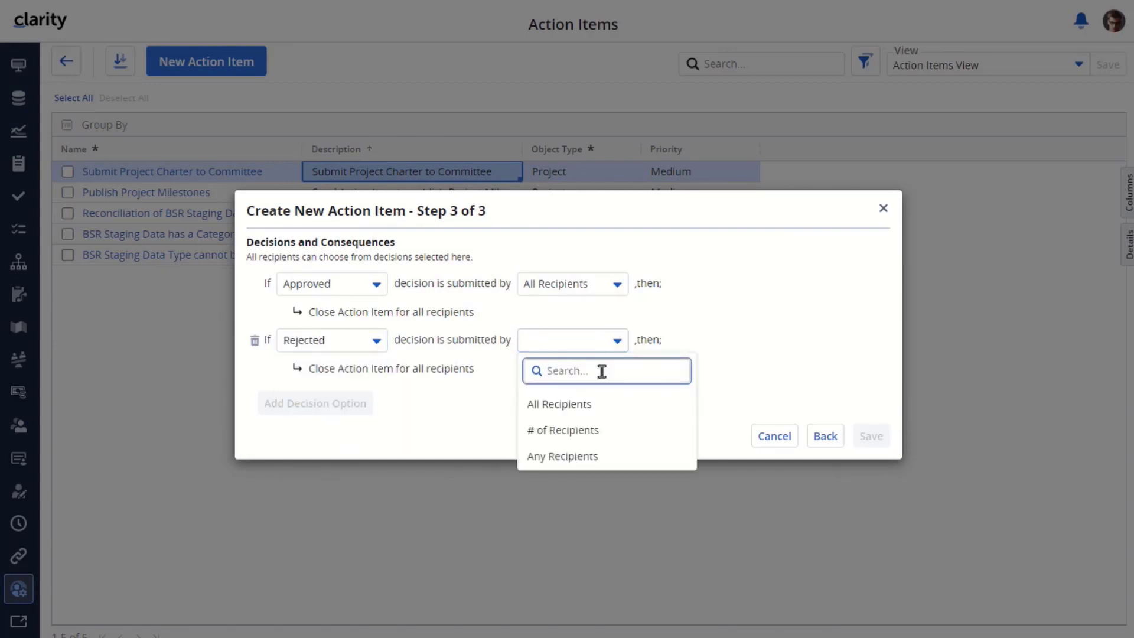
left_click(570, 462)
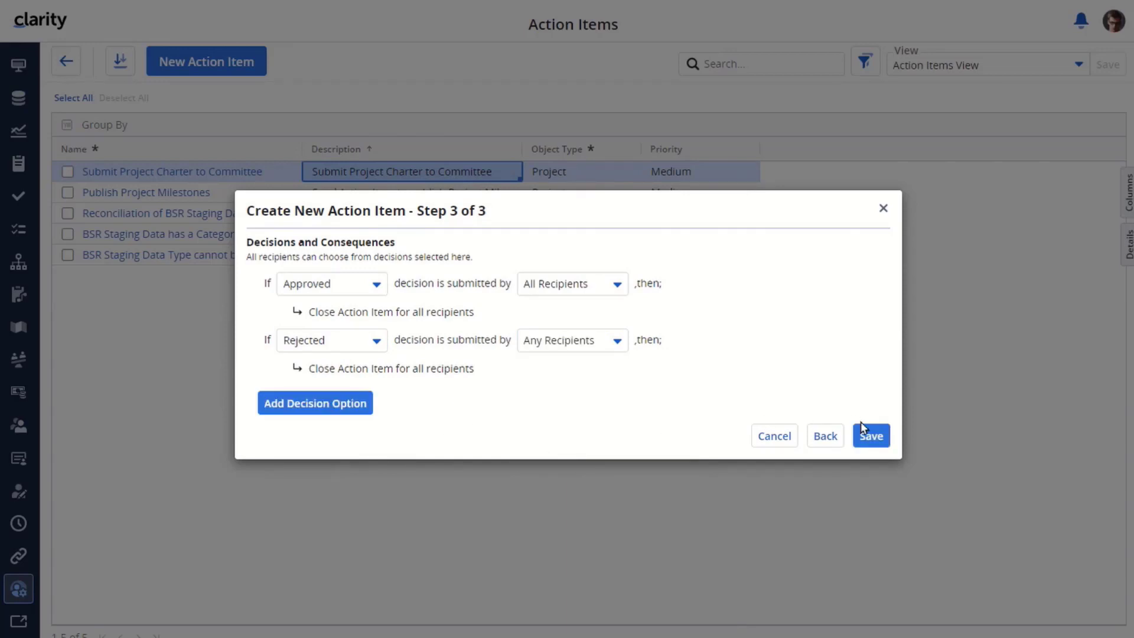
left_click(865, 436)
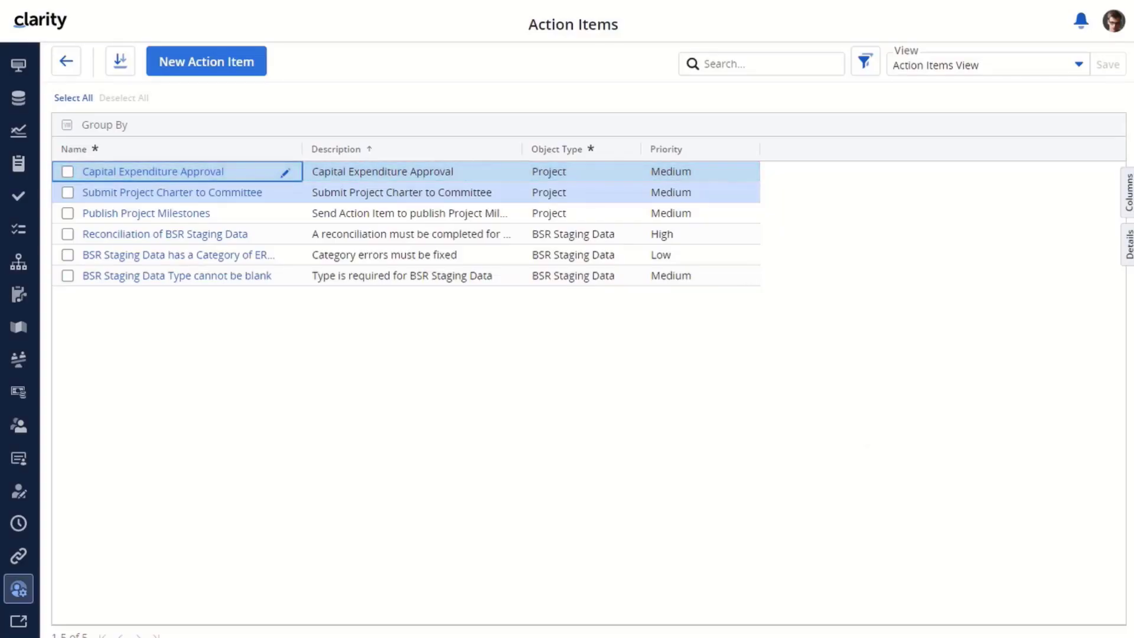
Change Capital Expenditure Approval's priority to Low in the grid and bring up the Columns panel
left_click(412, 172)
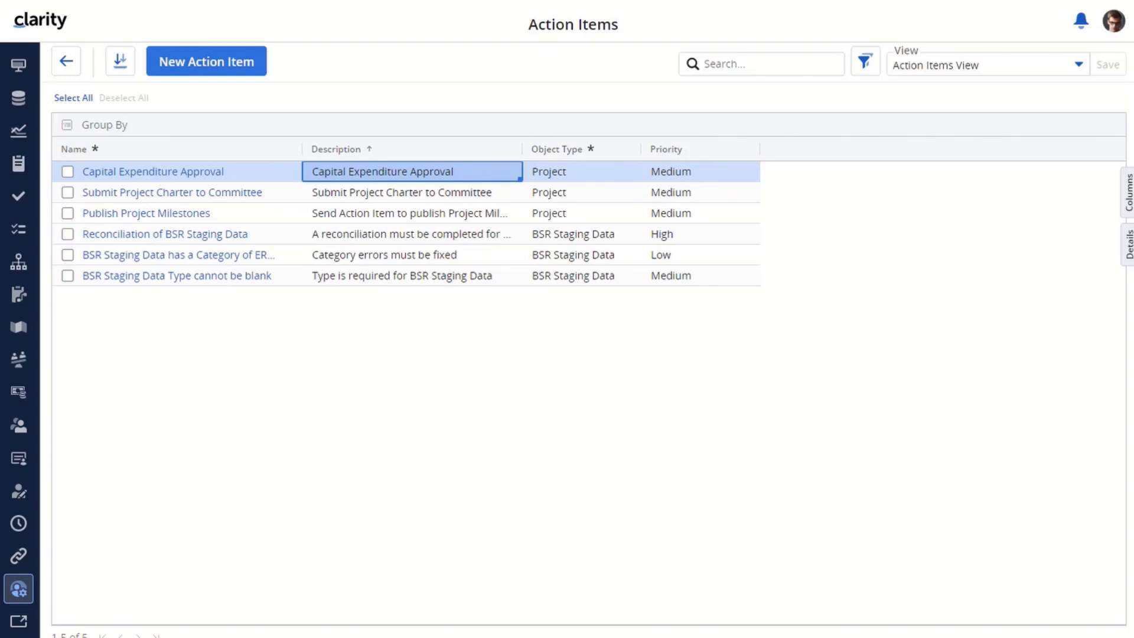
left_click(716, 172)
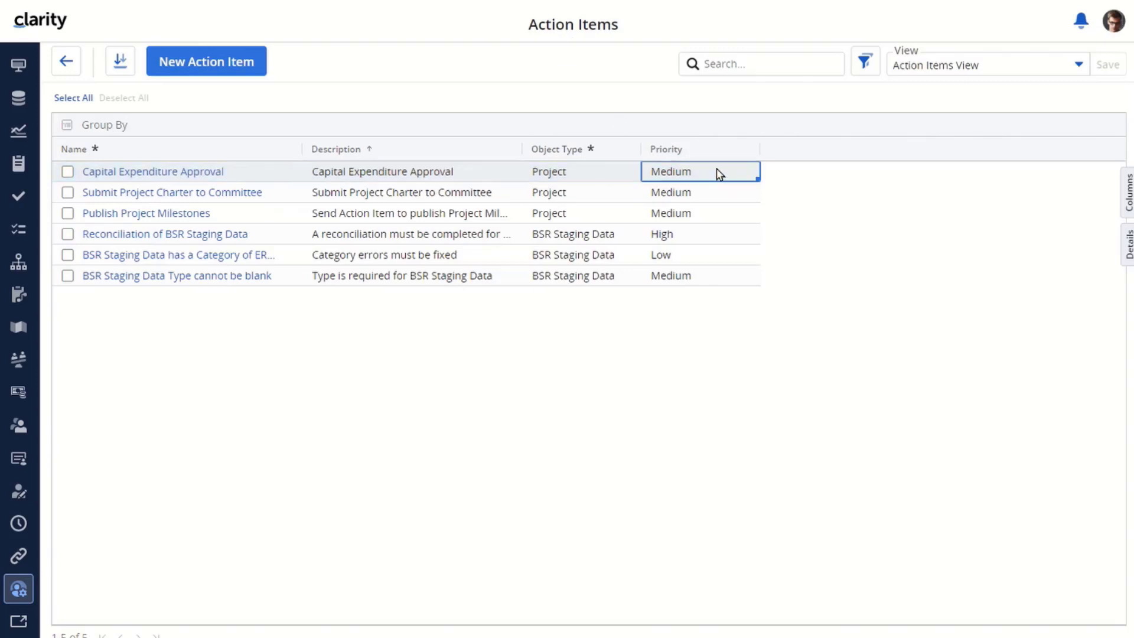
left_click(716, 172)
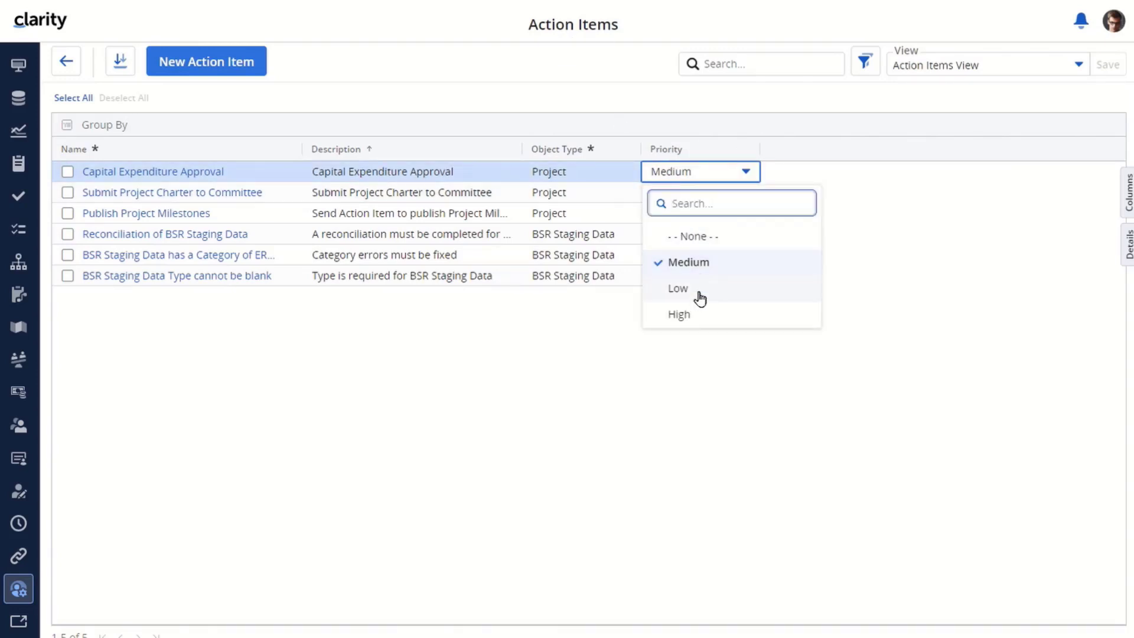
left_click(699, 292)
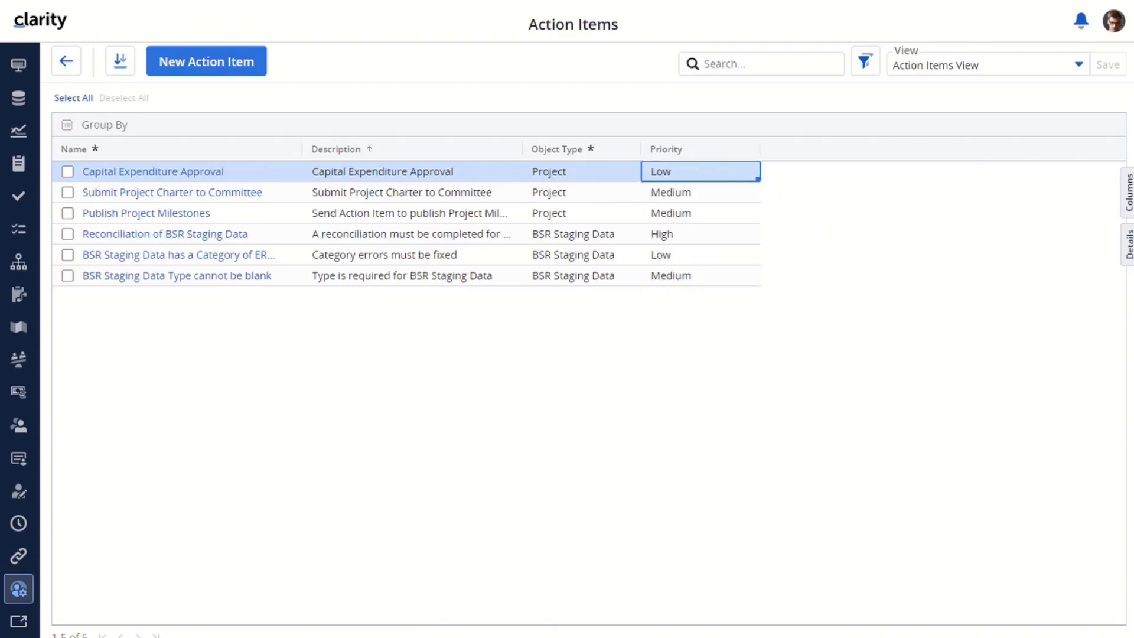
left_click(1128, 187)
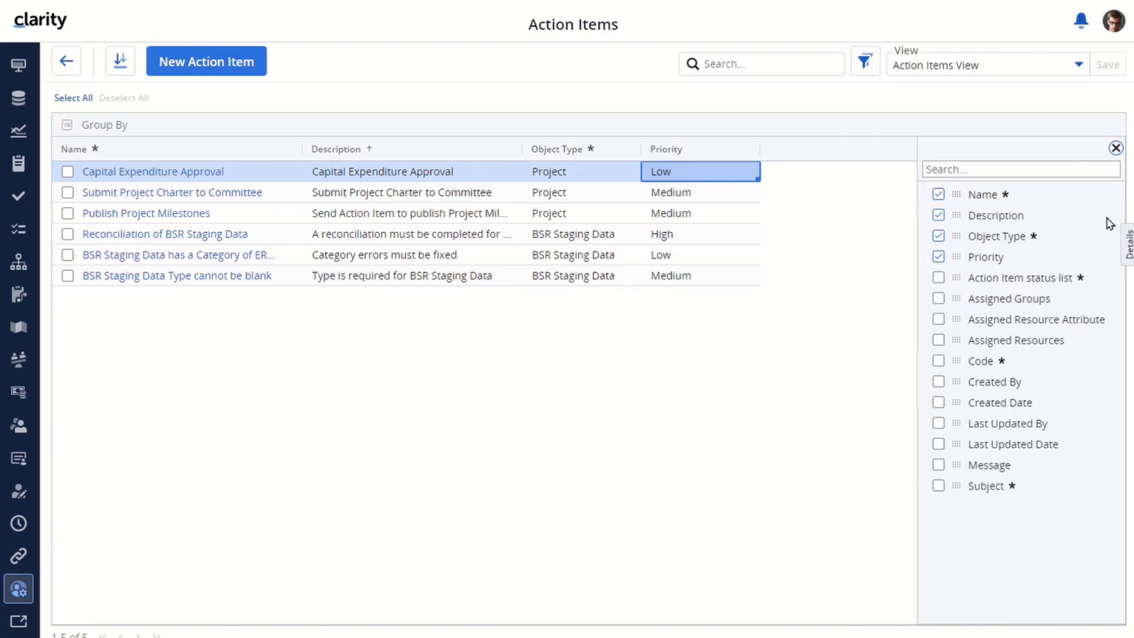
Close Columns and set Capital Expenditure Approval's priority to Medium through its Details panel
left_click(1115, 150)
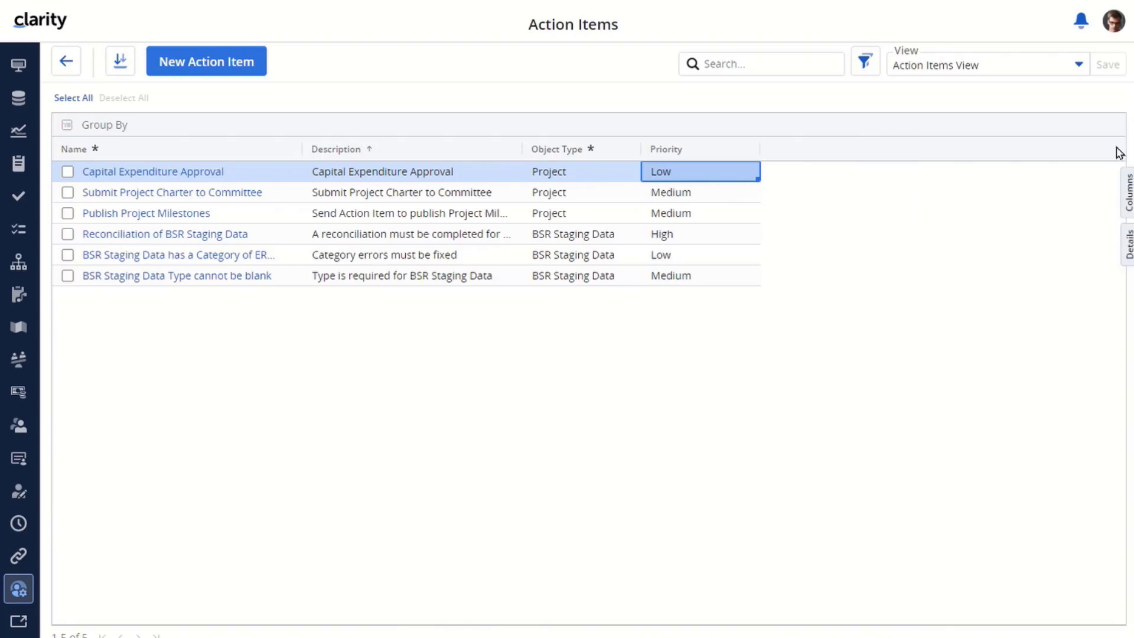
left_click(1128, 245)
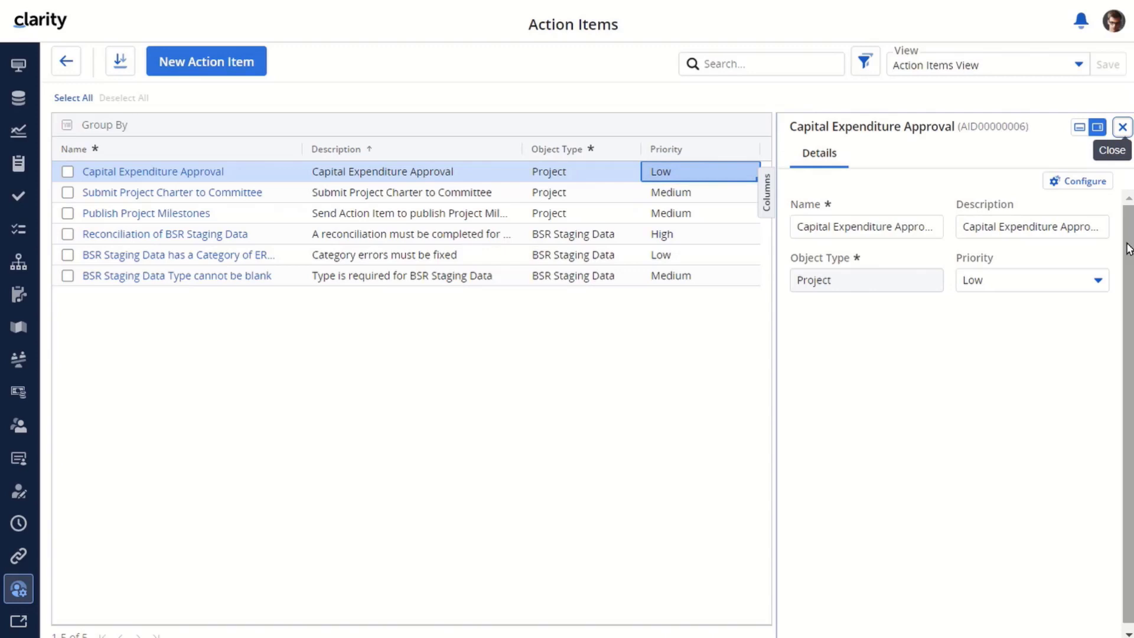
left_click(1101, 280)
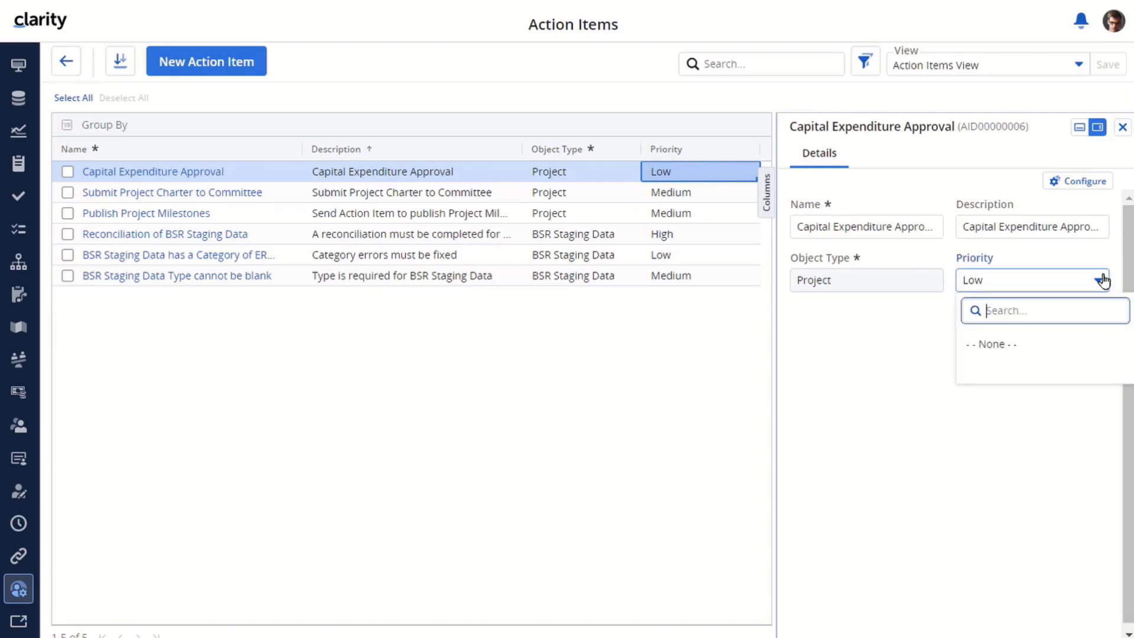
left_click(1020, 396)
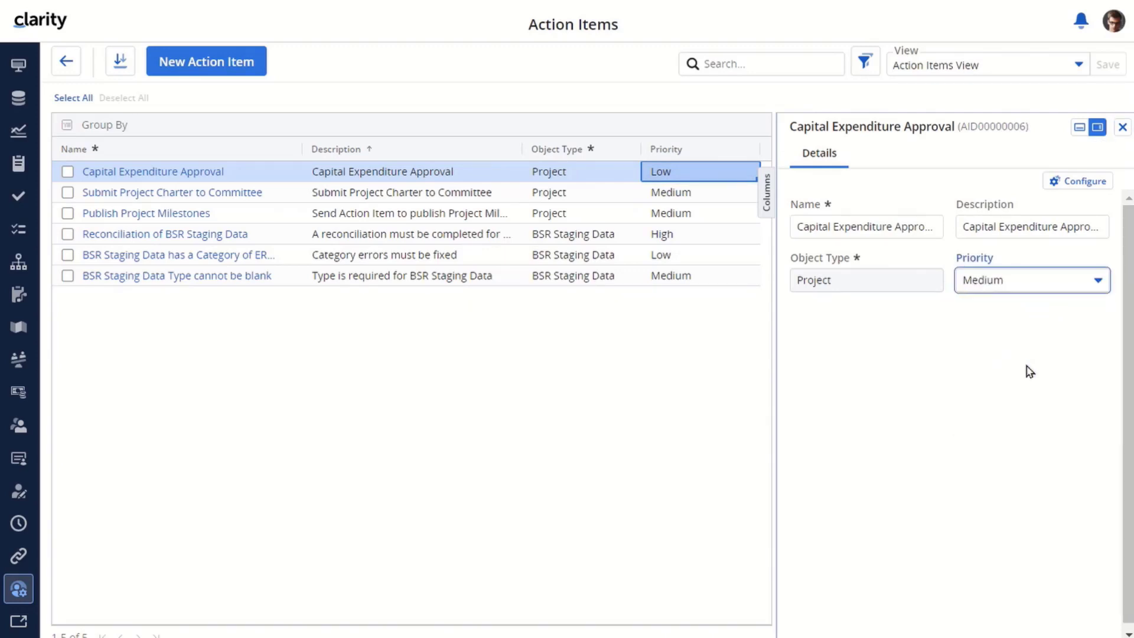
left_click(1122, 126)
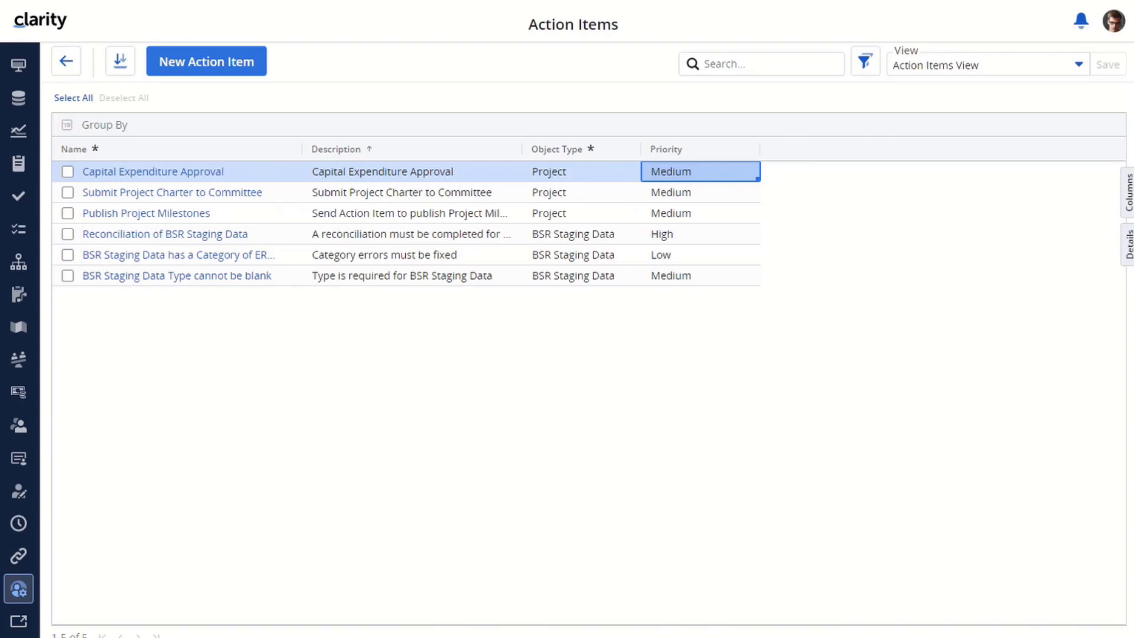
Edit Capital Expenditure Approval, change its priority to Low, and advance to Step 2
right_click(254, 176)
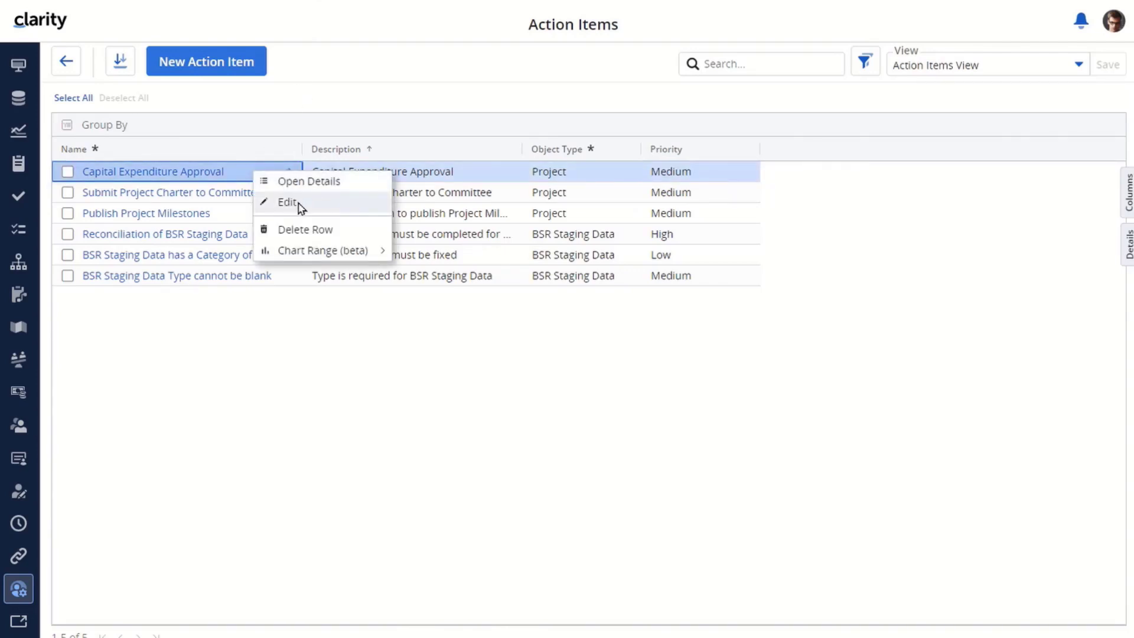
left_click(299, 203)
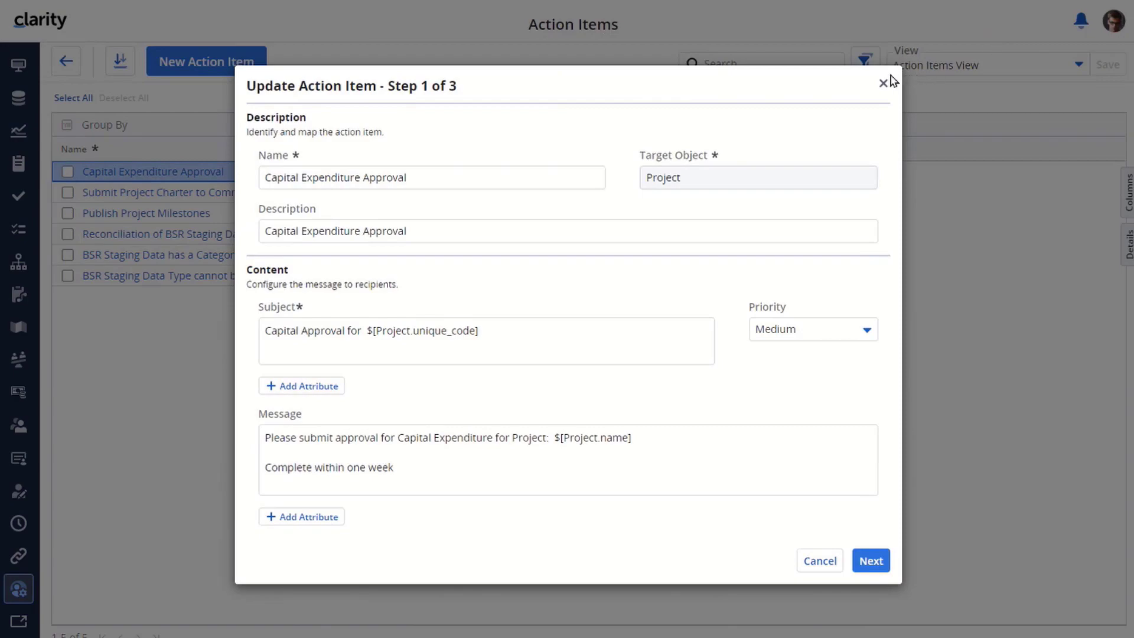
left_click(883, 83)
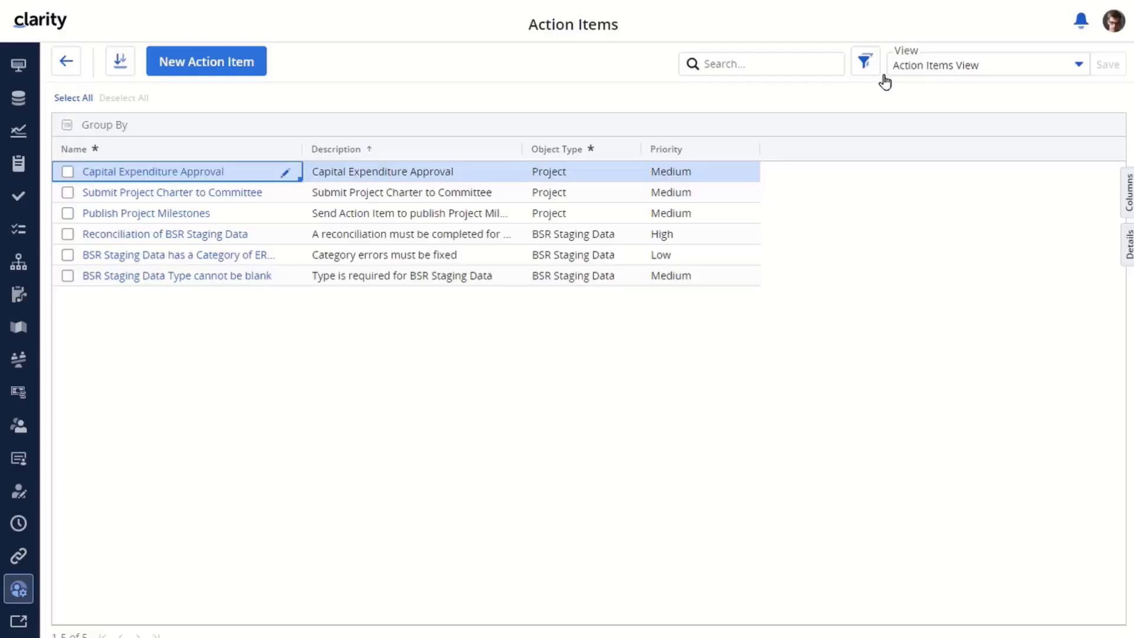
left_click(125, 173)
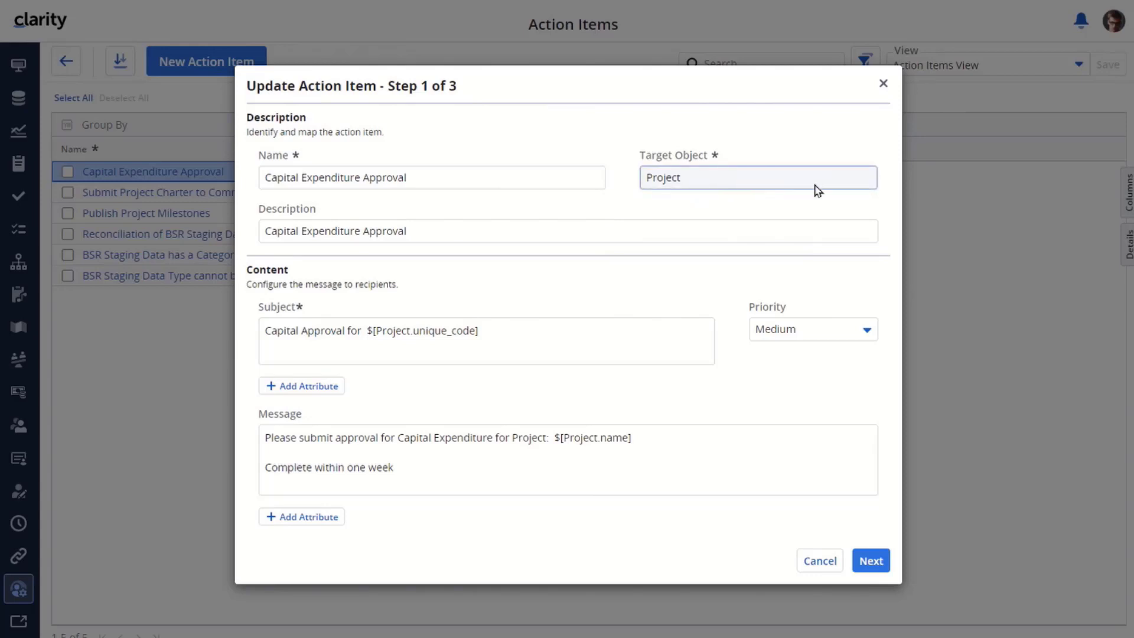
left_click(468, 232)
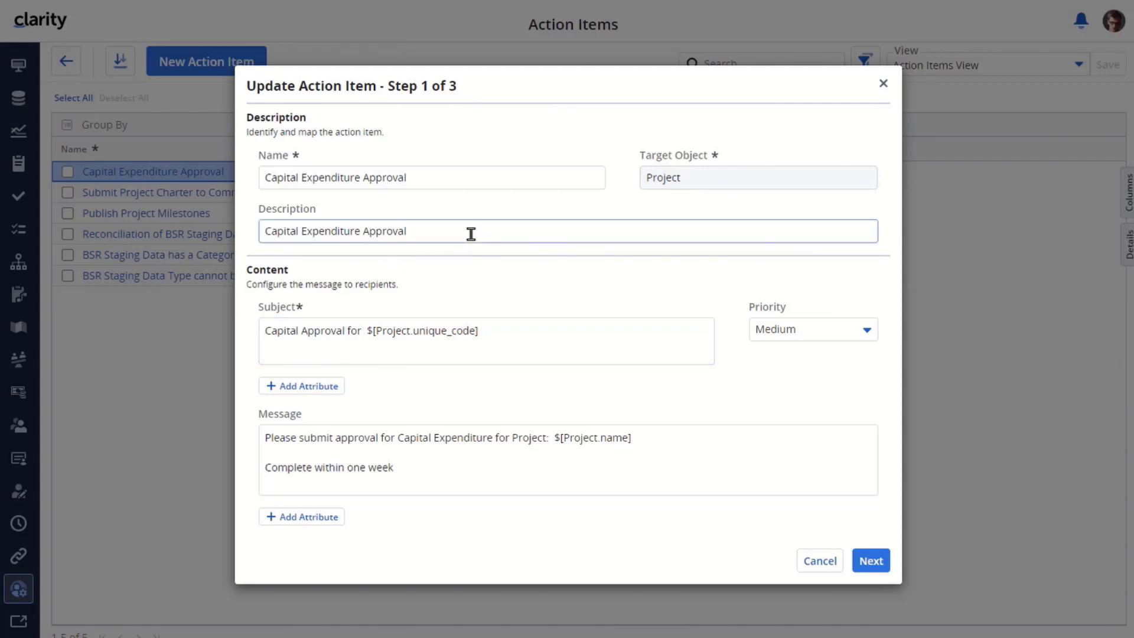
left_click(867, 331)
left_click(771, 420)
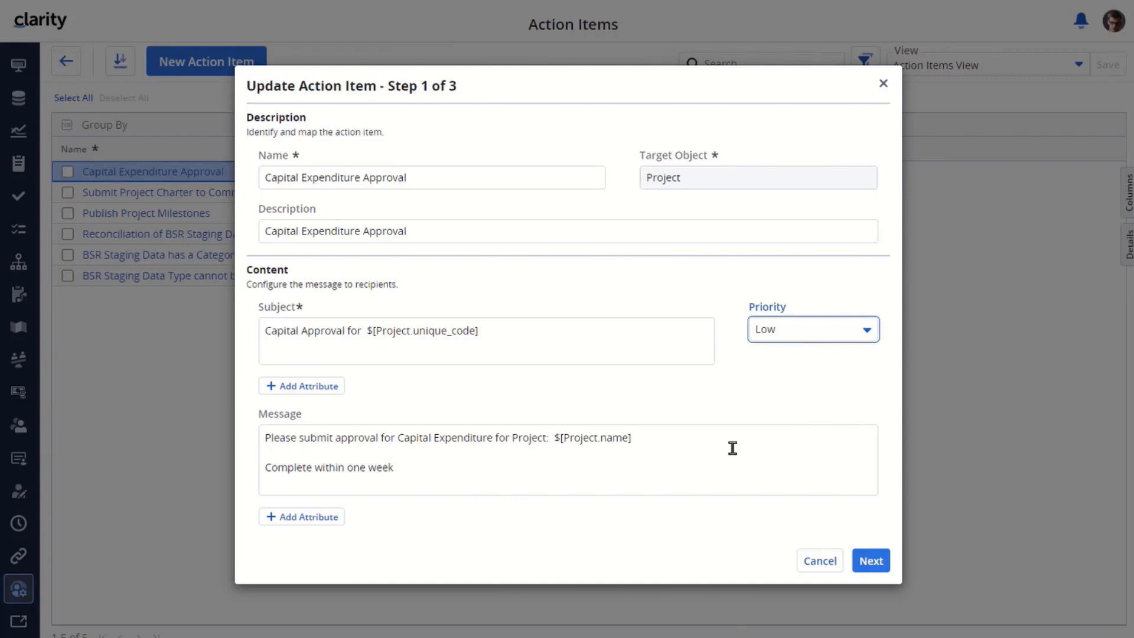
left_click(869, 561)
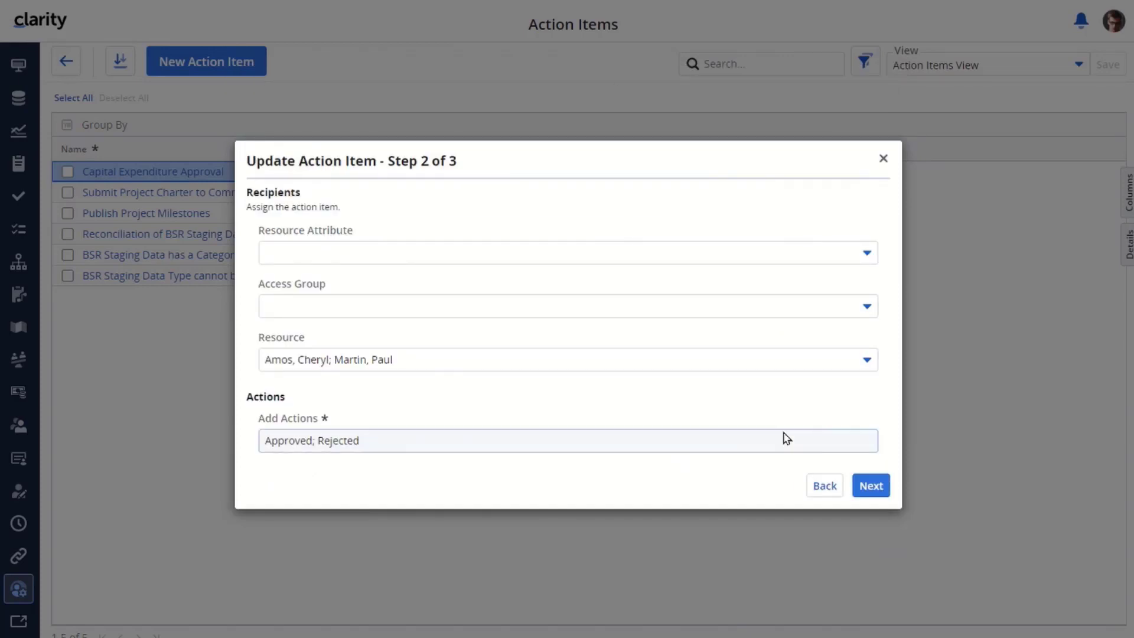
Add a third resource as a recipient of Capital Expenditure Approval
left_click(866, 361)
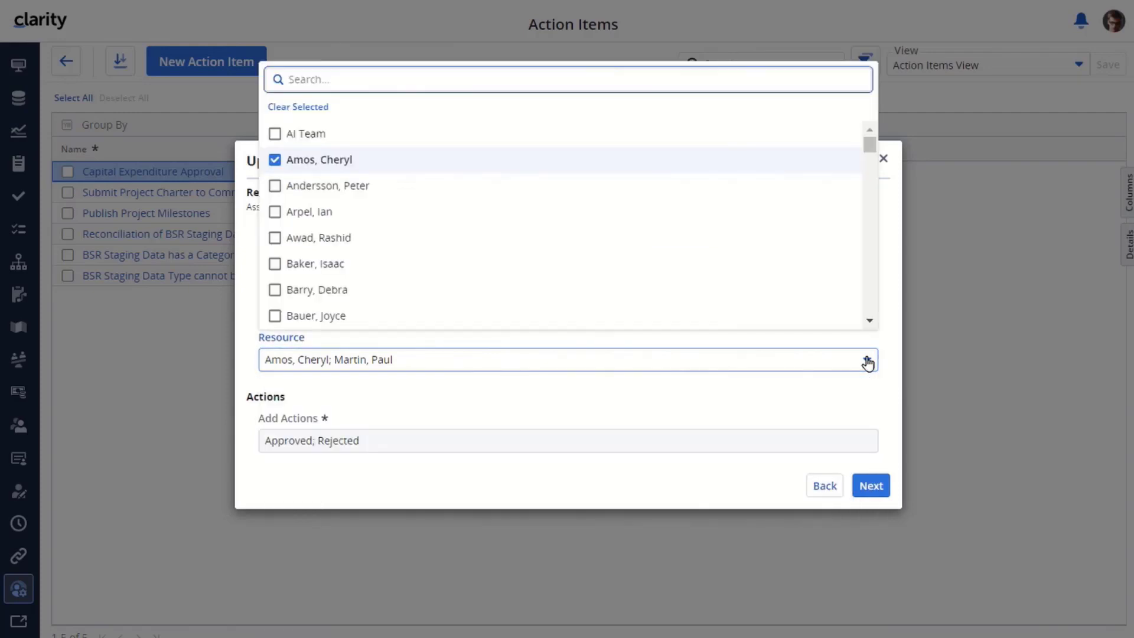
scroll(402, 274, "down", 2)
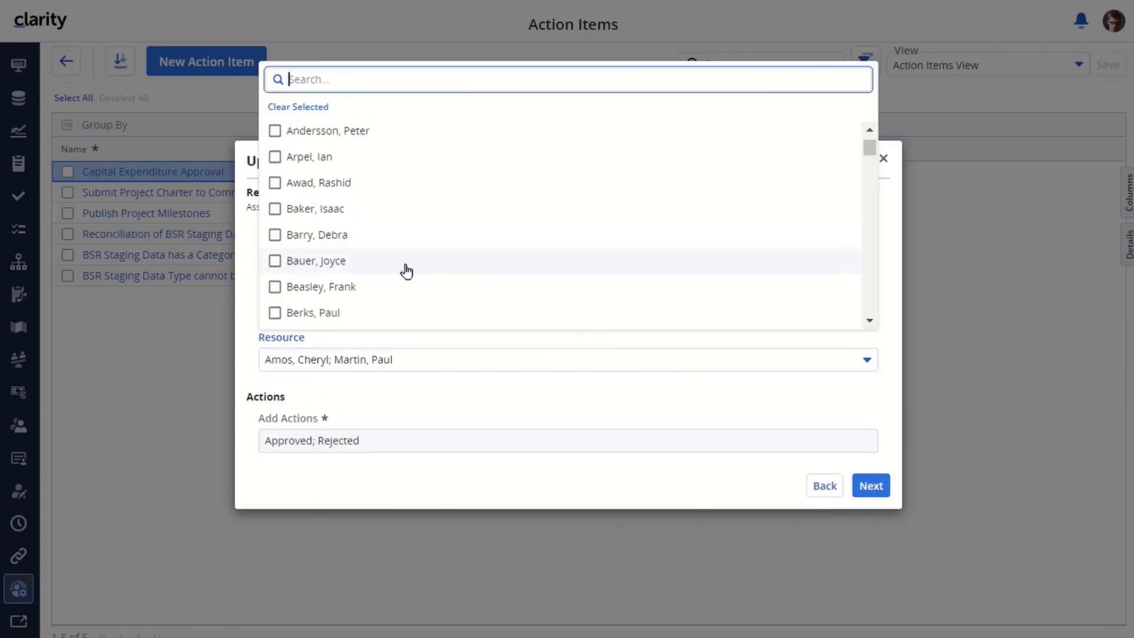
scroll(406, 271, "down", 1)
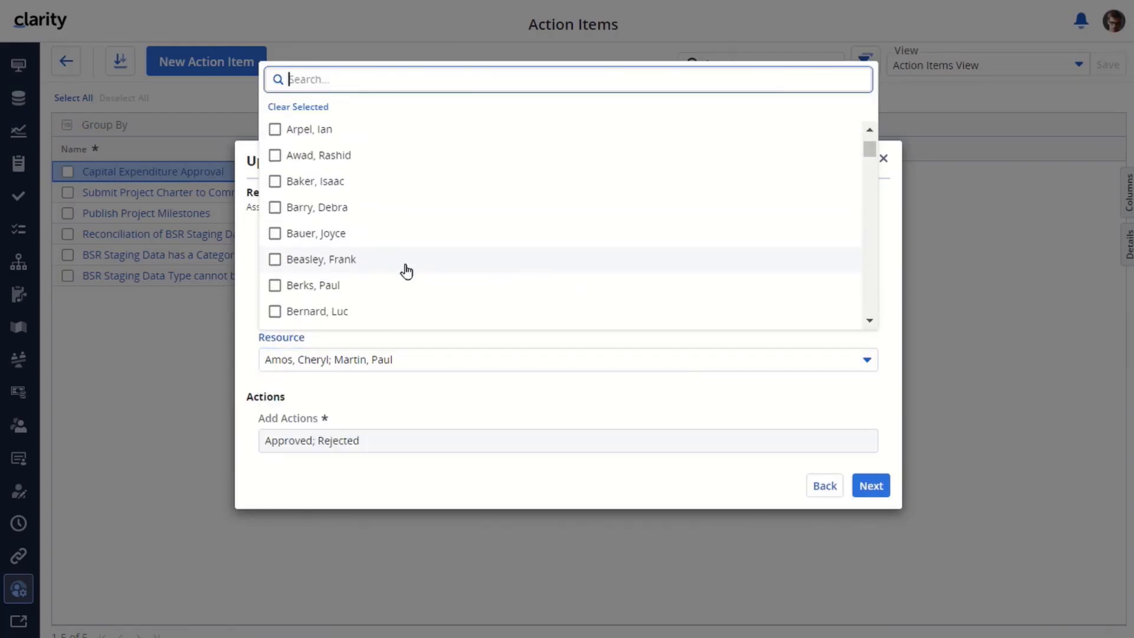
left_click(276, 288)
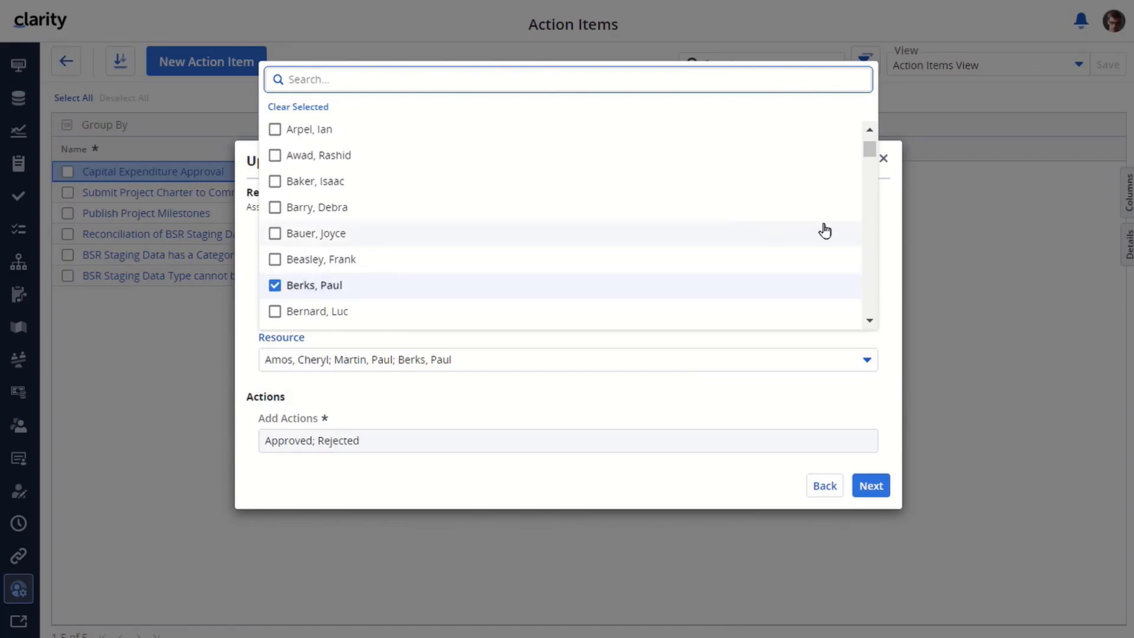
left_click(897, 225)
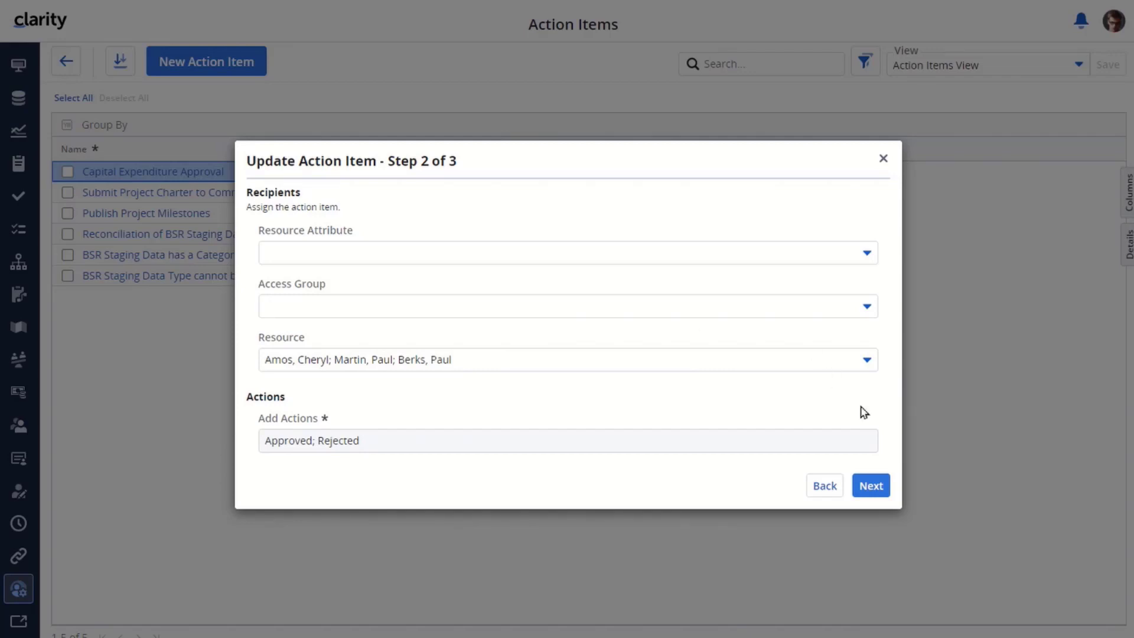
Save the edited action item through the decisions step and return to Administration
left_click(867, 483)
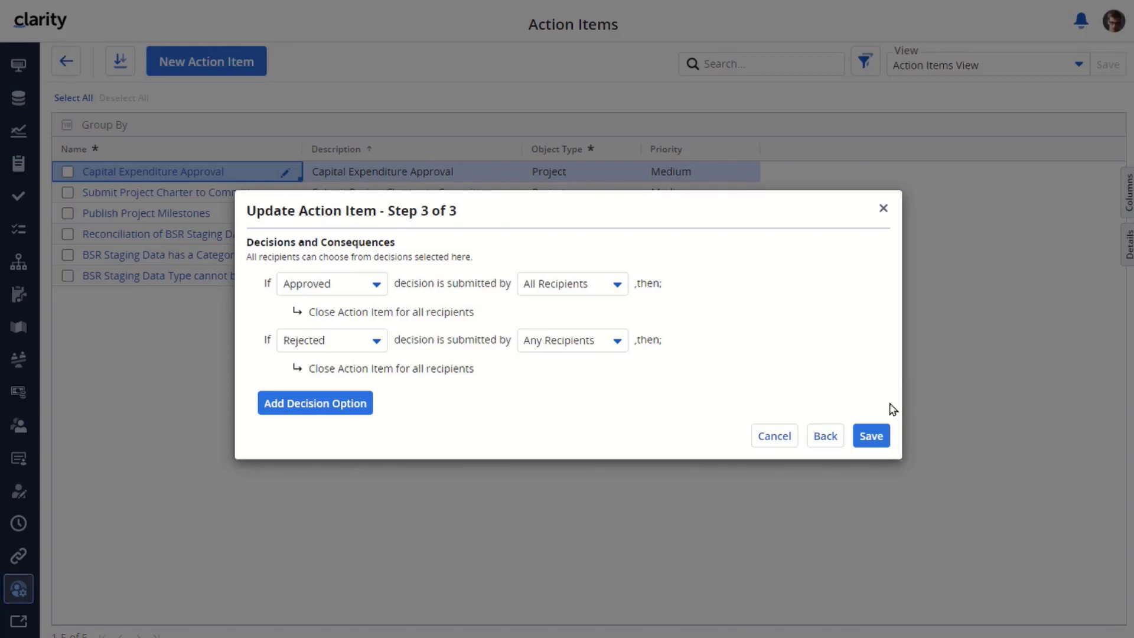
left_click(867, 439)
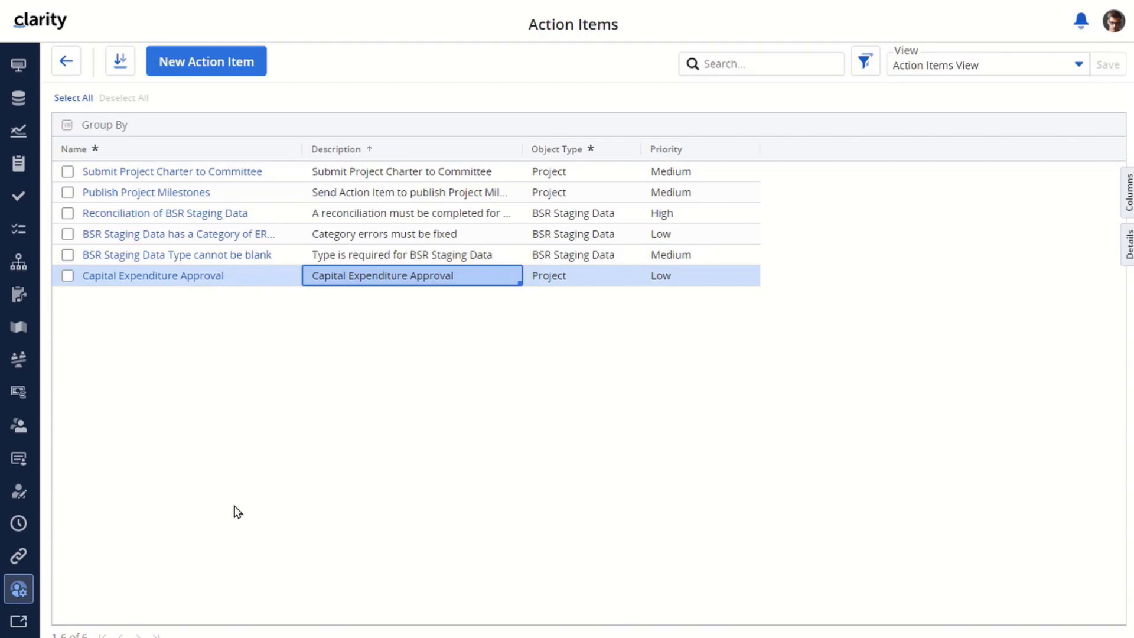
left_click(65, 61)
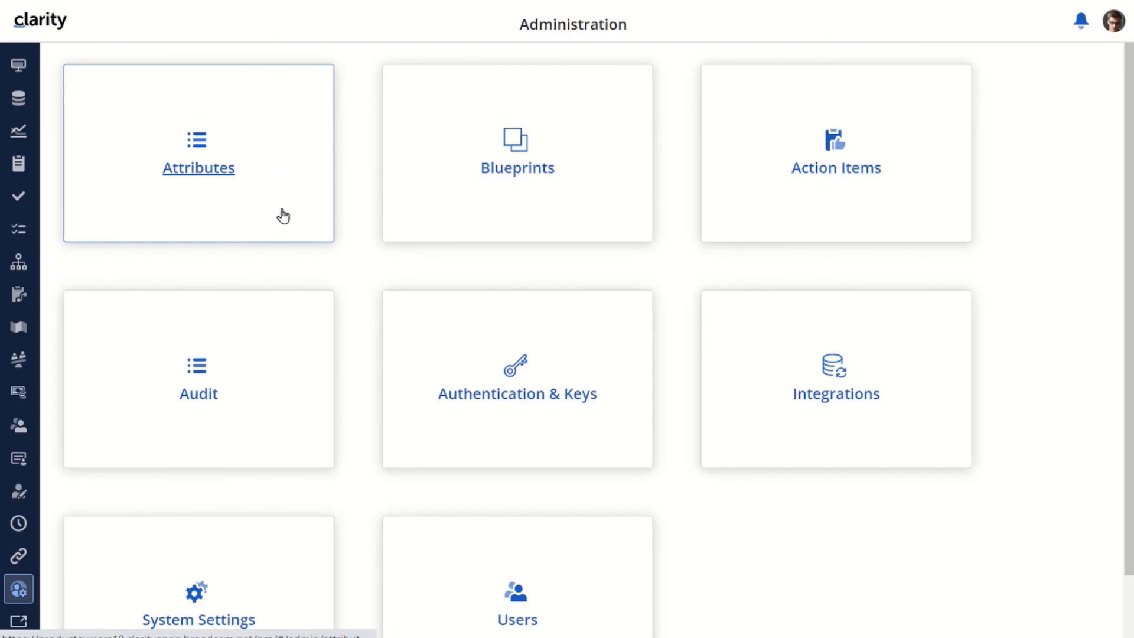
Put the Project - Major blueprint into edit mode and start a new rule from its Rules tab
left_click(513, 169)
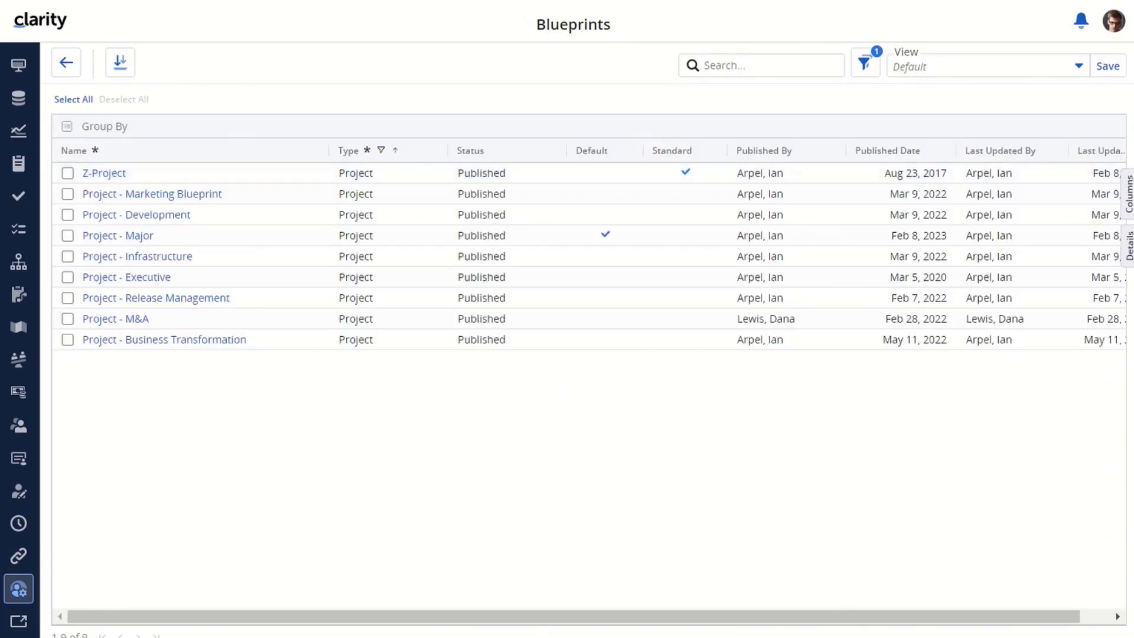
left_click(113, 237)
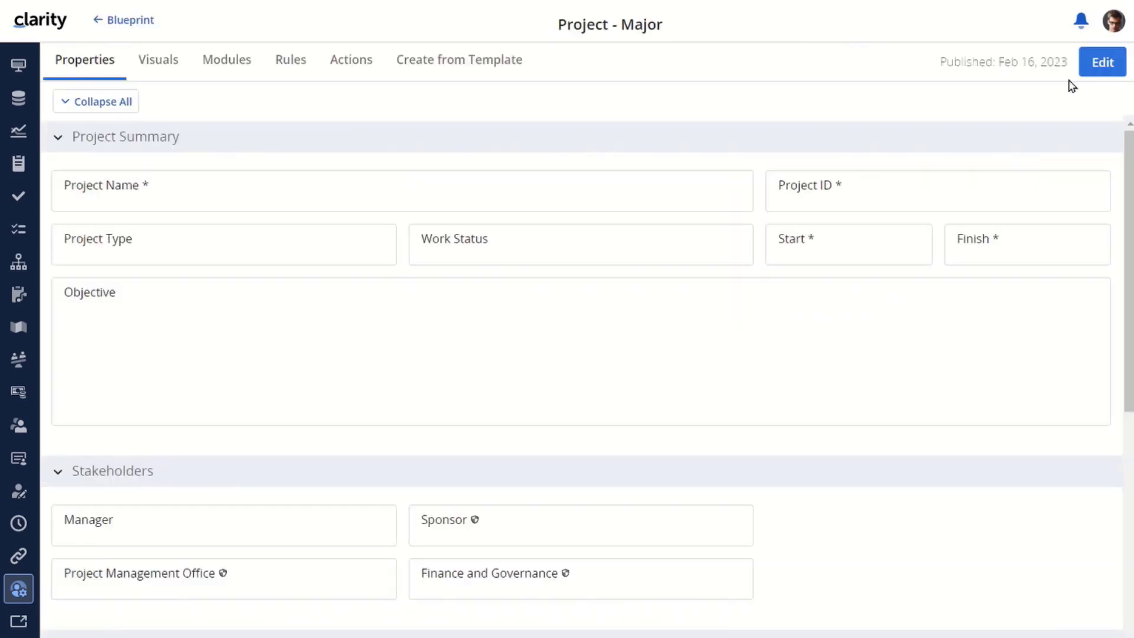
left_click(1109, 63)
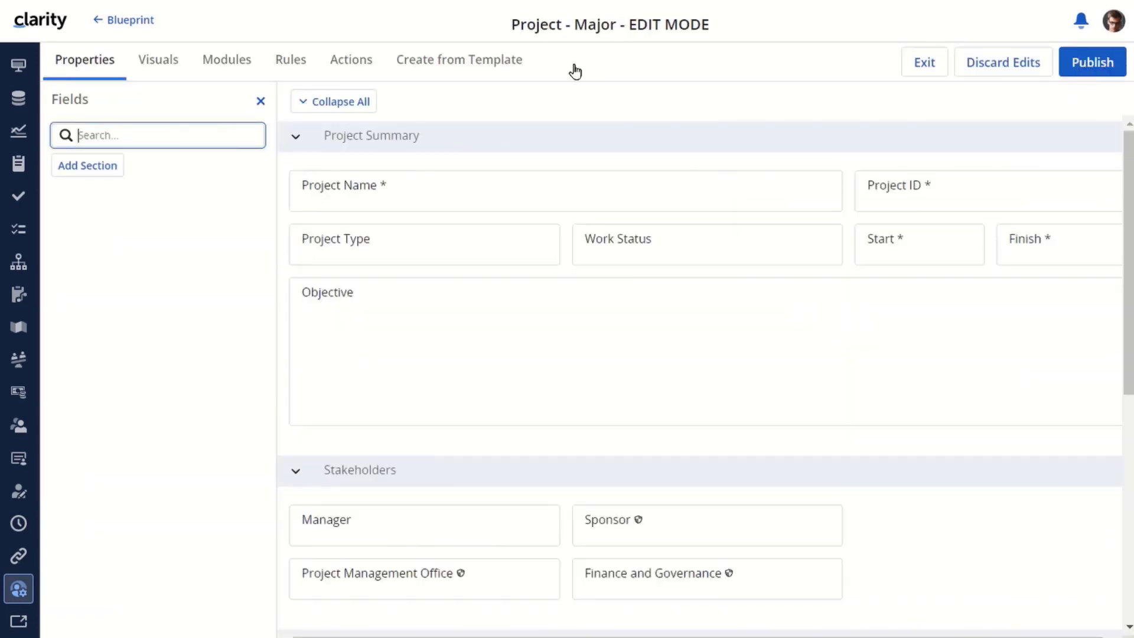
left_click(284, 59)
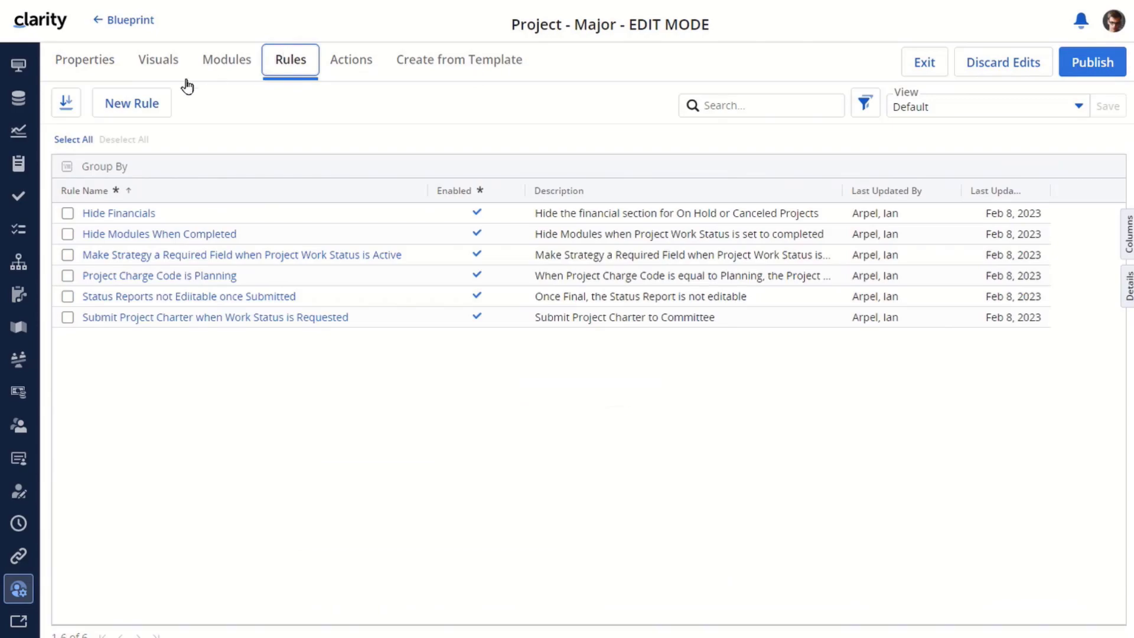
left_click(121, 96)
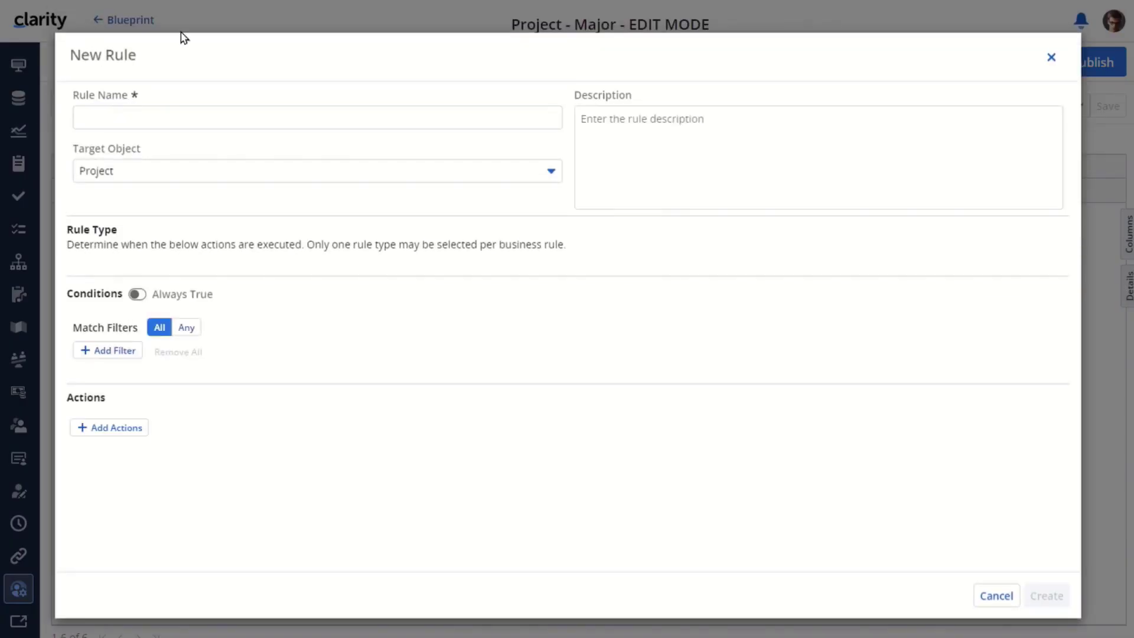
Name the rule 'Capital Expenditure Approval' and paste the same text as its description
left_click(148, 110)
type("Cap")
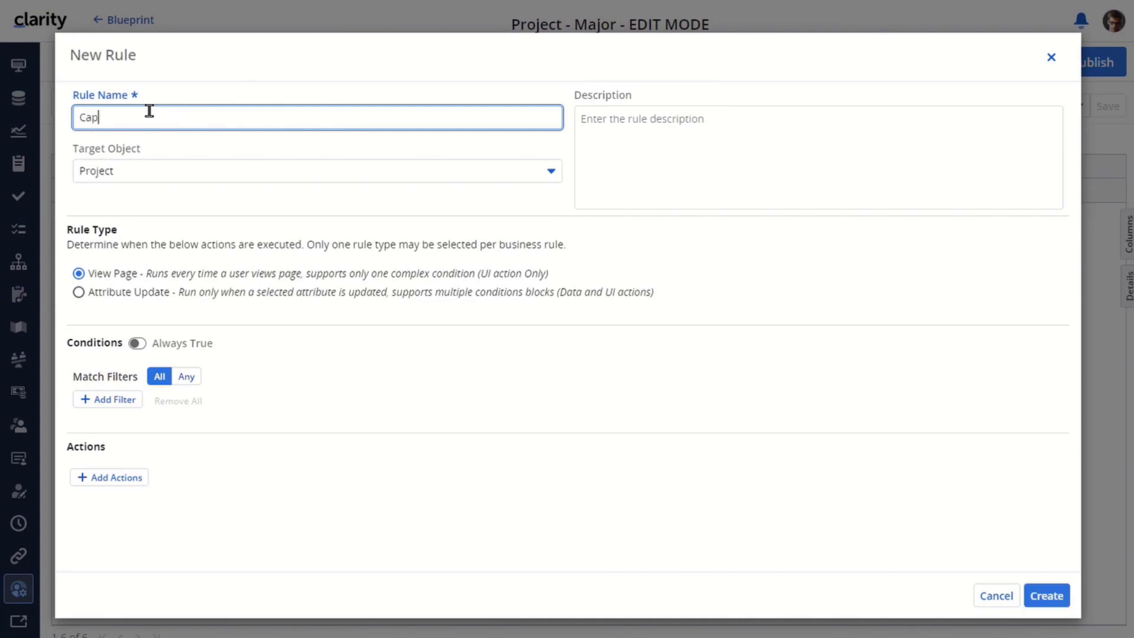
type("ital Expenditure Approval")
left_click_drag(254, 115, 71, 135)
key("ctrl+c")
left_click(617, 137)
key("ctrl+v")
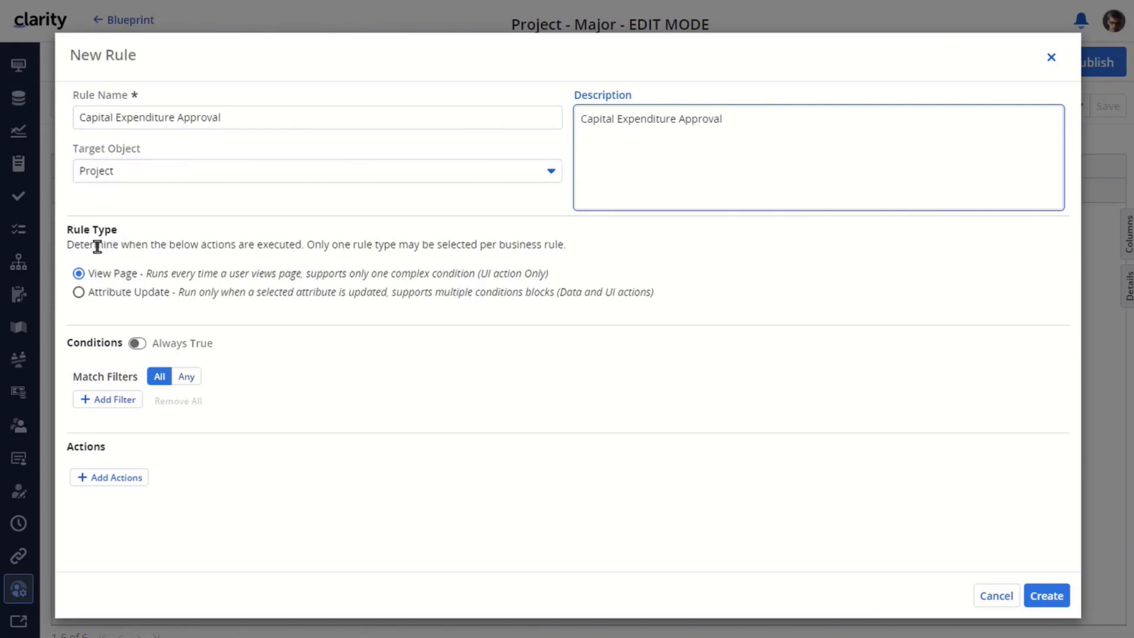
Make the rule fire on Attribute Update of Cost Type and add a condition
left_click(78, 293)
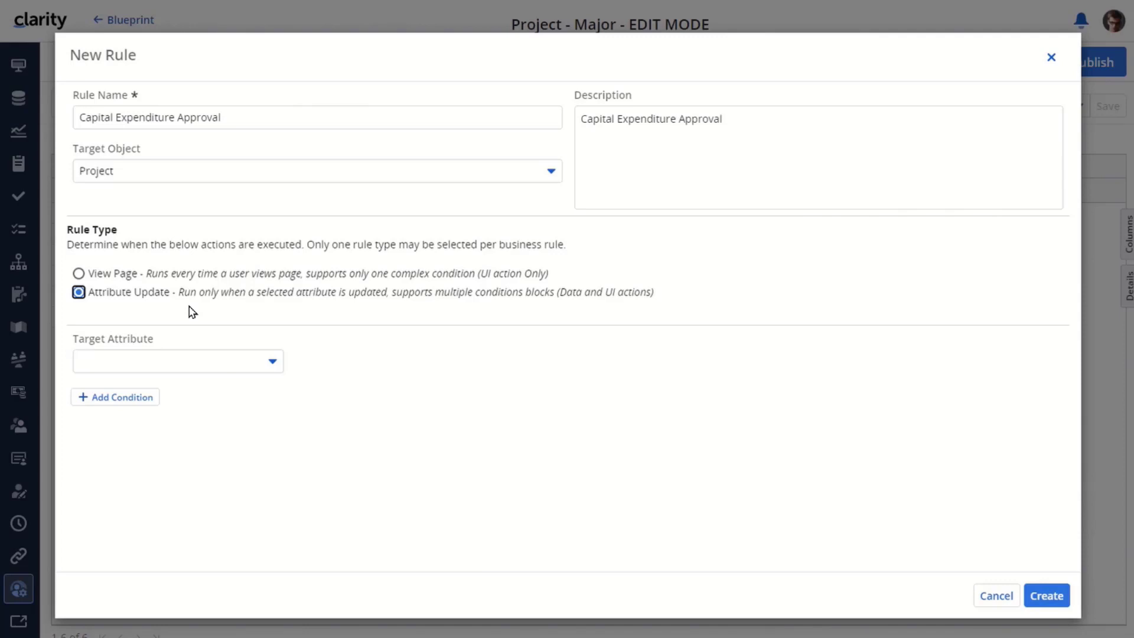
left_click(264, 360)
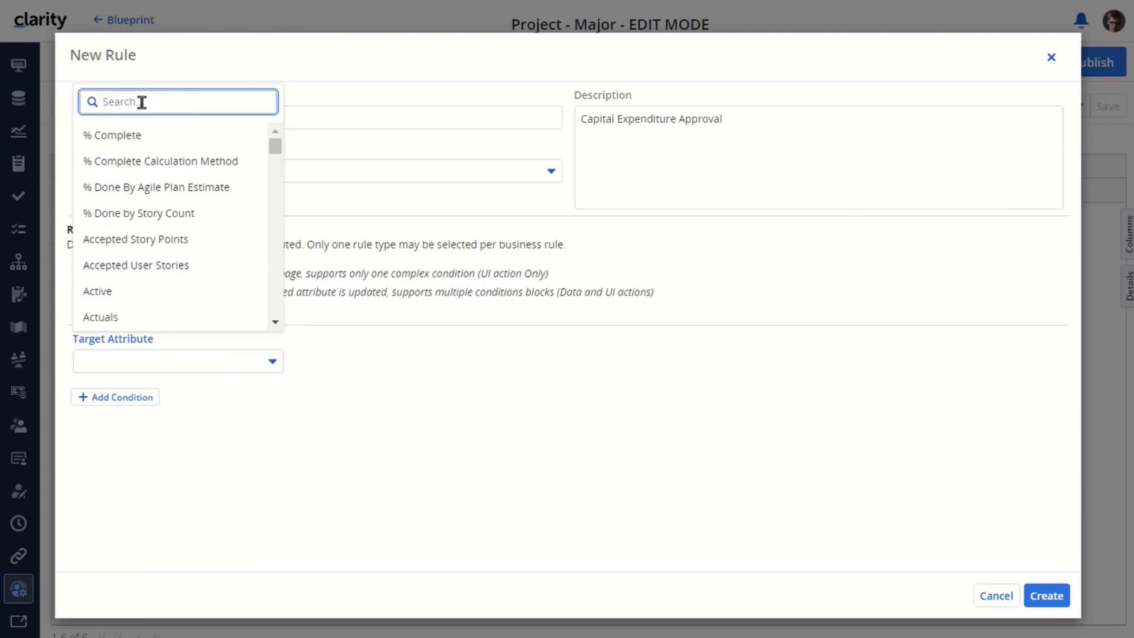
type("Cost")
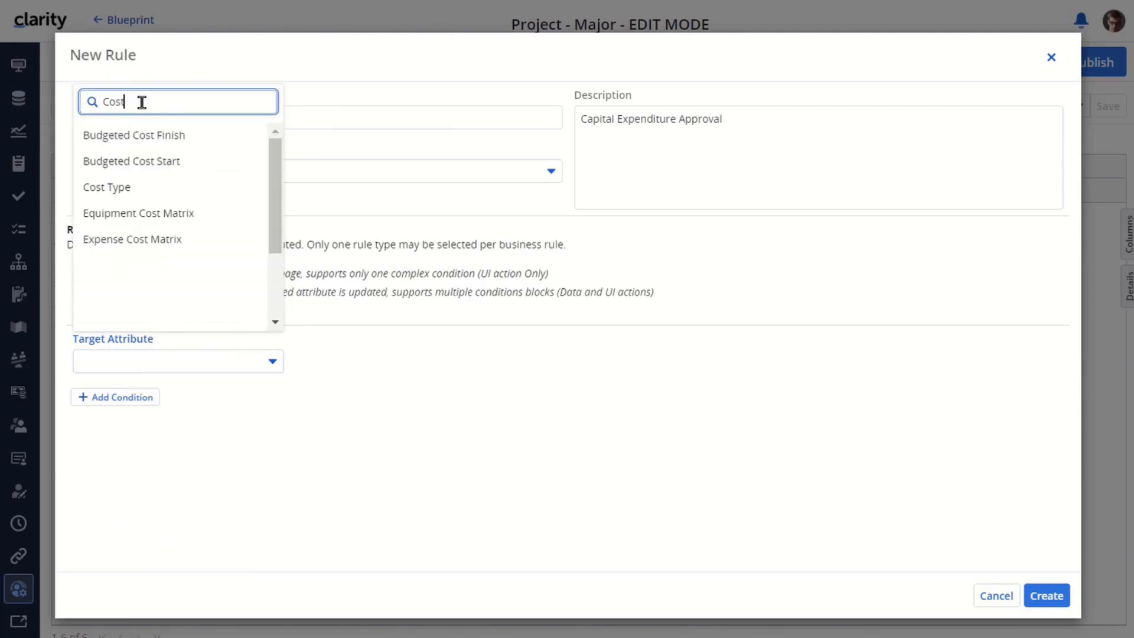
left_click(104, 187)
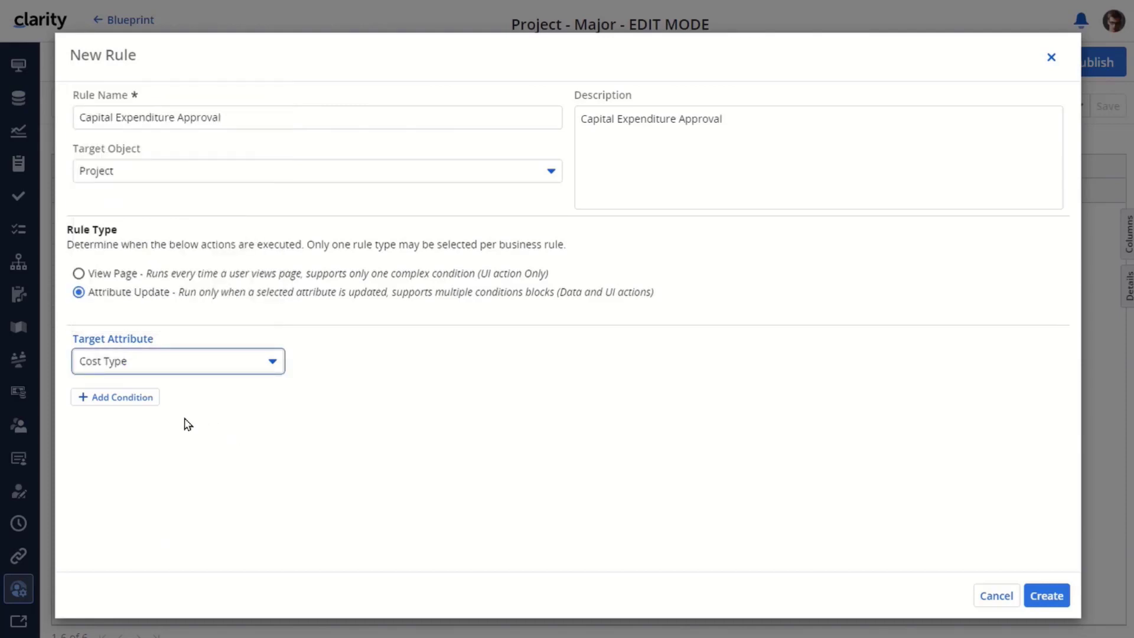
left_click(118, 397)
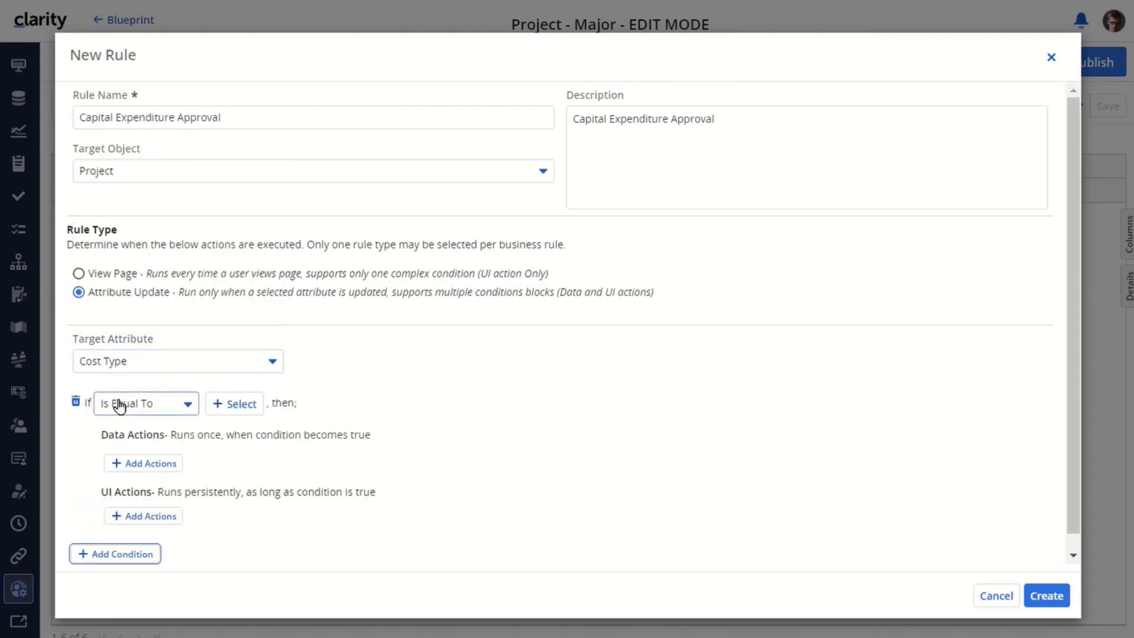
Set the rule's condition value to Capital
left_click(243, 405)
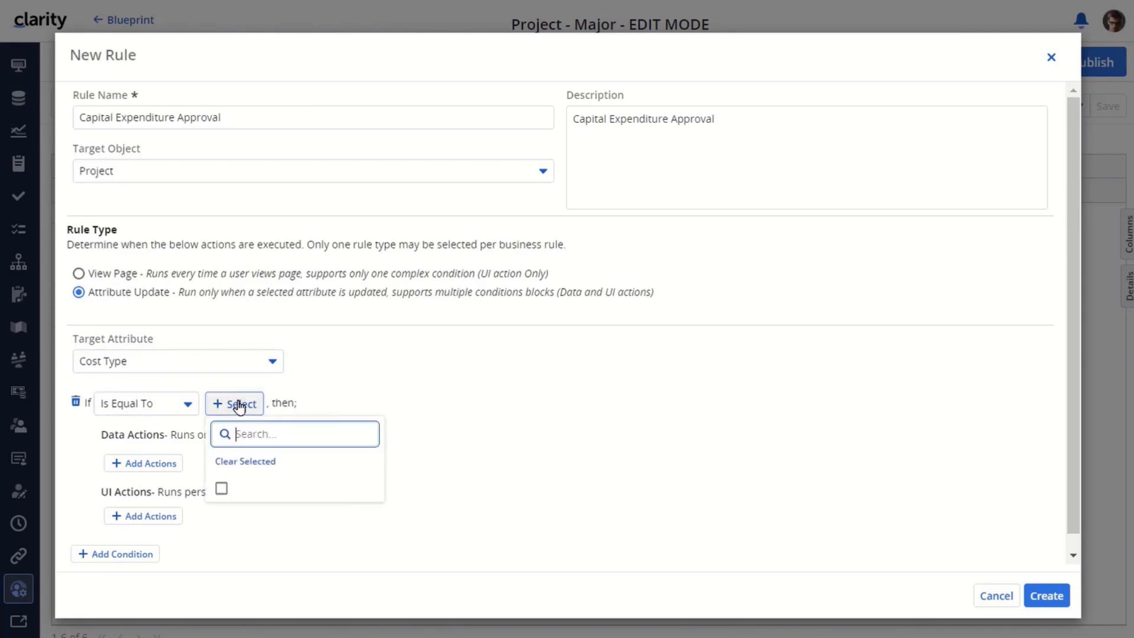
left_click(222, 488)
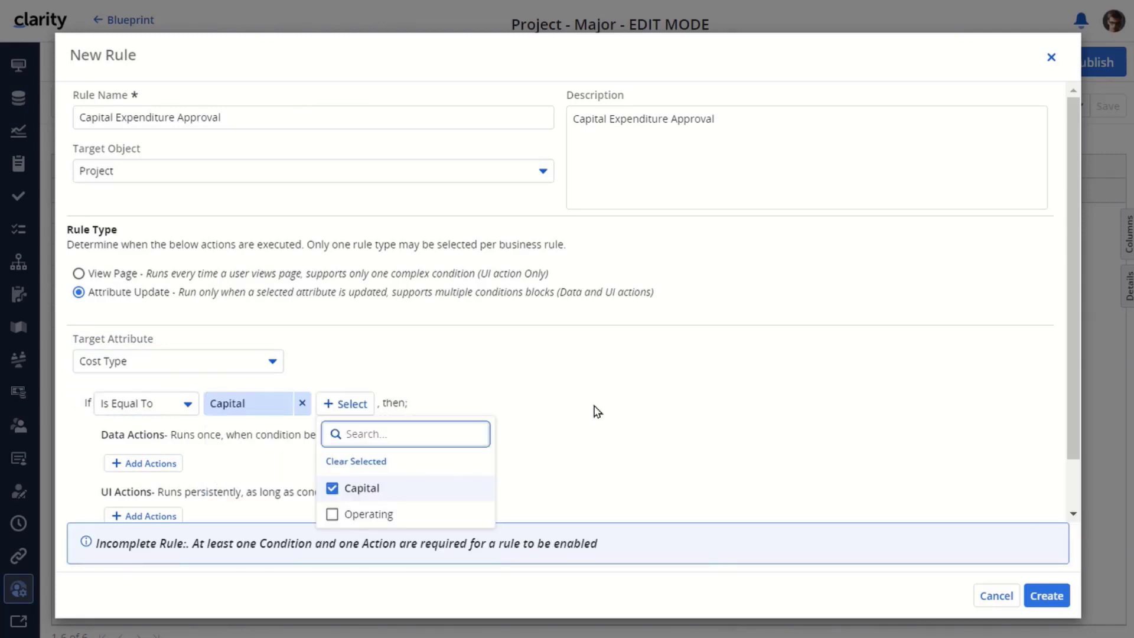
left_click(606, 431)
right_click(607, 432)
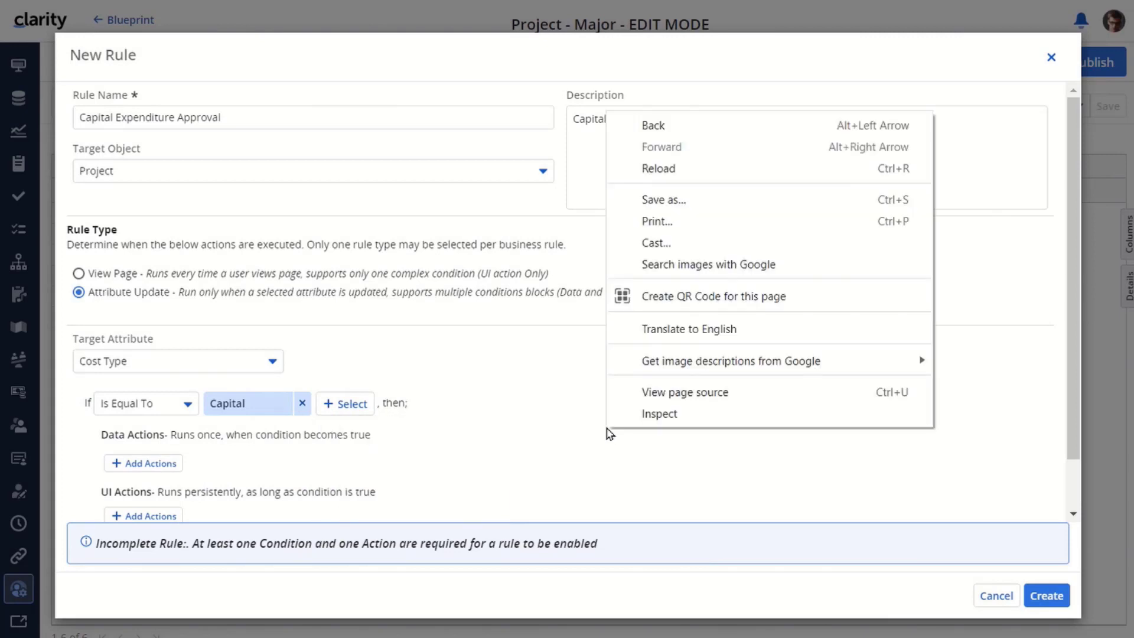
scroll(522, 444, "down", 1)
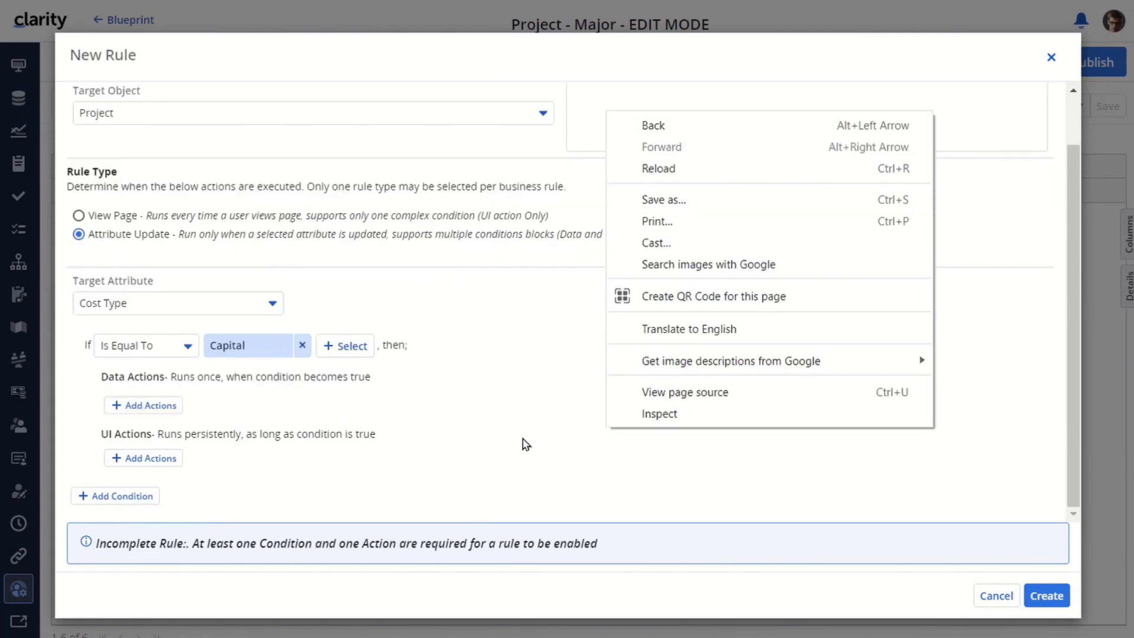
left_click(511, 437)
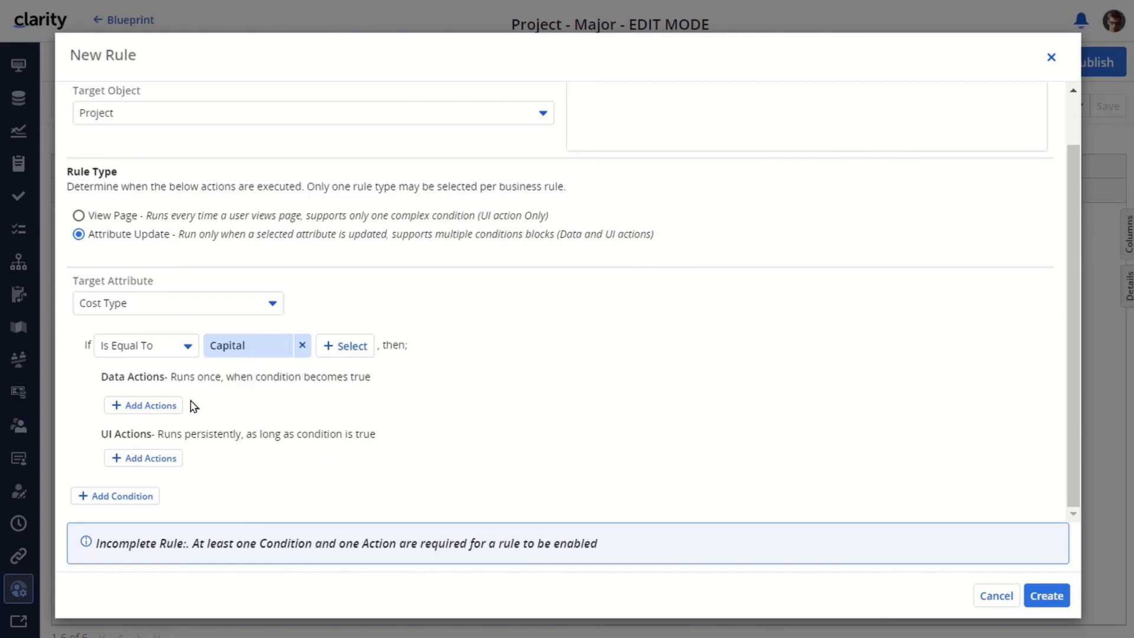
Add a Send Action Item action for Capital Expenditure Approval, create the rule, and publish the blueprint
left_click(145, 408)
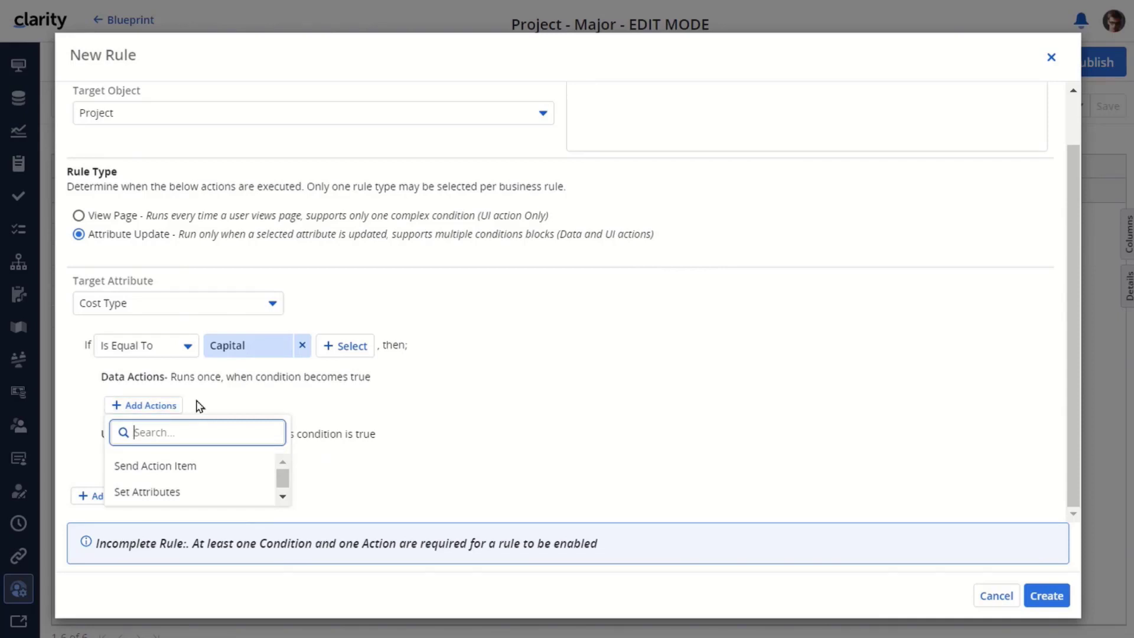
left_click(188, 468)
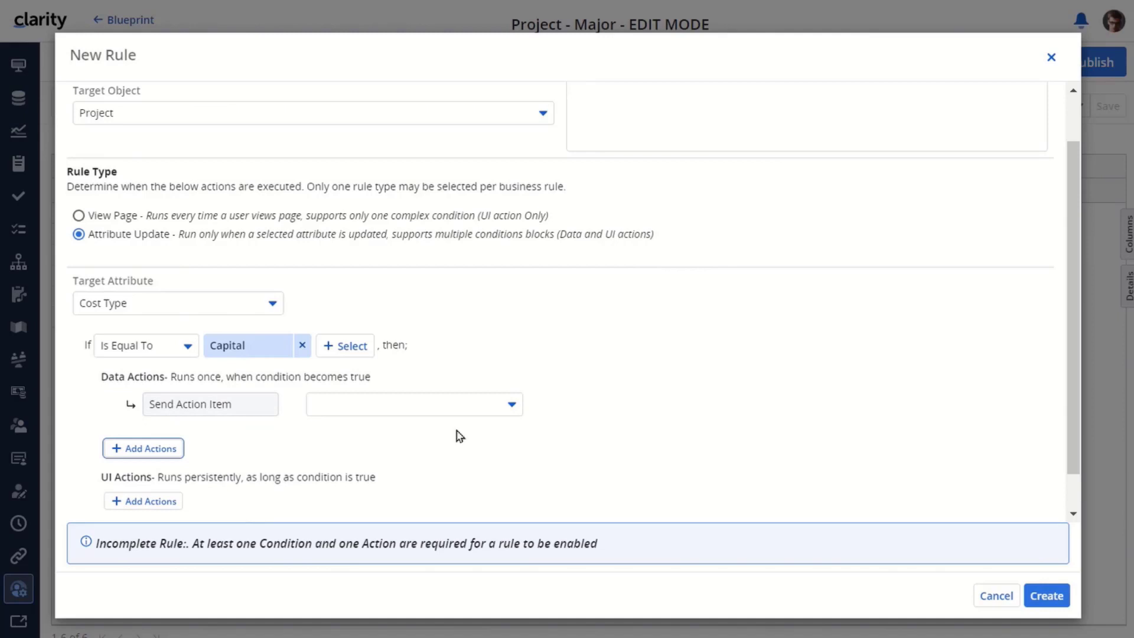
left_click(515, 405)
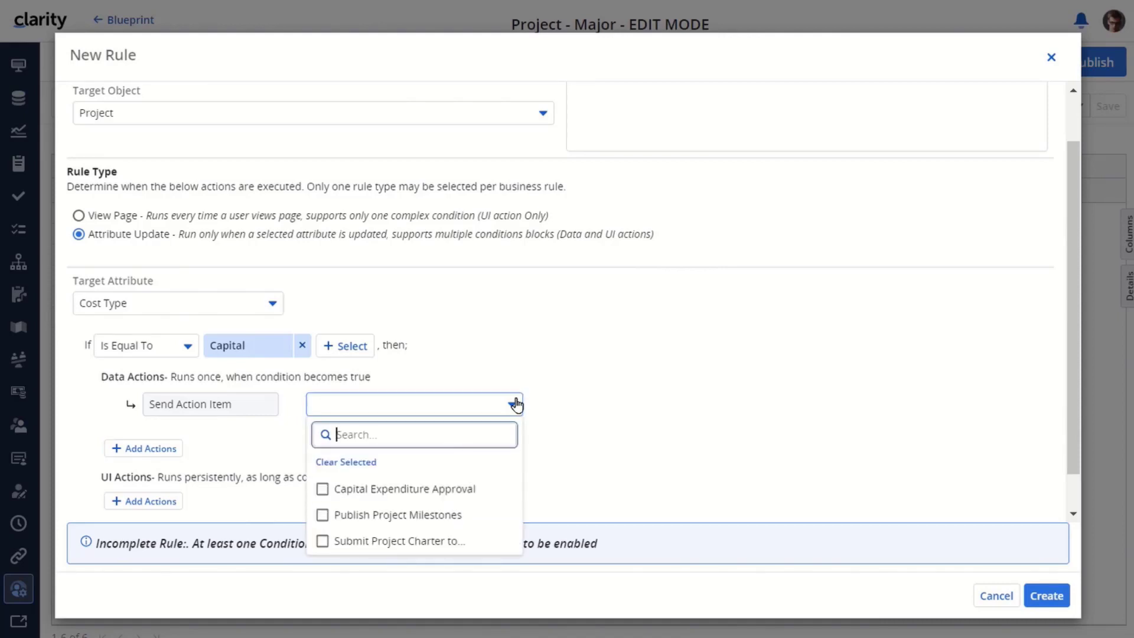
left_click(322, 489)
left_click(620, 387)
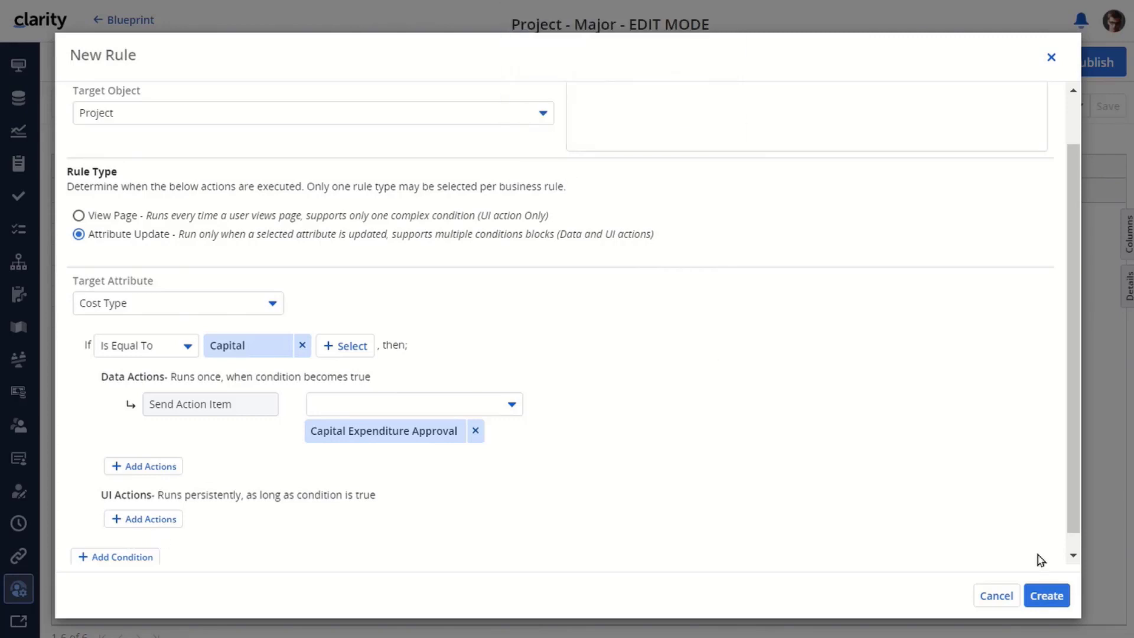
left_click(1047, 593)
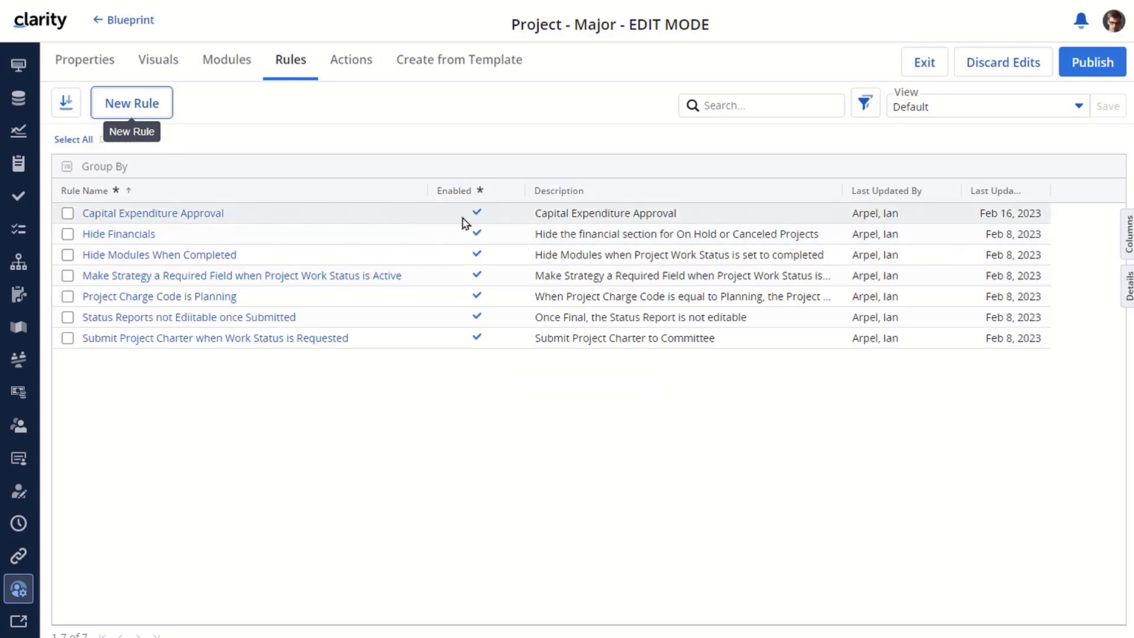
left_click(1106, 61)
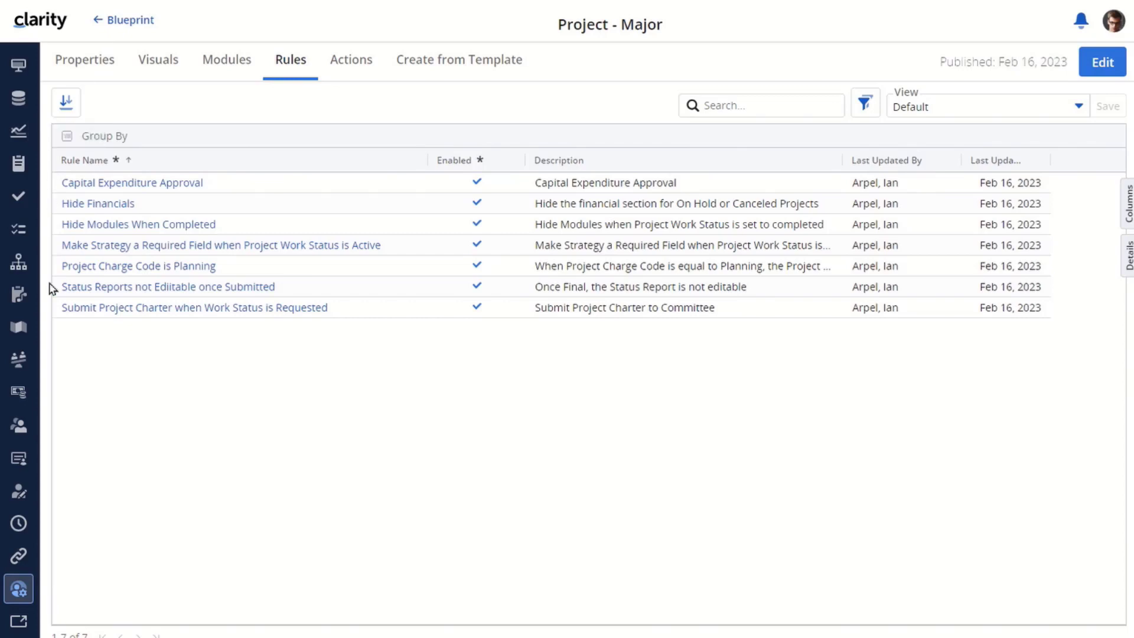
Change the eCommerce Portal project's Cost Type to Capital in the Projects grid
left_click_drag(45, 450, 42, 221)
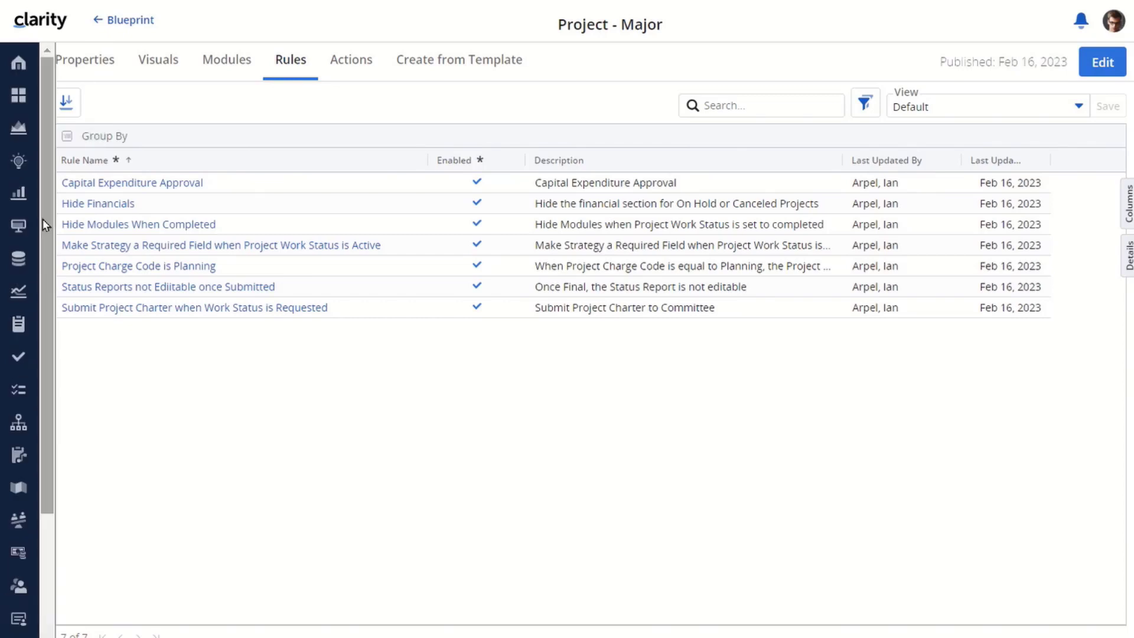
left_click(16, 125)
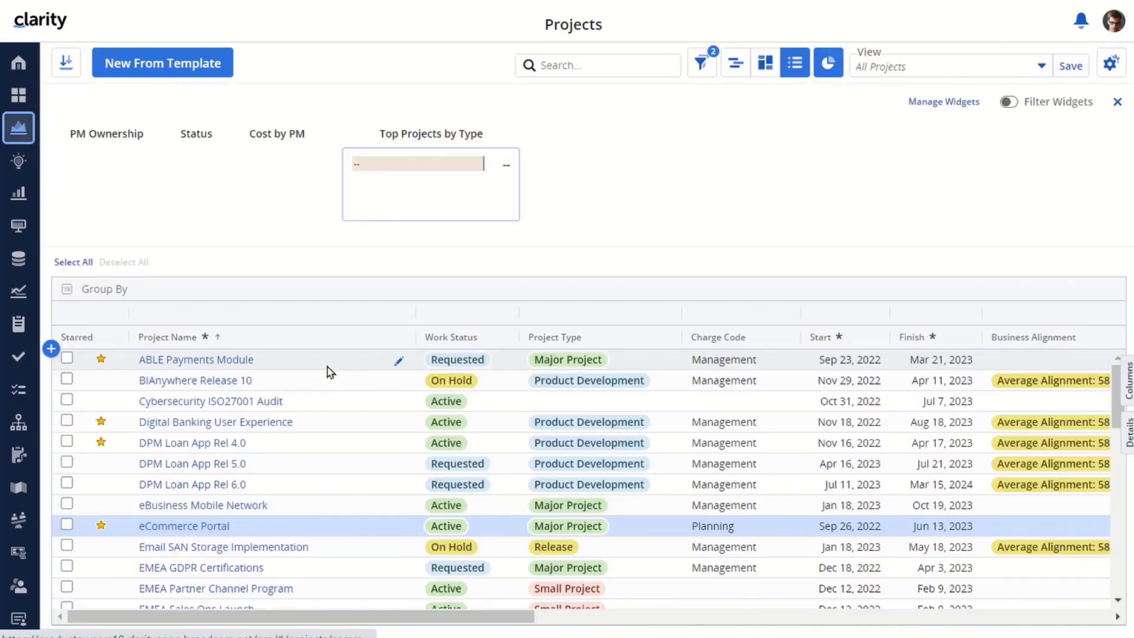
left_click_drag(372, 616, 1036, 625)
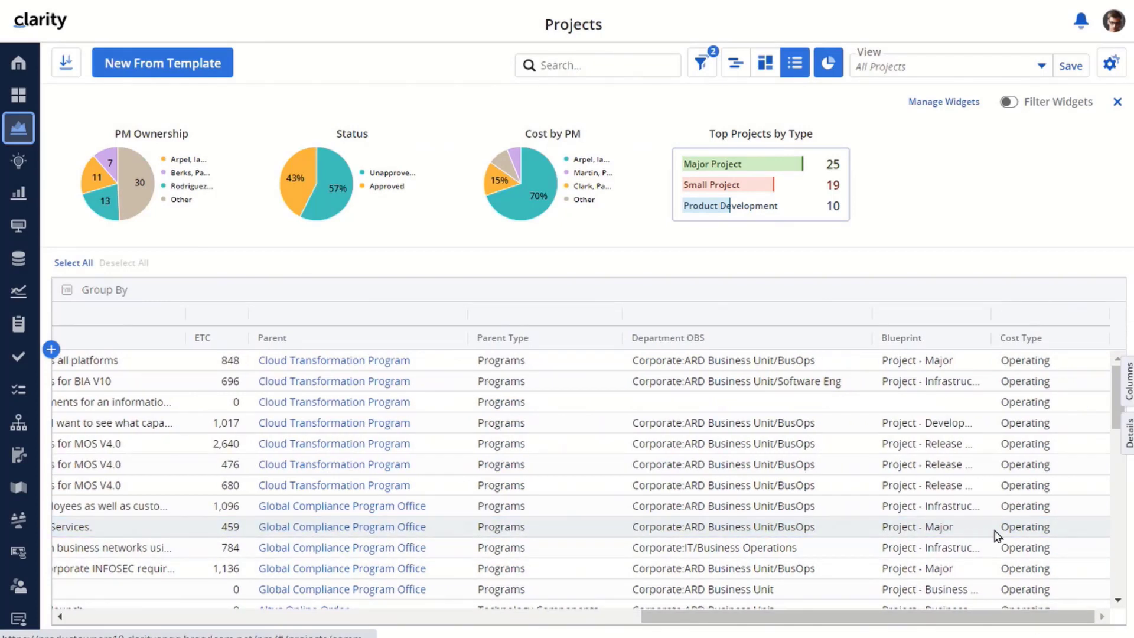
left_click(1069, 534)
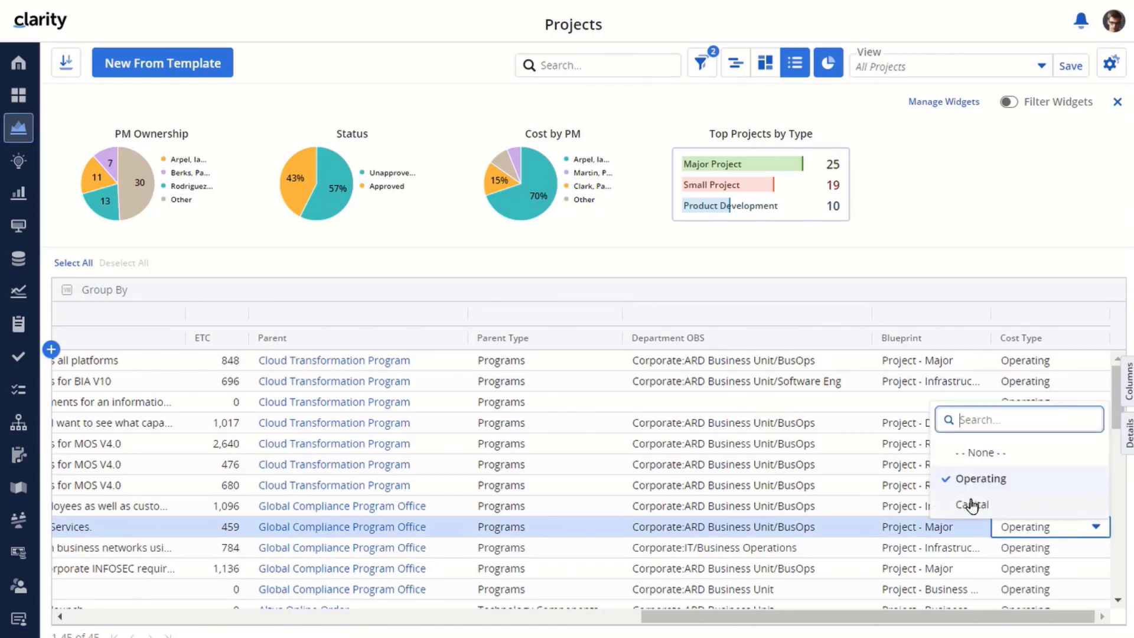
left_click(971, 505)
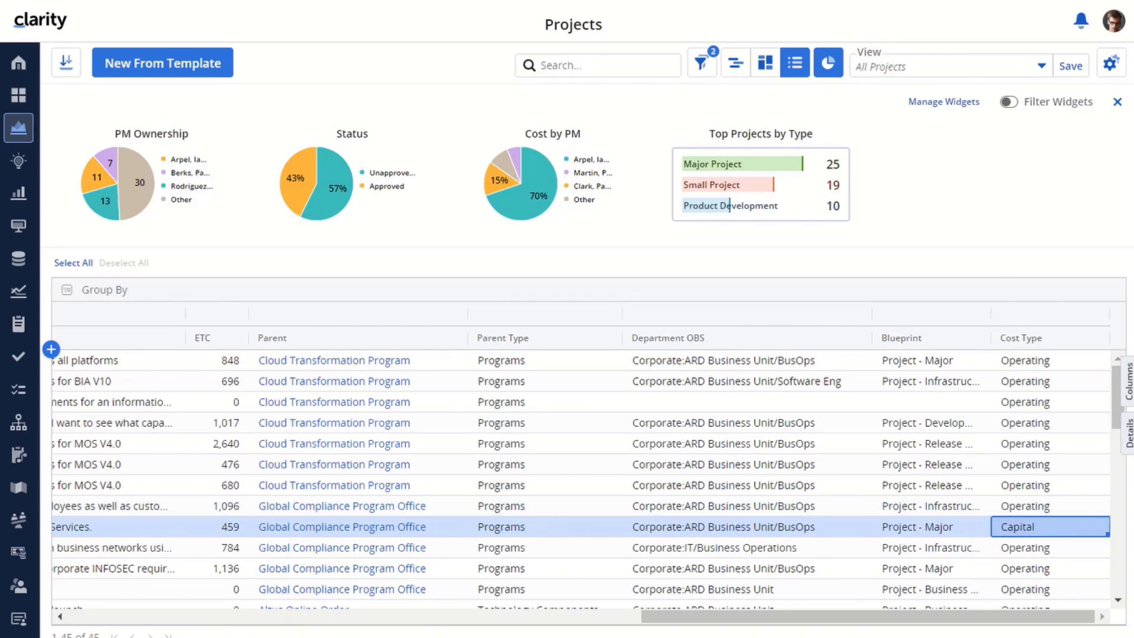
Open the eCommerce Portal project
left_click_drag(674, 621, 95, 635)
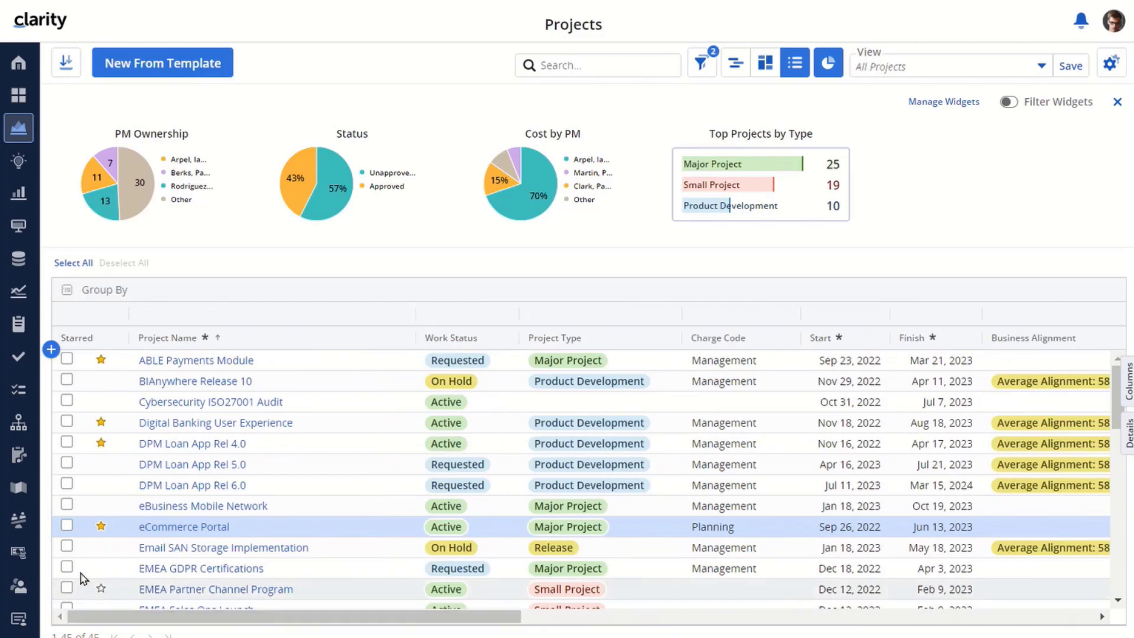
left_click(179, 526)
left_click(179, 526)
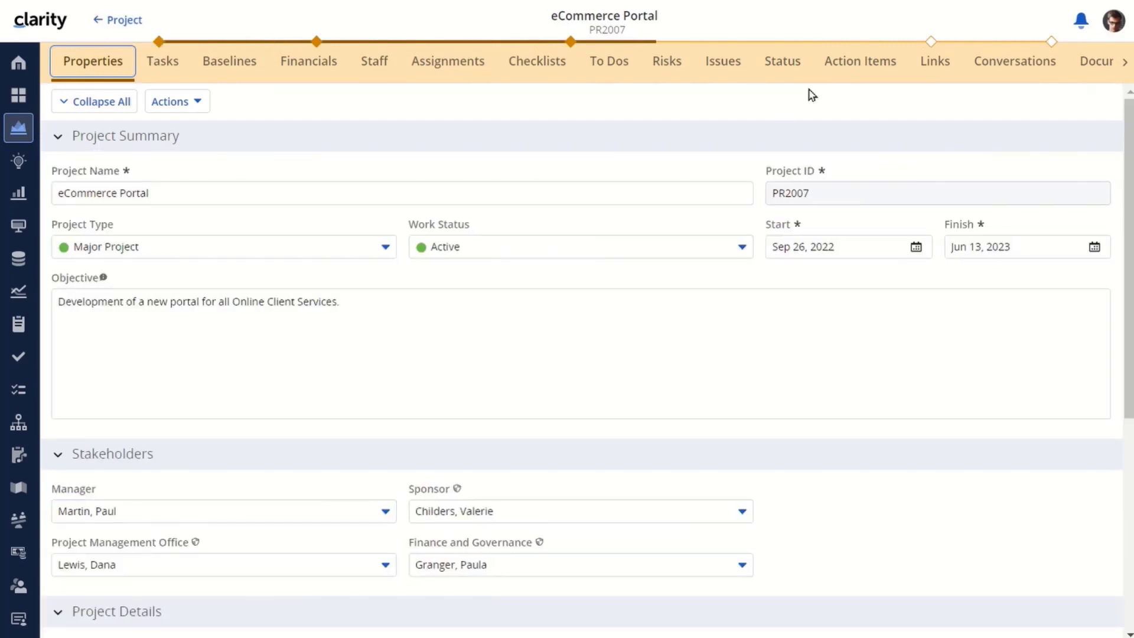
Expand the Capital Approval for PR2007 item on eCommerce Portal's Action Items, then log out
left_click(853, 62)
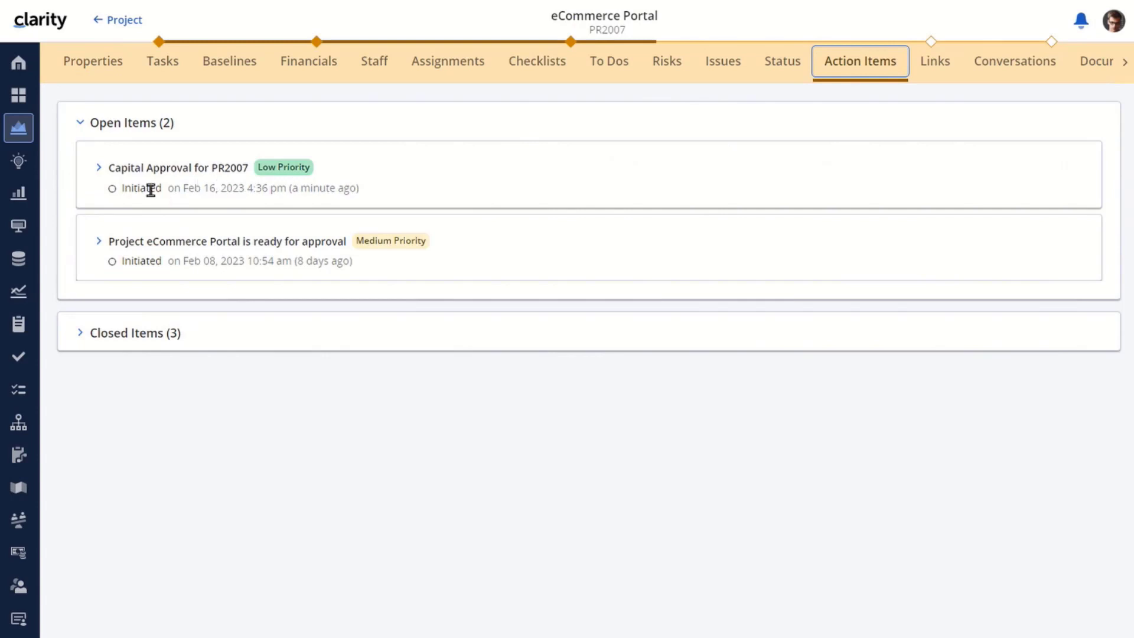
left_click(99, 168)
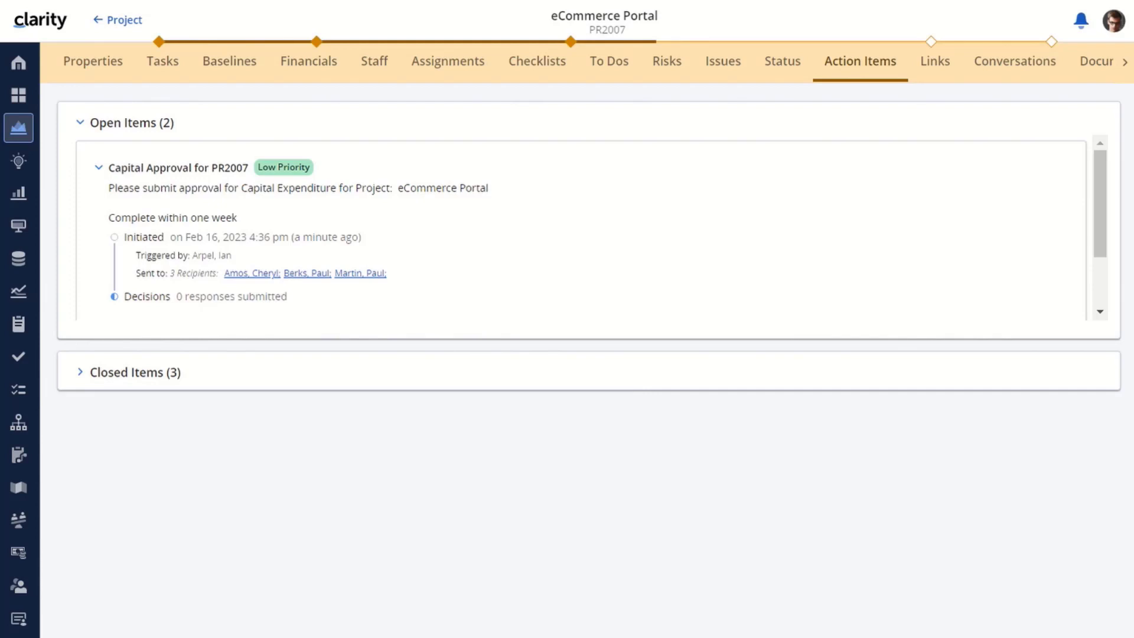
left_click(1114, 24)
left_click(983, 152)
Log in with the other user's username and password
type("pm")
left_click(462, 344)
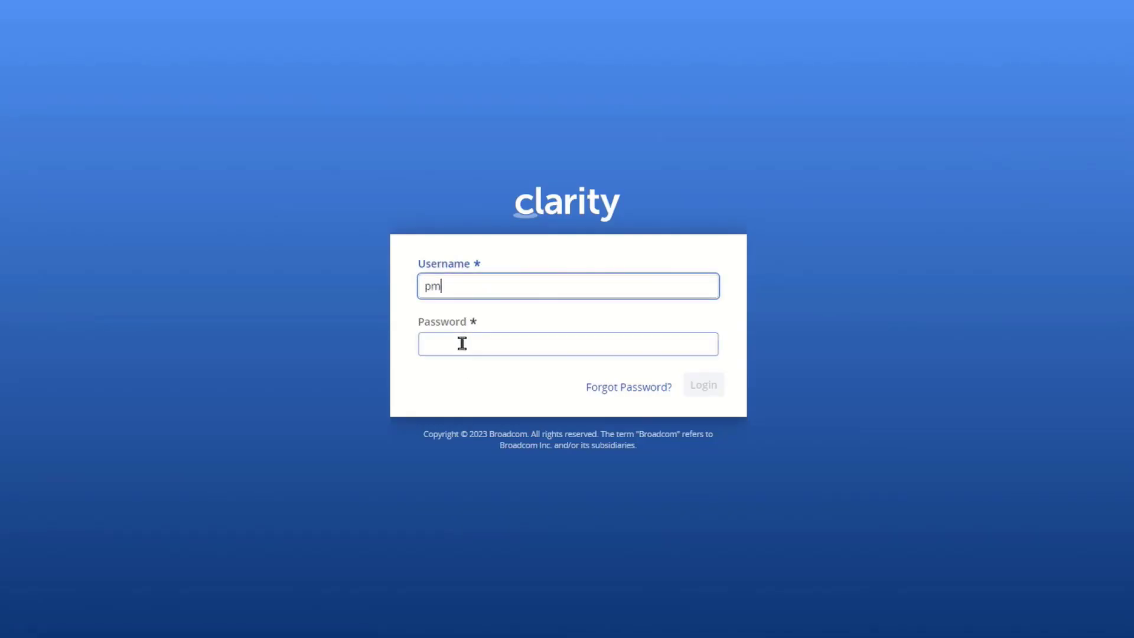
type("•••••••")
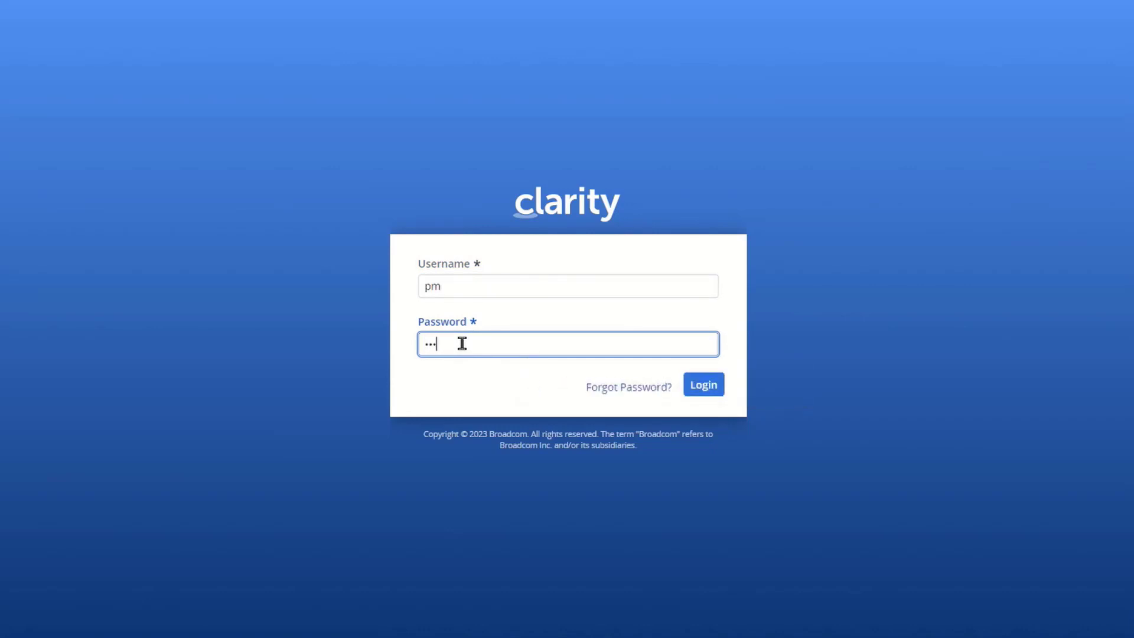
type("•••")
left_click(701, 387)
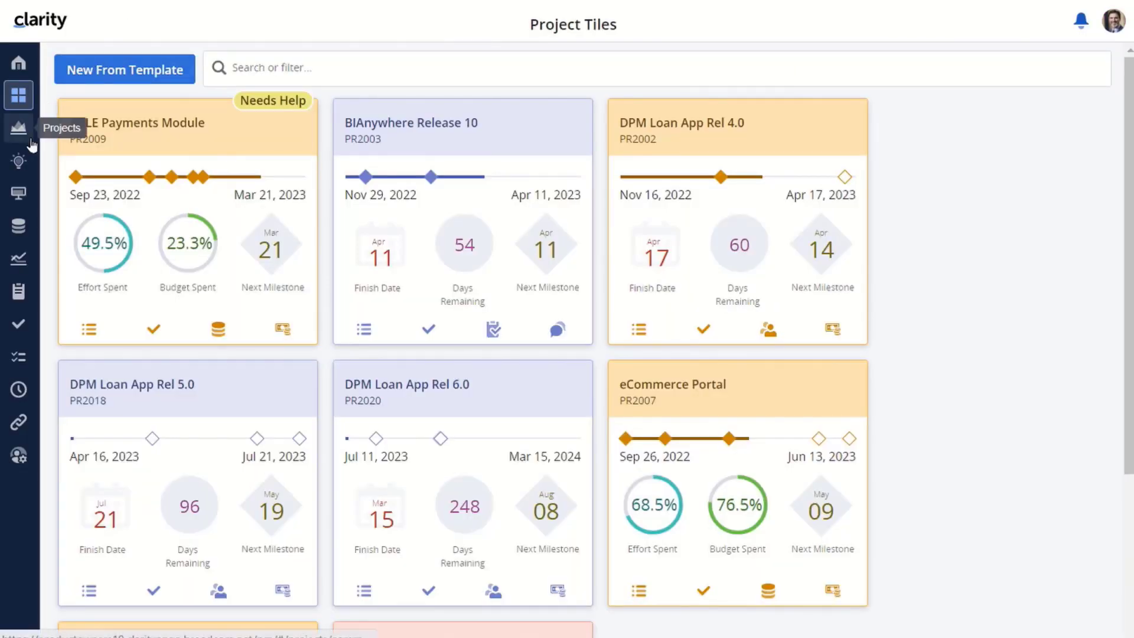
Review the history of the open Capital Approval for PR2007 item in My Workspace Action Items
left_click(18, 294)
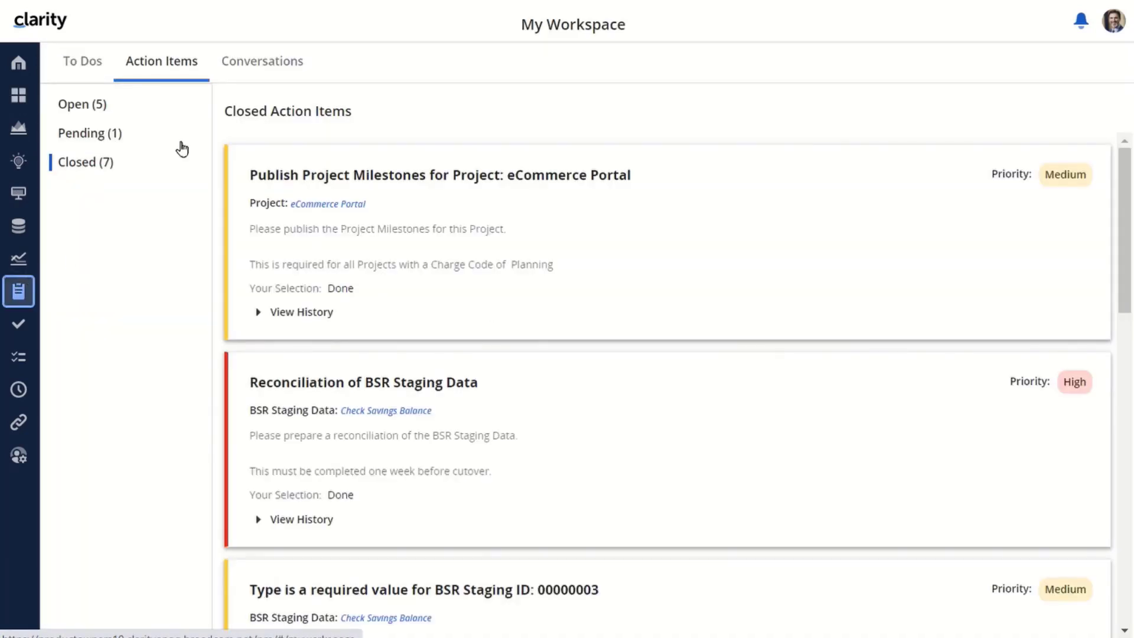
left_click(74, 103)
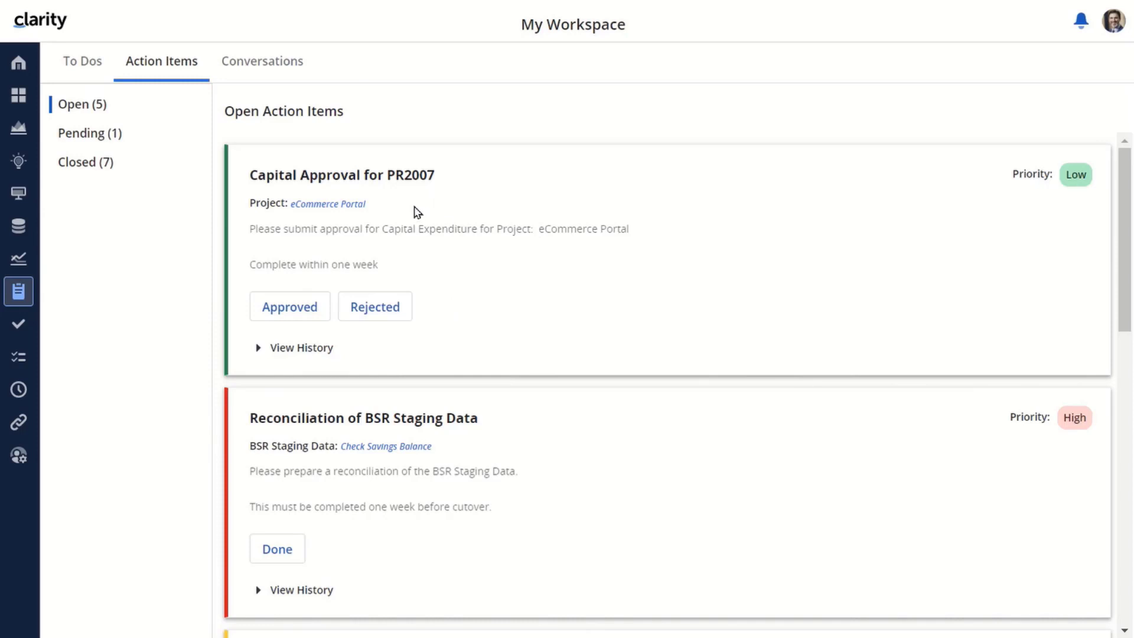
left_click(258, 349)
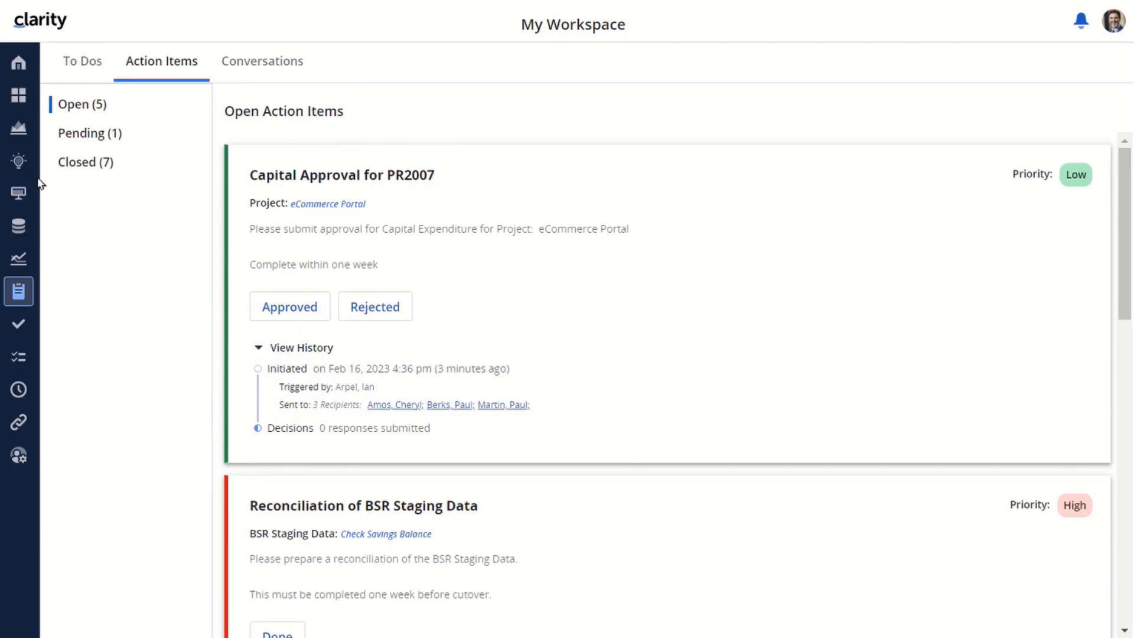
left_click(19, 192)
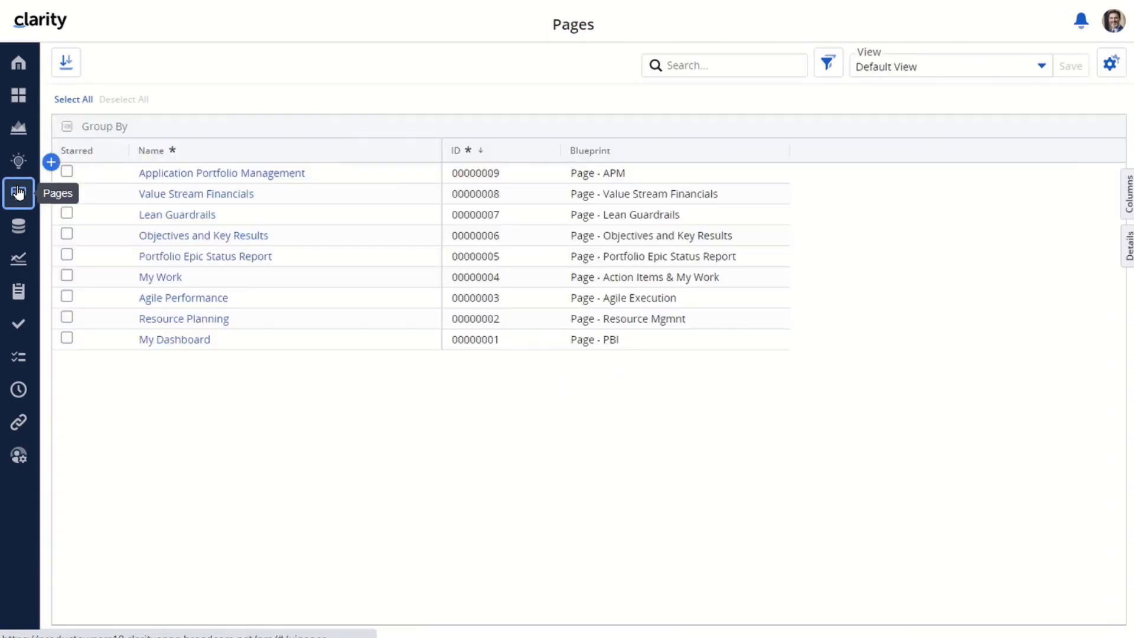
Approve Capital Approval for PR2007 on My Work and check it under the Pending tab
left_click(160, 277)
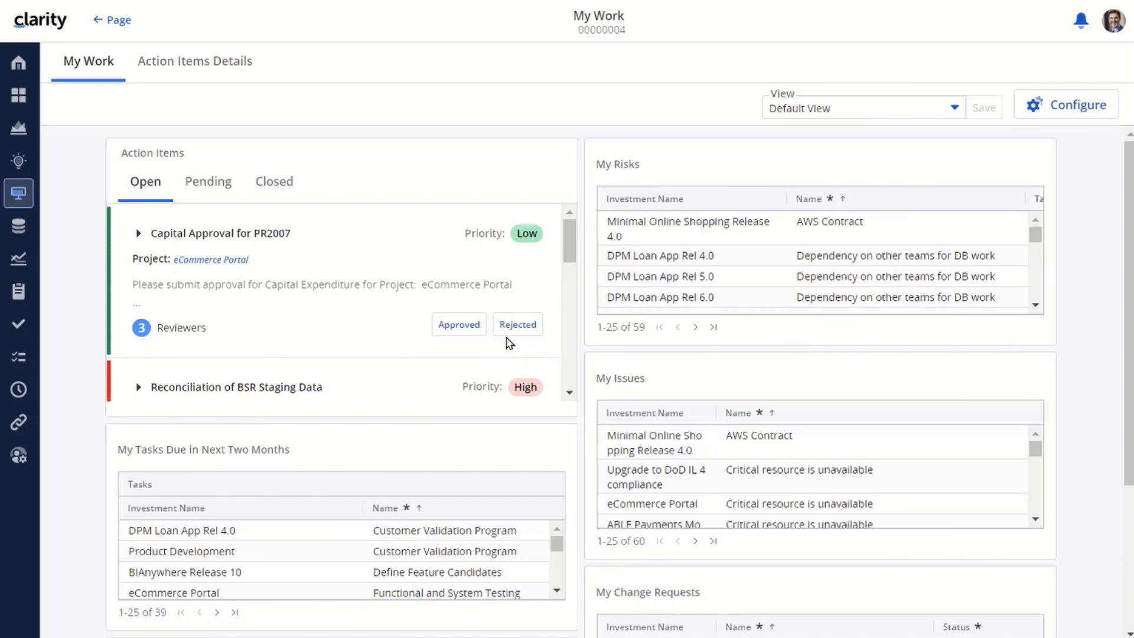
left_click(460, 327)
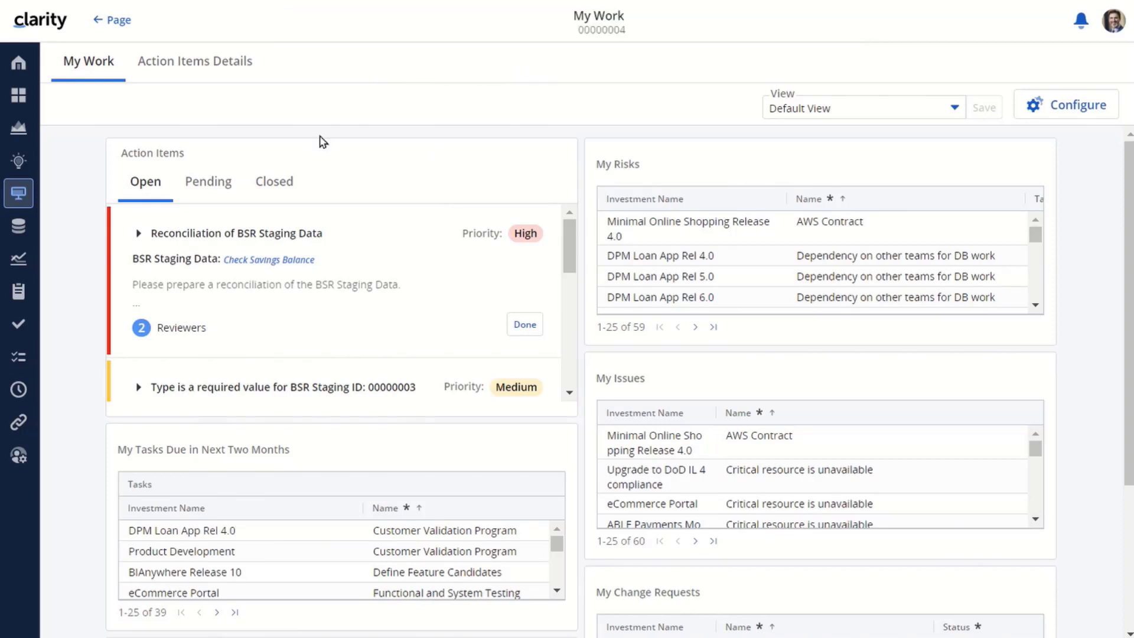
left_click(208, 181)
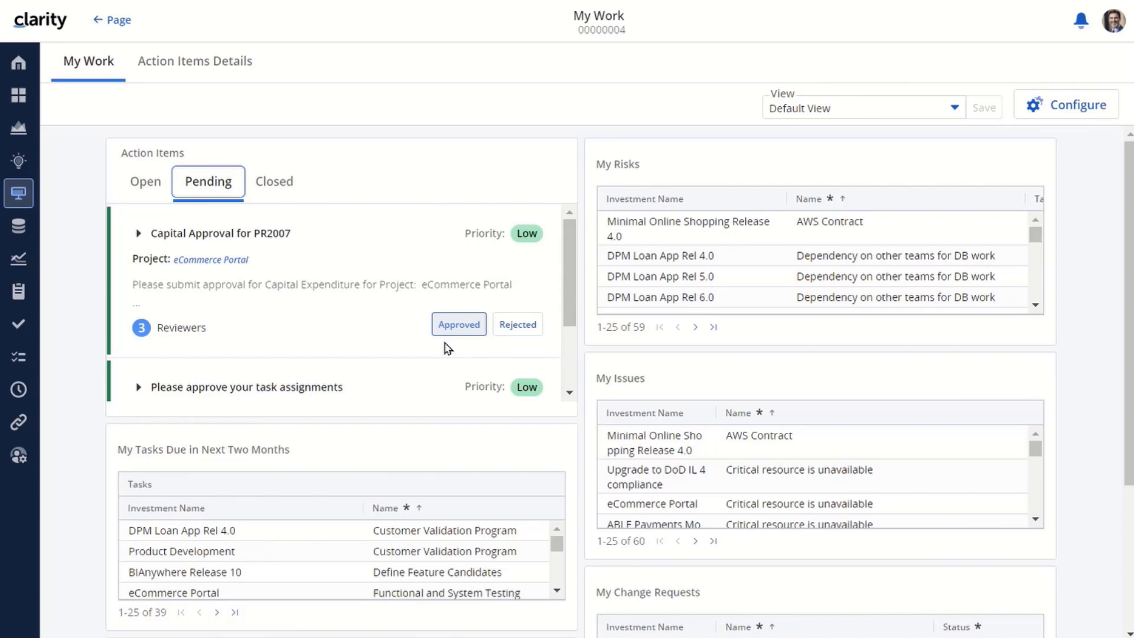
left_click(443, 324)
Log out and sign back in as admin
left_click(1115, 20)
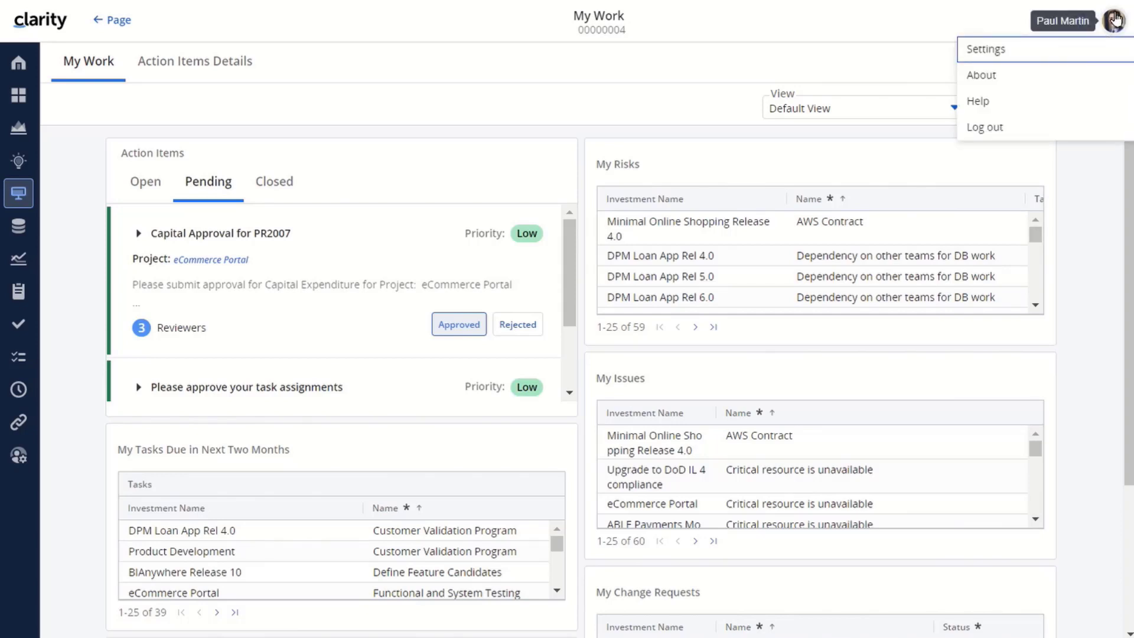
left_click(979, 124)
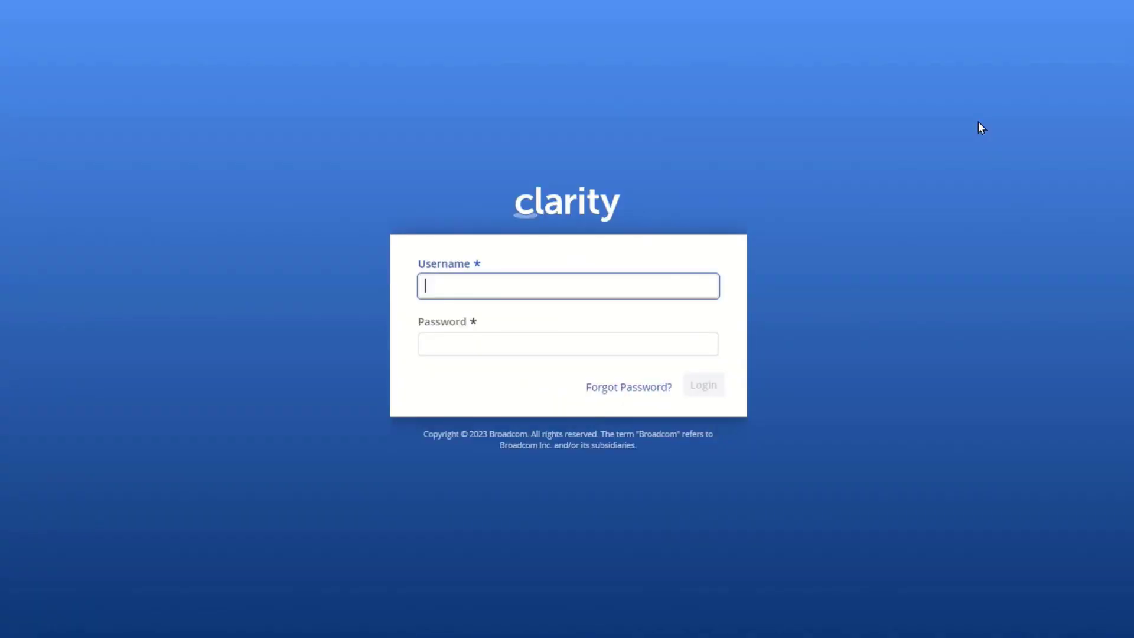
type("admin")
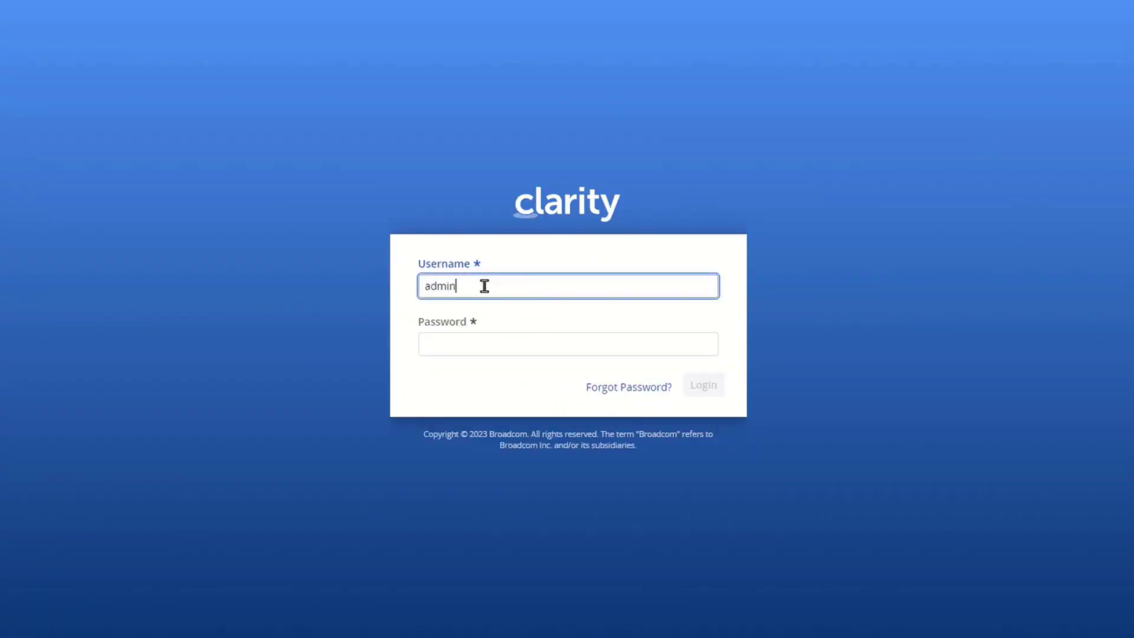
key("Tab")
type("•••••")
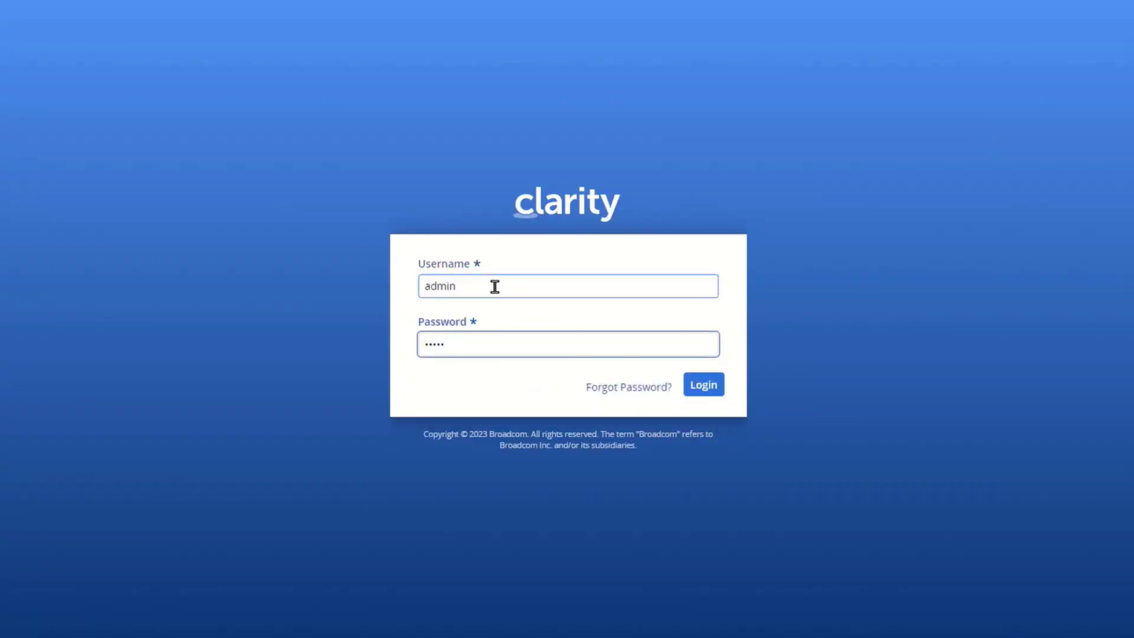
left_click(706, 385)
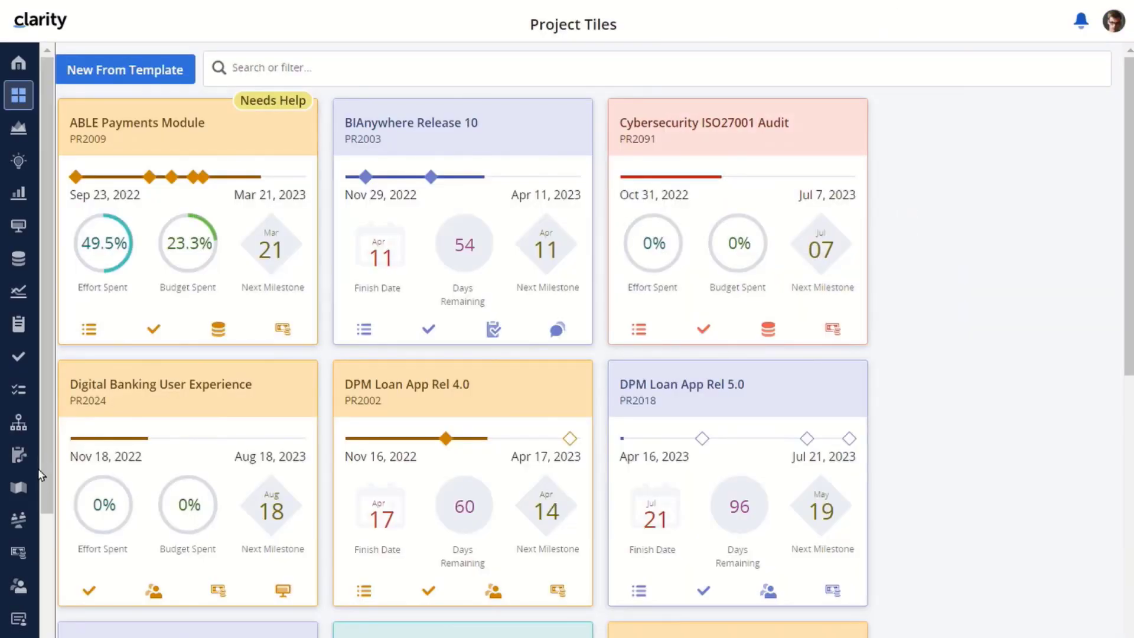
Open the Action Items list in Administration
scroll(42, 531, "down", 3)
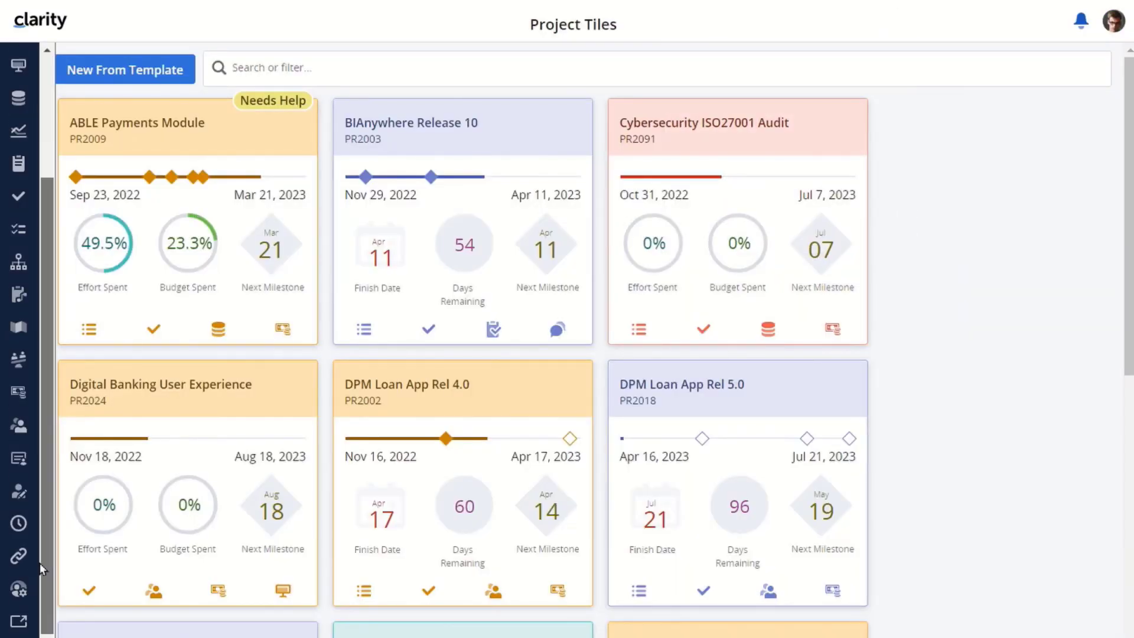
left_click(17, 588)
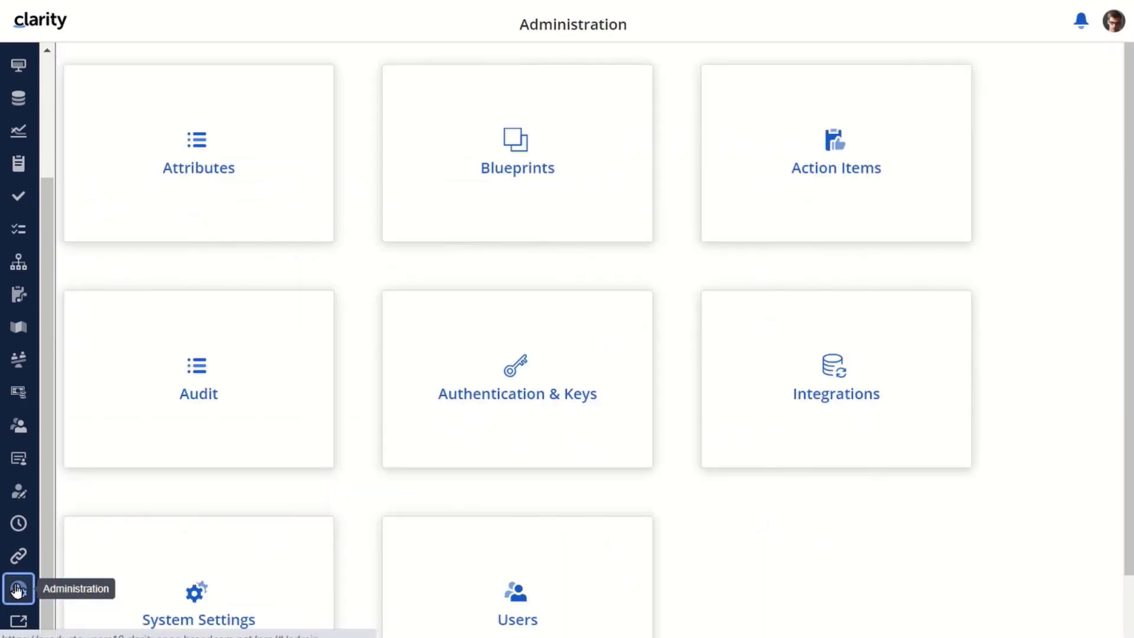
left_click(835, 170)
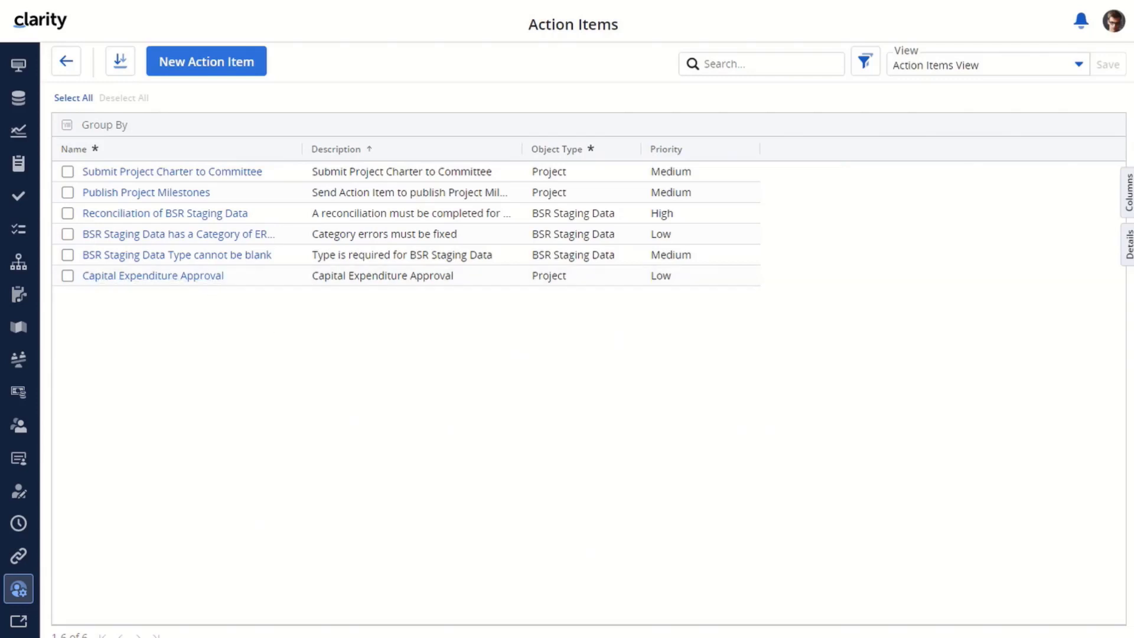
Delete the Capital Expenditure Approval action item via its row menu and confirm the deletion
left_click(67, 277)
left_click(67, 254)
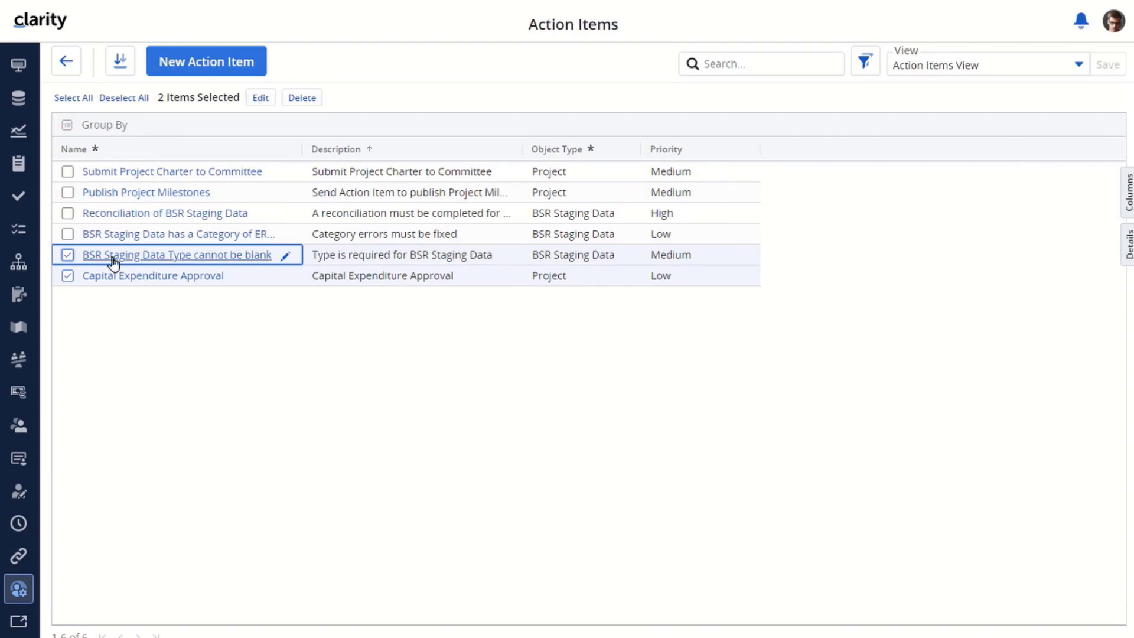
left_click(68, 256)
left_click(67, 276)
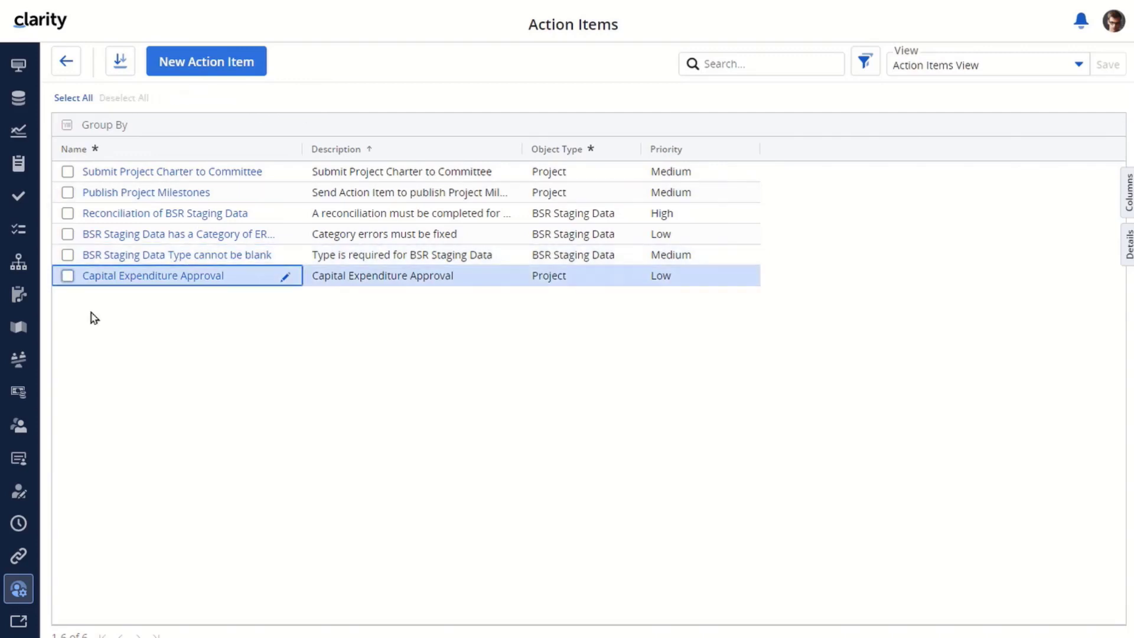
right_click(240, 273)
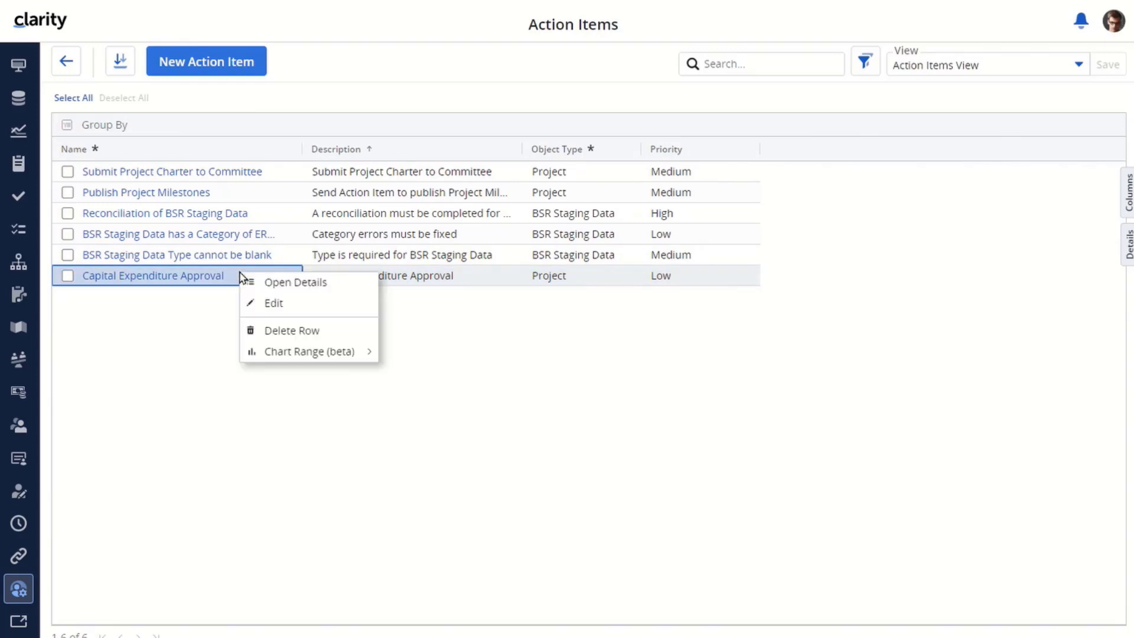
left_click(307, 332)
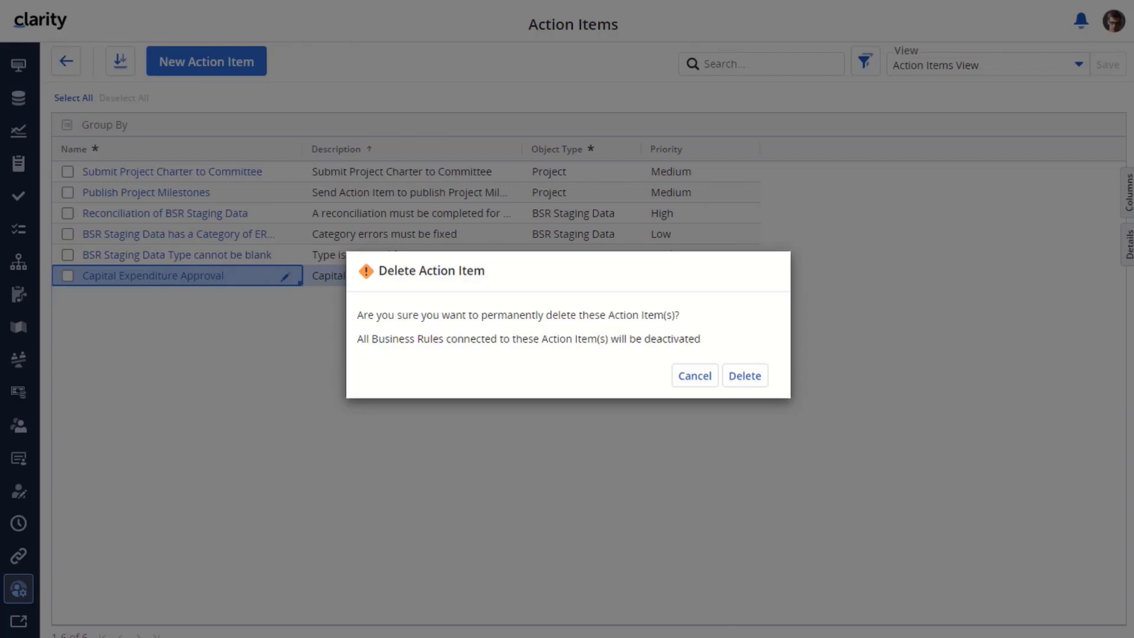
left_click(745, 376)
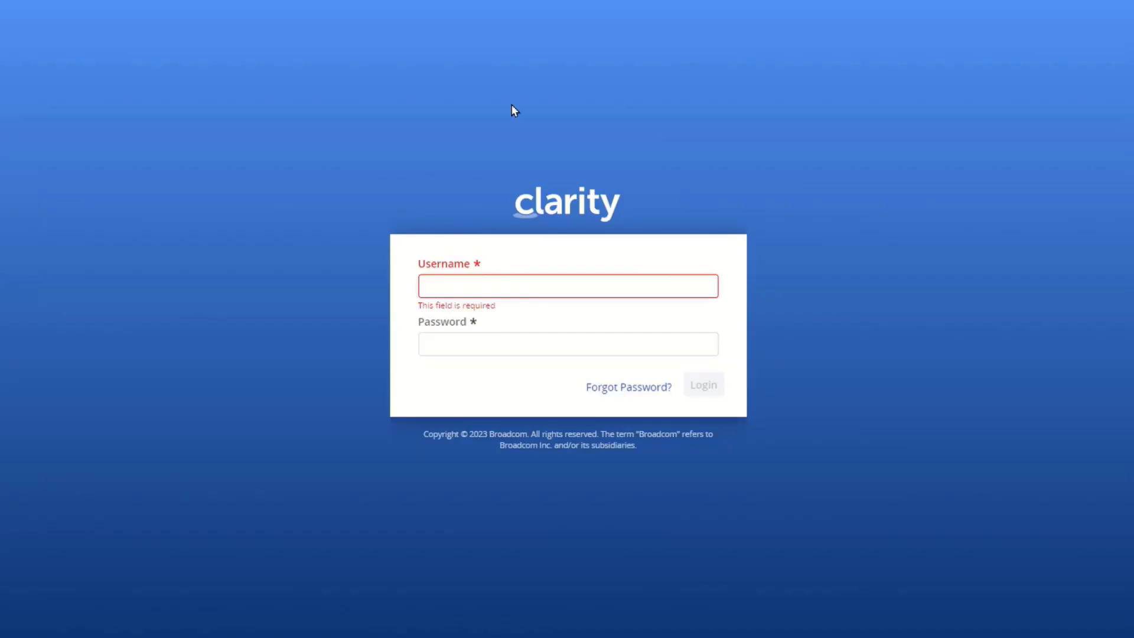
Sign in as the next user with their username and password
left_click(472, 287)
key("Tab")
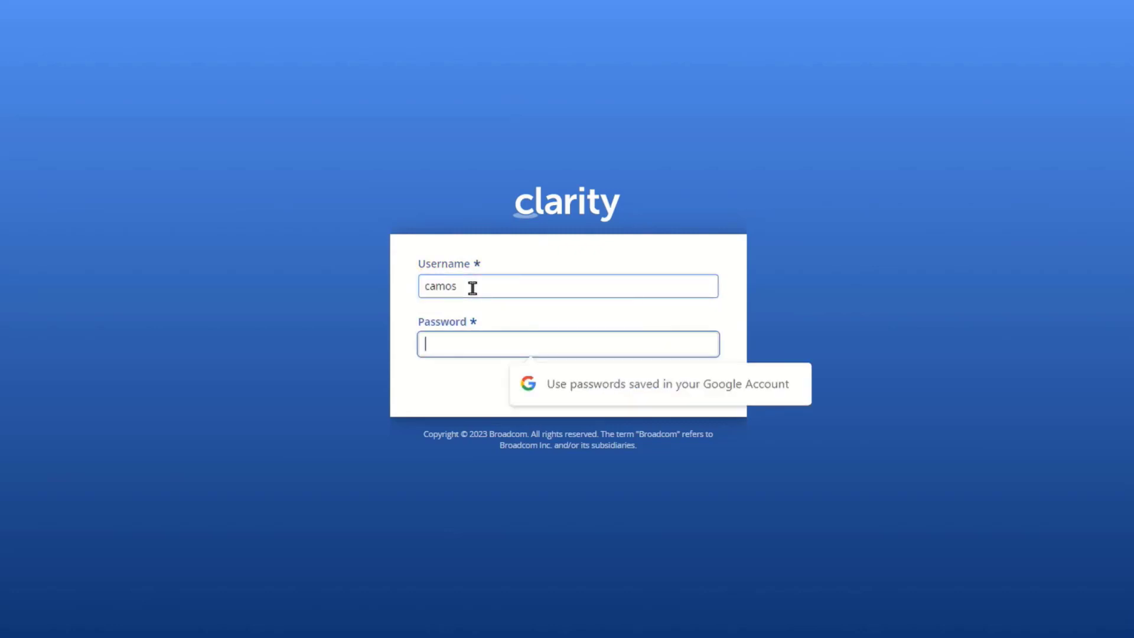
type("**********")
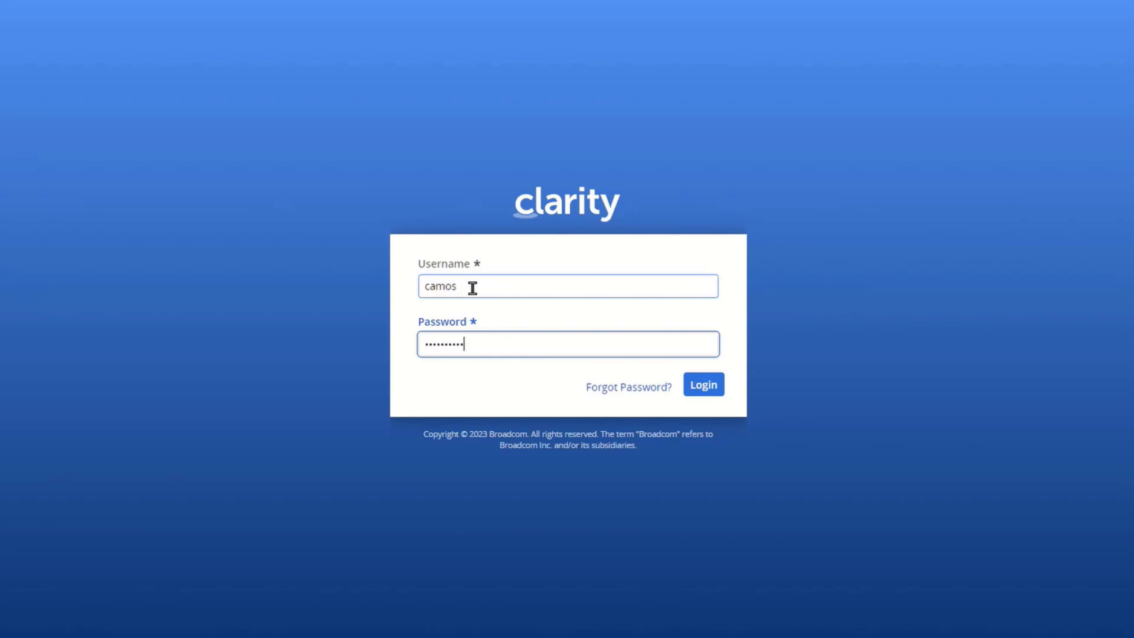
left_click(701, 385)
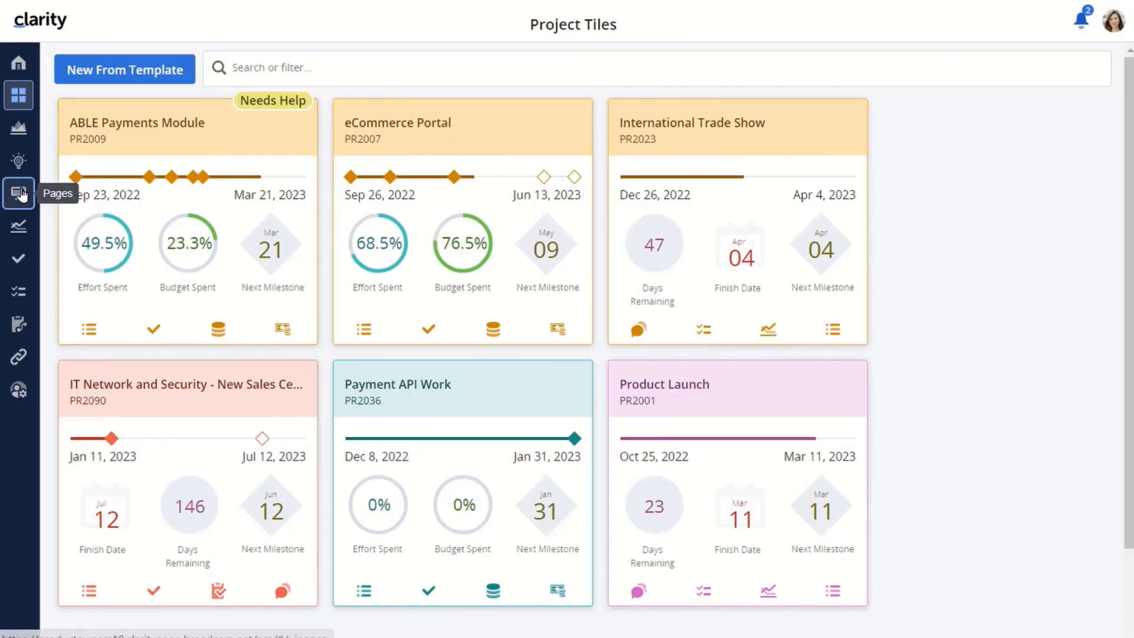
Reject the Capital Approval for PR2007 request on the My Work page
left_click(19, 193)
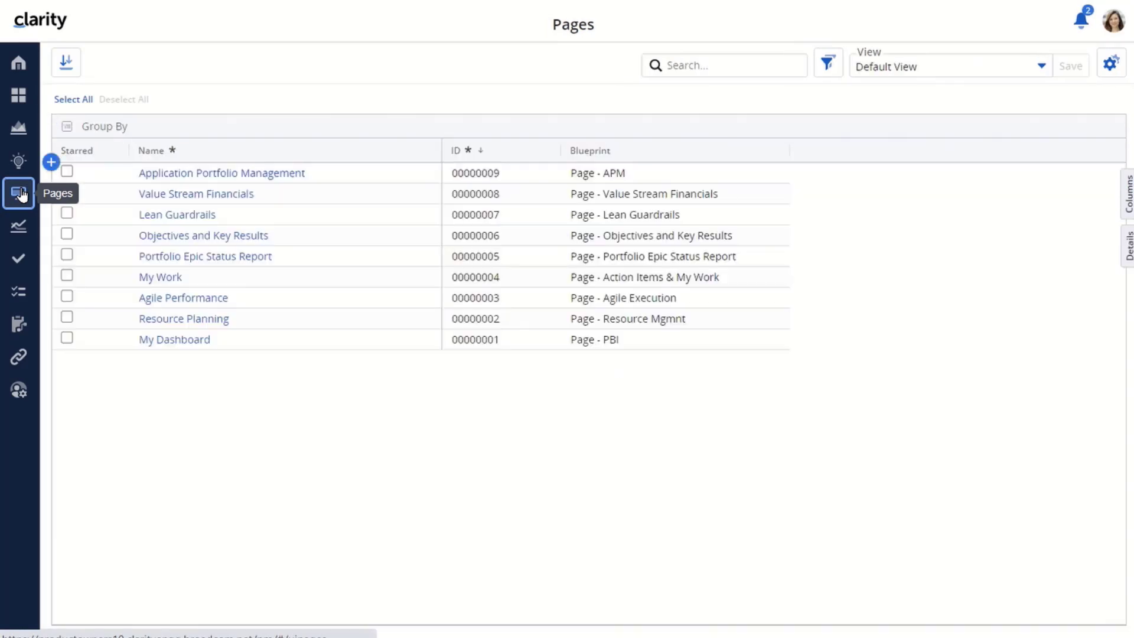
left_click(161, 279)
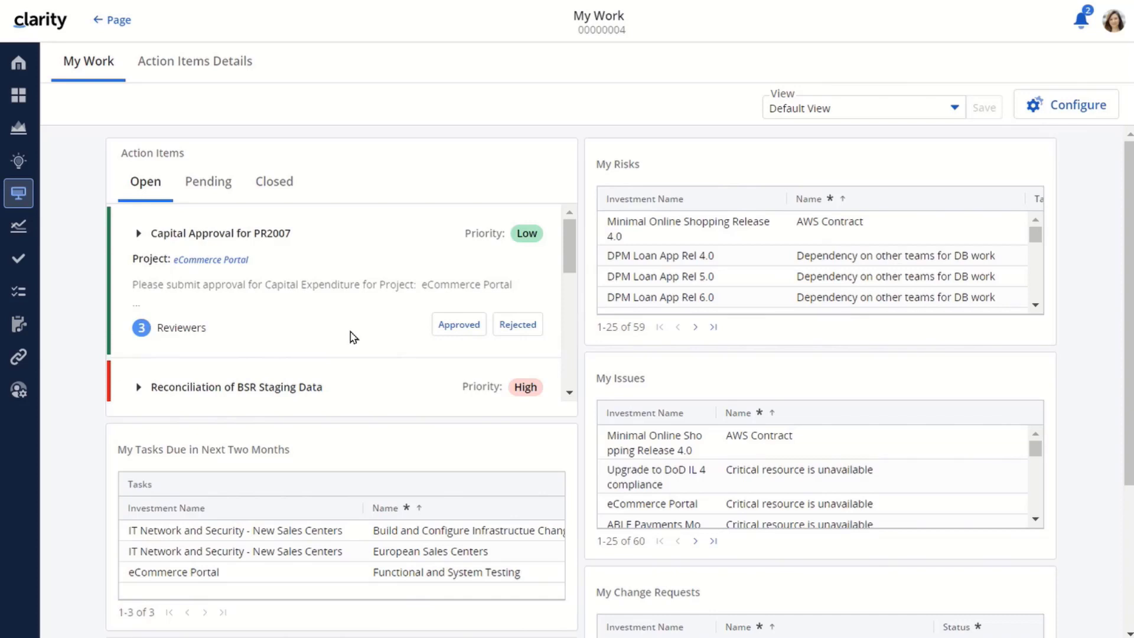
left_click(518, 323)
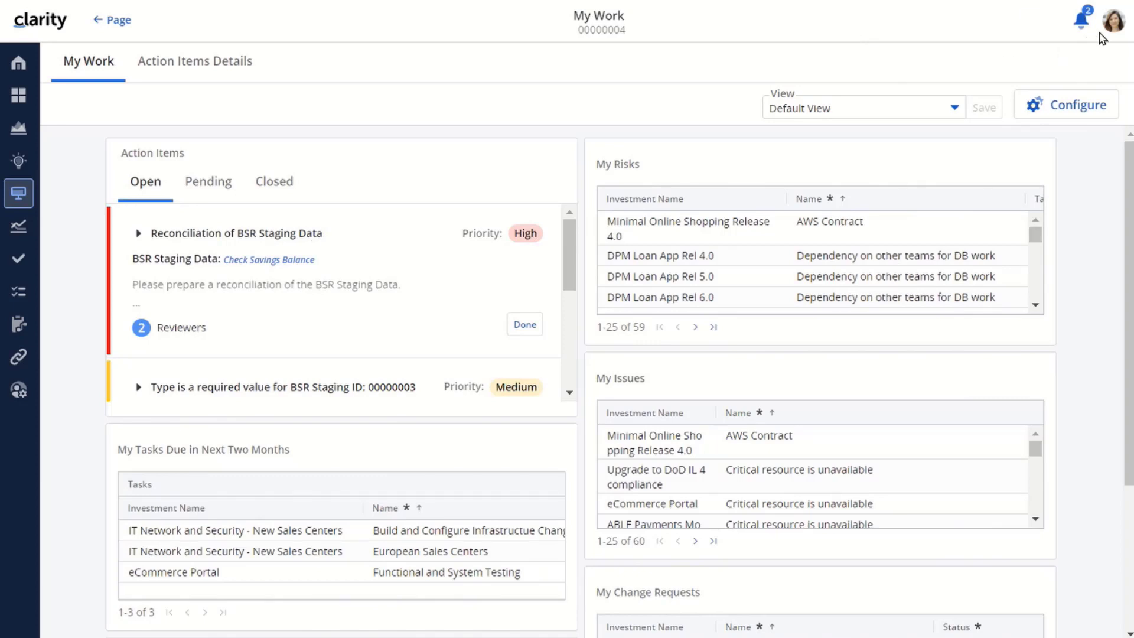
left_click(1114, 22)
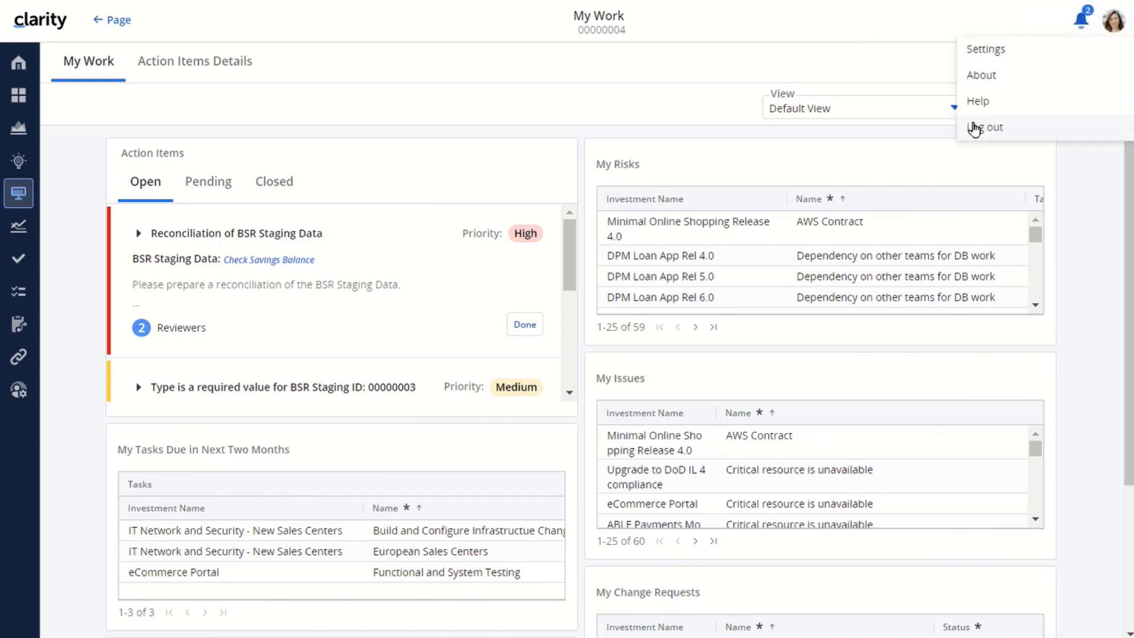
Sign out and log back in as admin
left_click(985, 126)
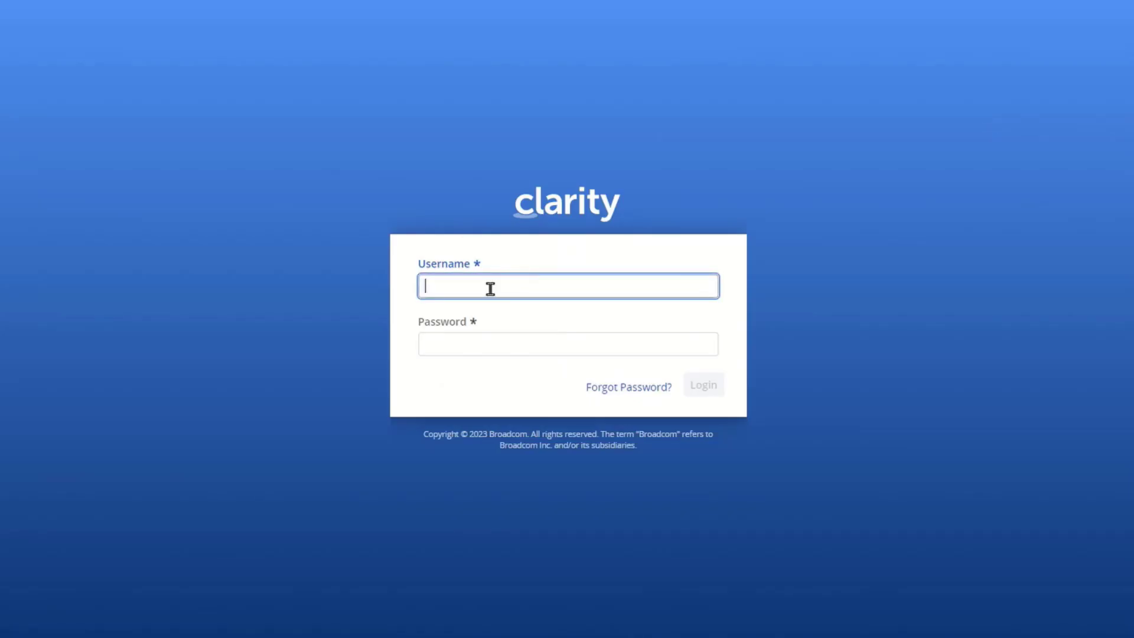
type("admin")
key("Tab")
type("••••")
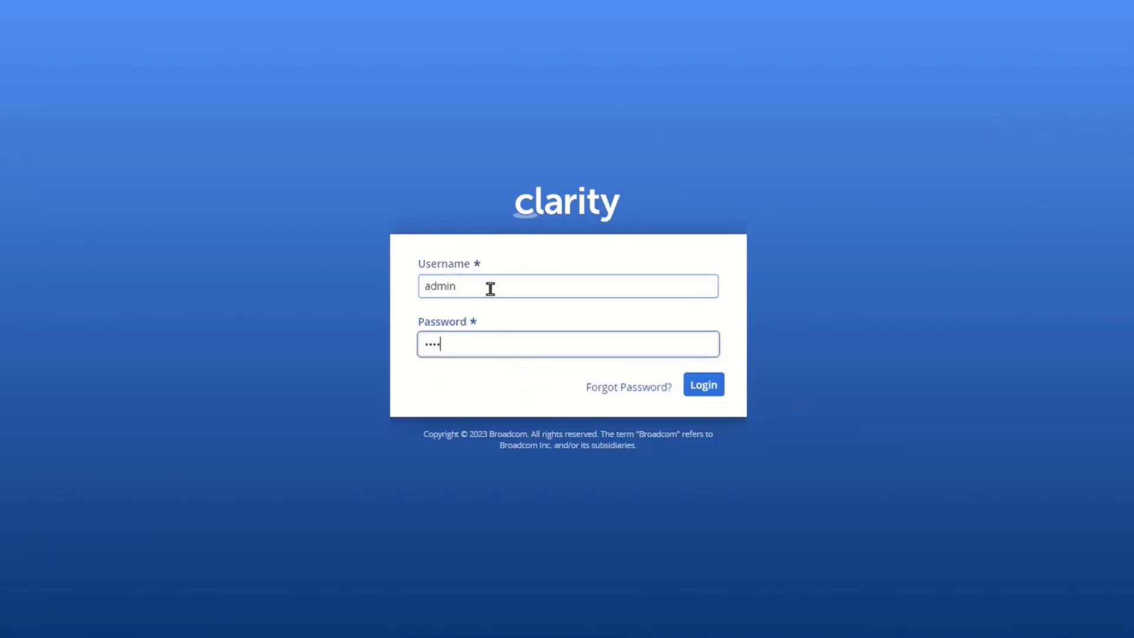
left_click(701, 384)
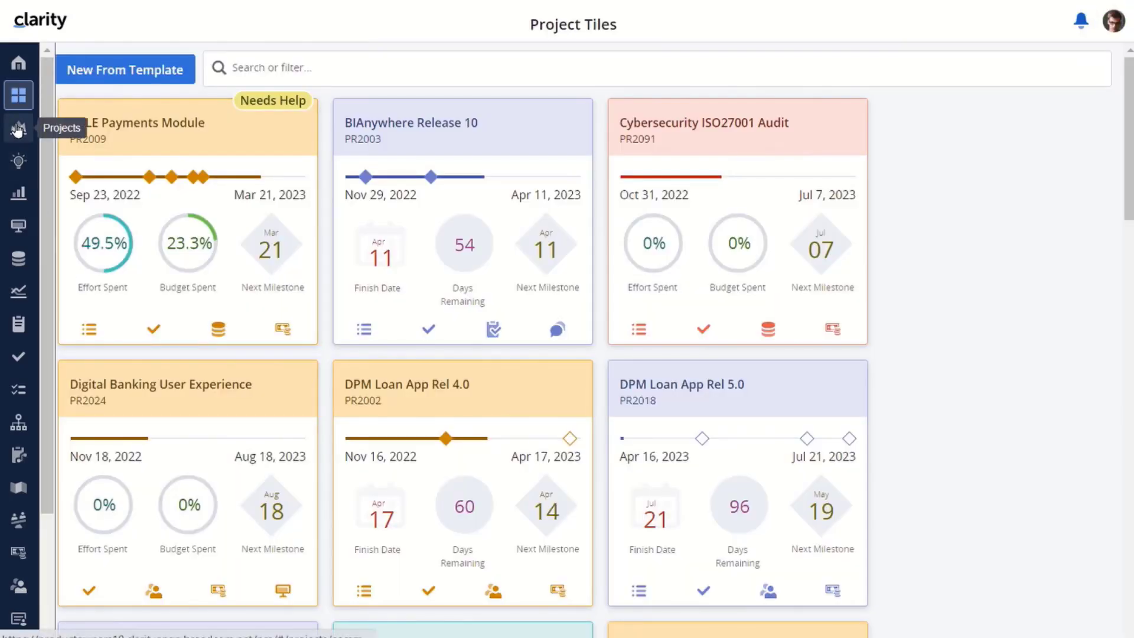
Review the closed Capital Approval for PR2007 item on eCommerce Portal, then open Administration
left_click(18, 129)
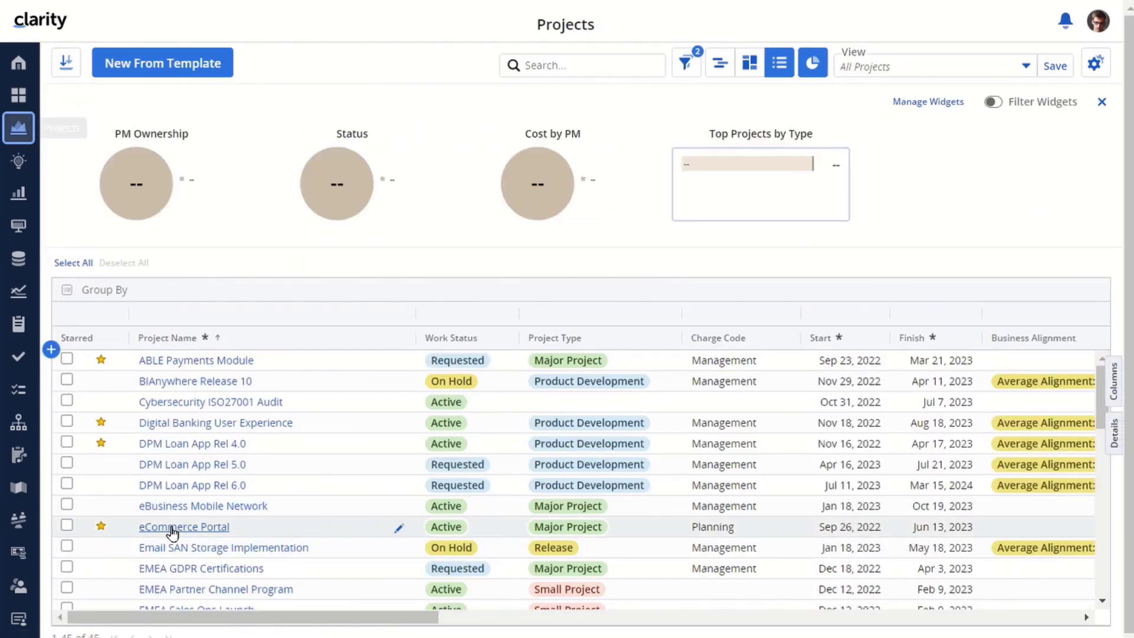
left_click(173, 527)
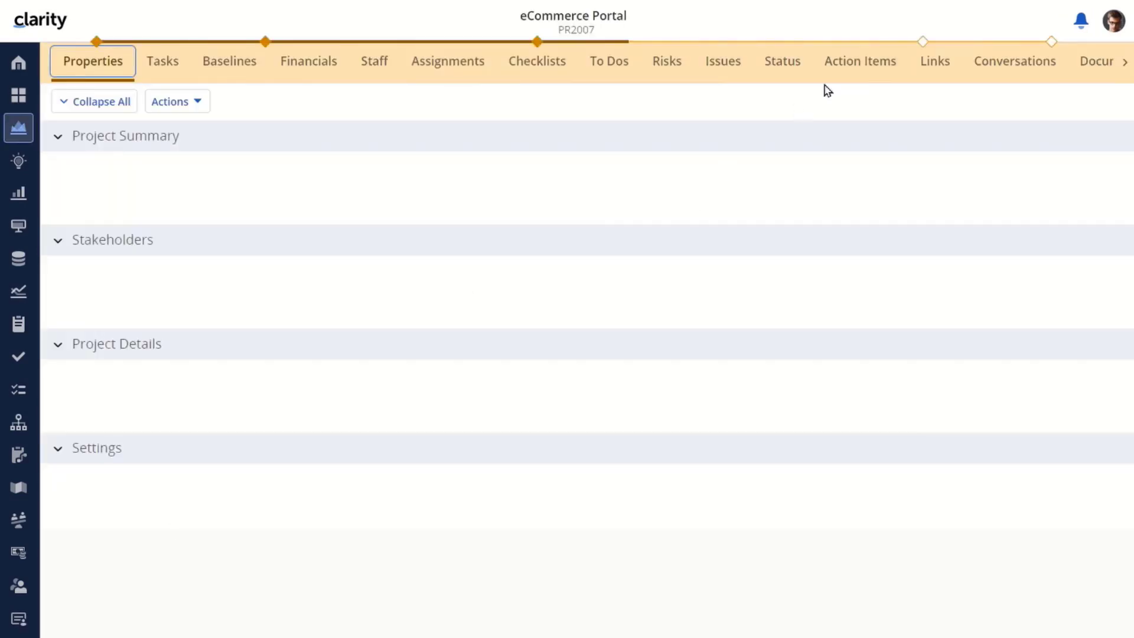
left_click(857, 59)
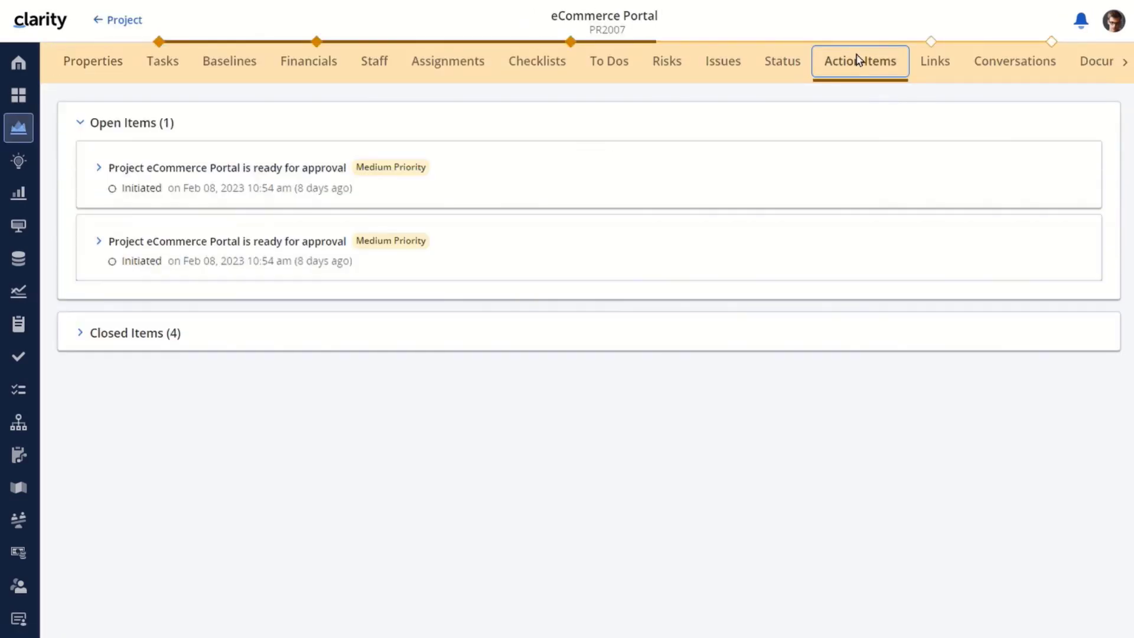
left_click(82, 333)
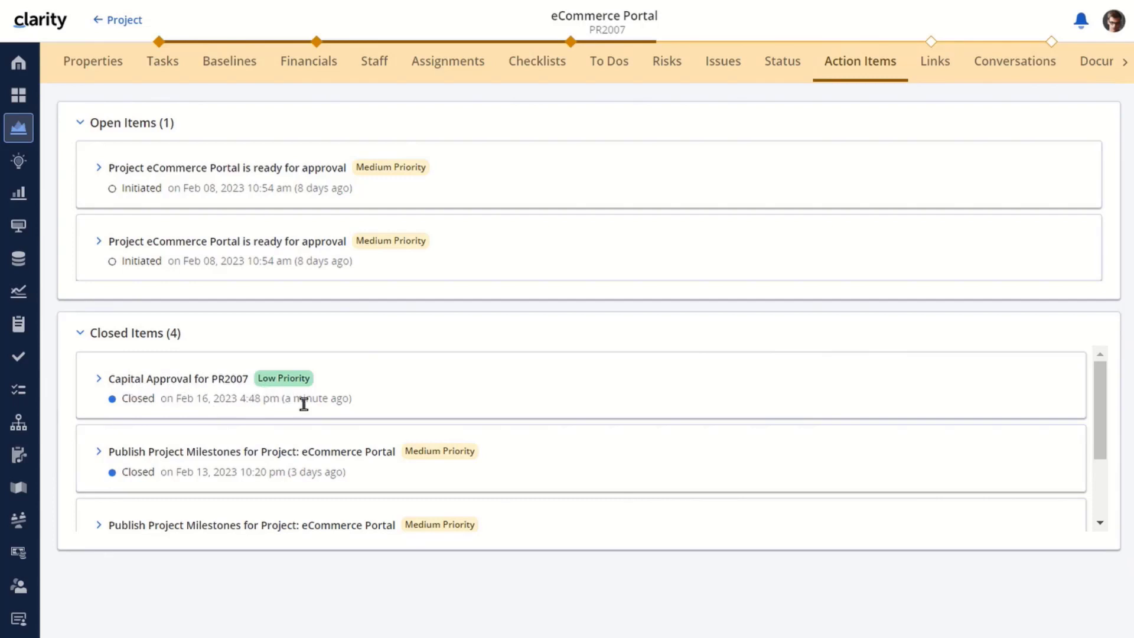
left_click(99, 380)
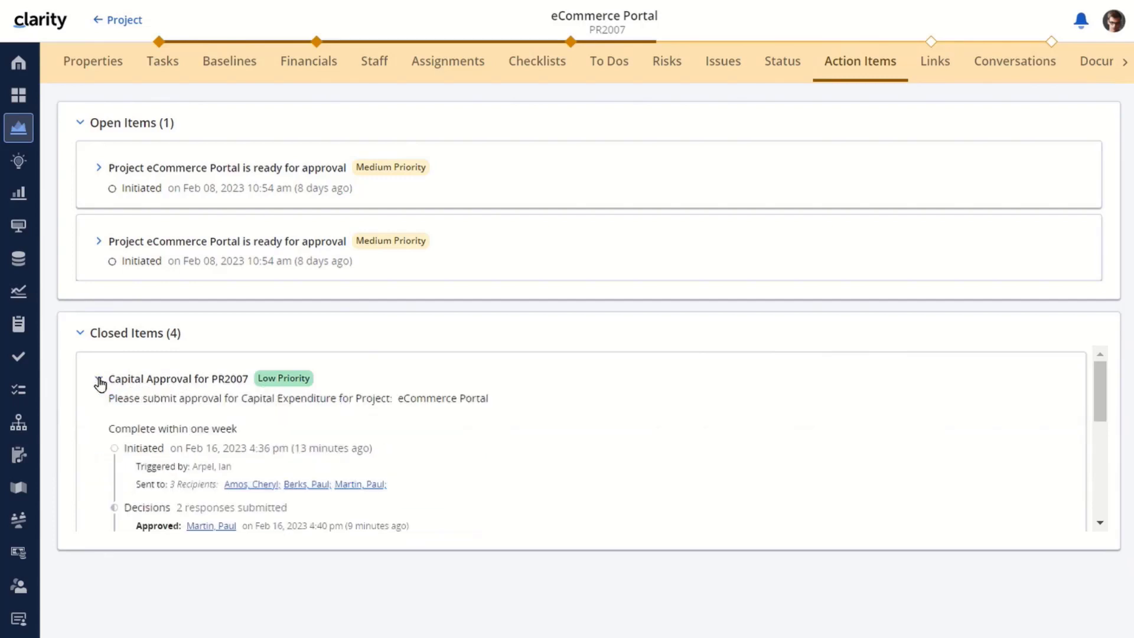
scroll(447, 490, "down", 2)
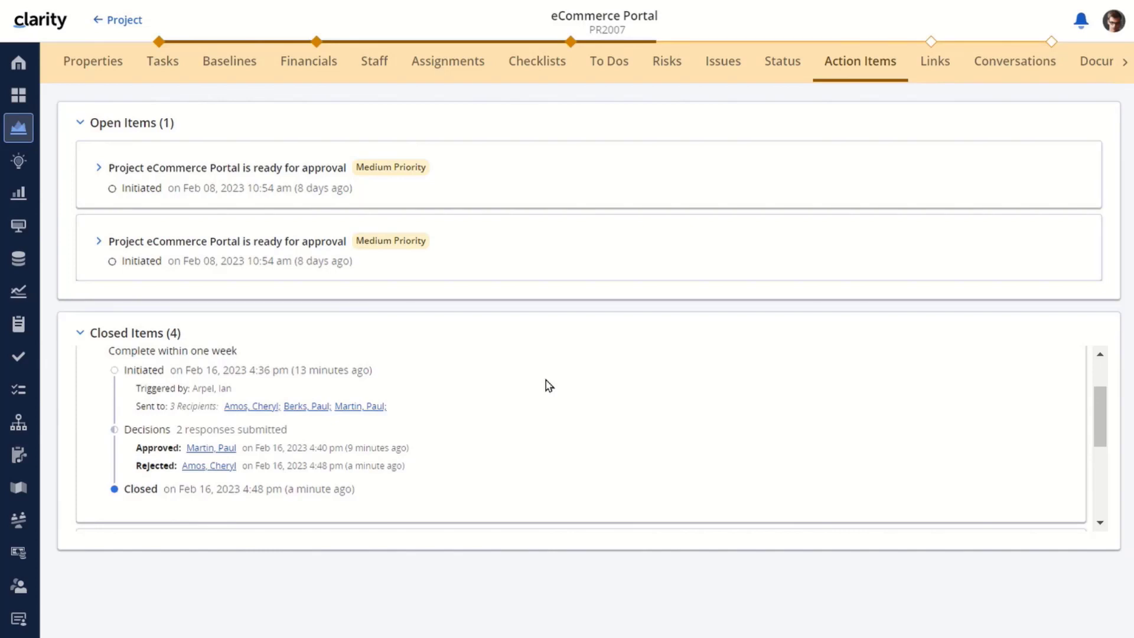
scroll(548, 386, "up", 2)
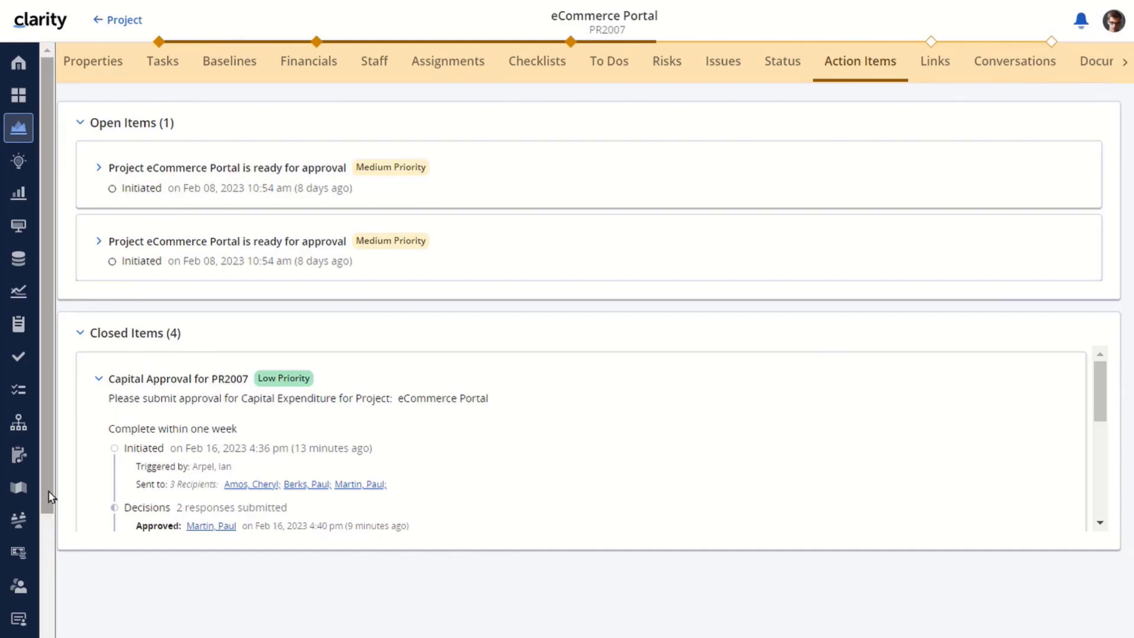
left_click_drag(50, 496, 50, 617)
left_click(20, 590)
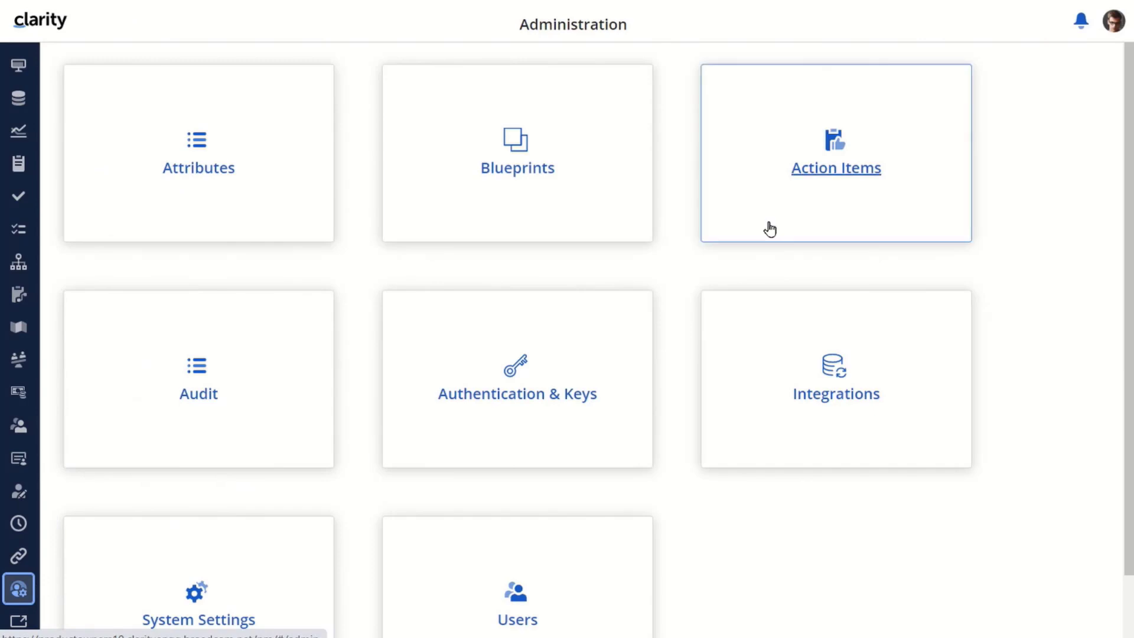
Delete the Capital Expenditure Approval row from Action Items, leaving five, then go back to Administration
left_click(834, 172)
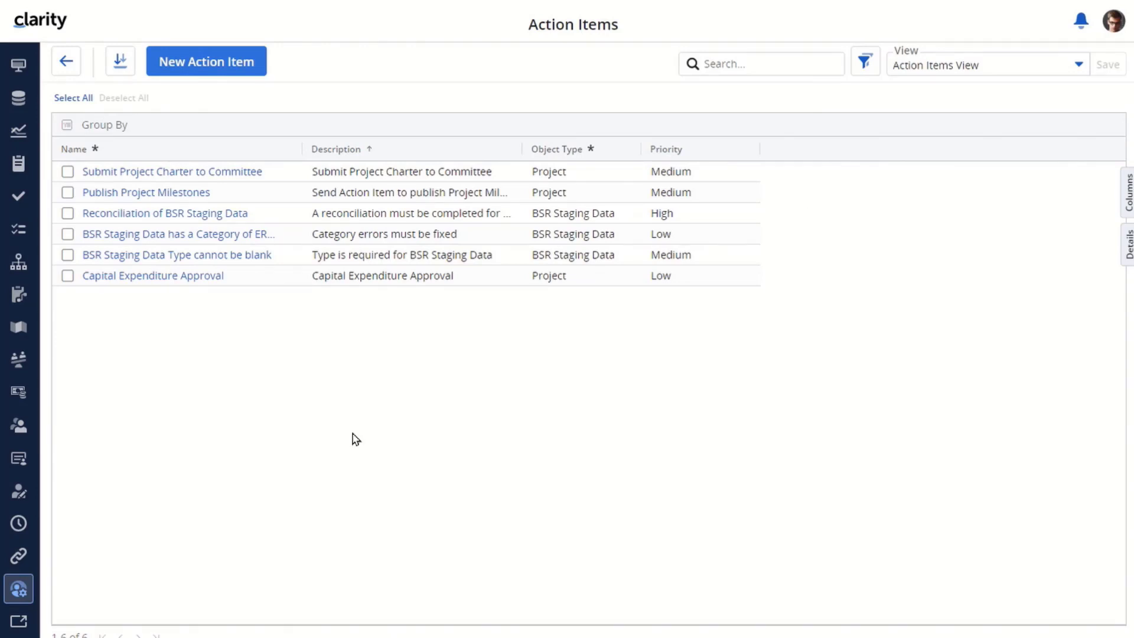
right_click(246, 277)
left_click(290, 334)
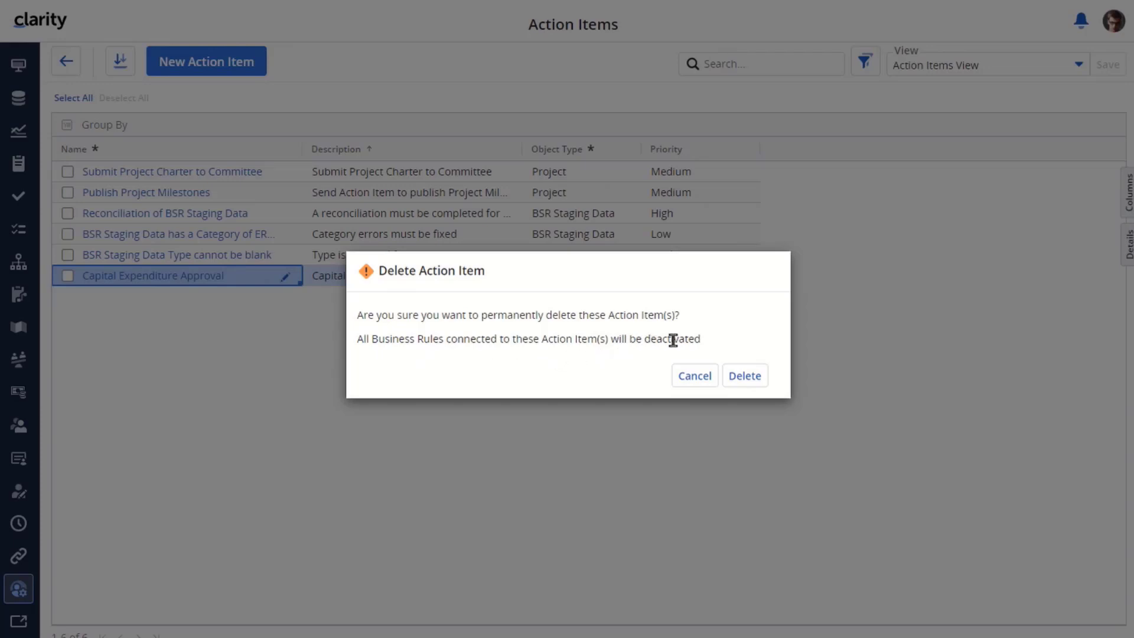
left_click(747, 376)
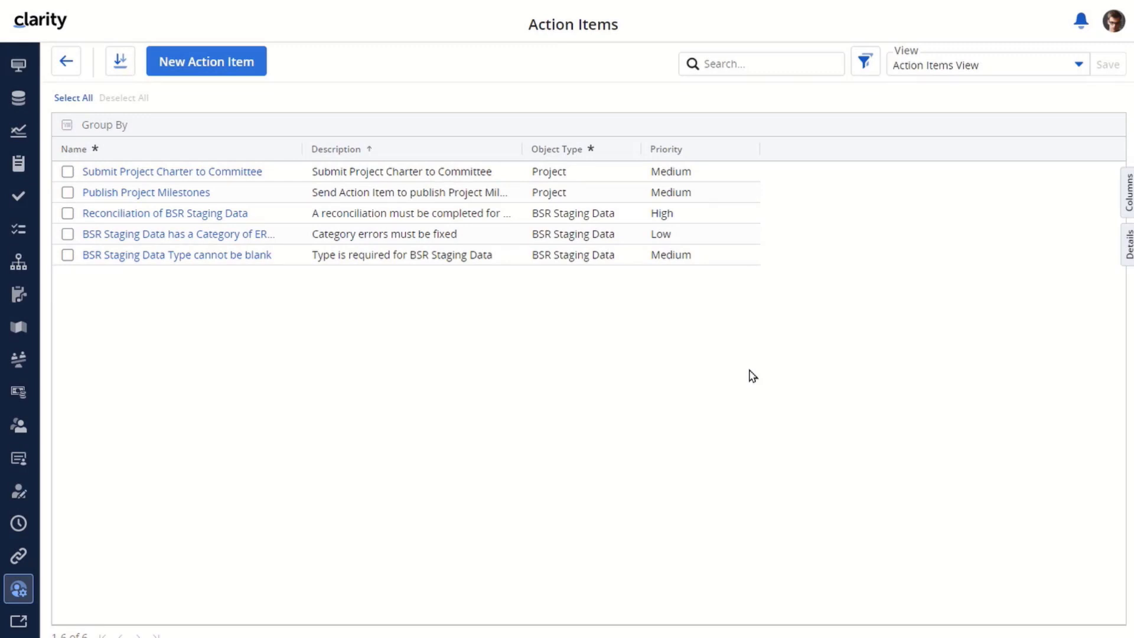
left_click(65, 63)
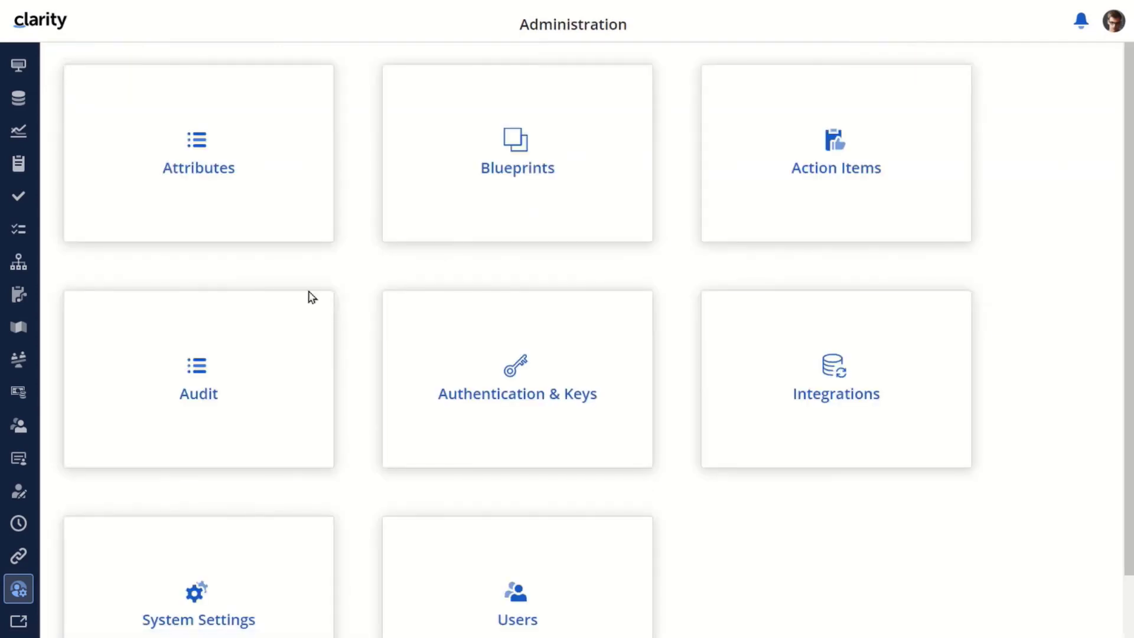
Open the Project - Major blueprint in edit mode and show its Rules
left_click(519, 171)
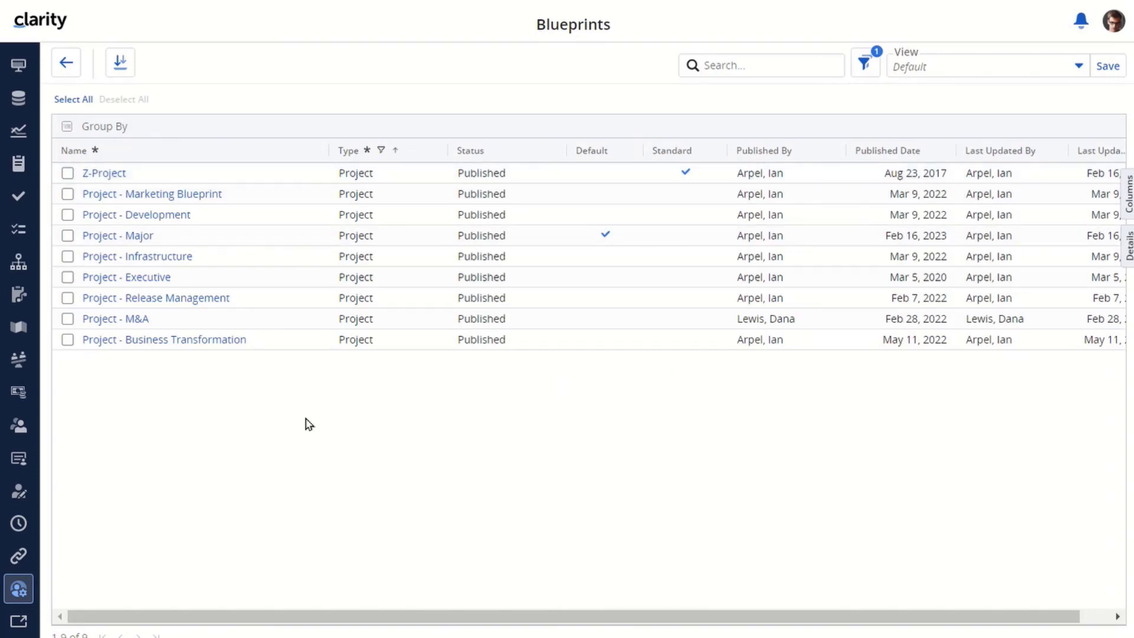
left_click(124, 240)
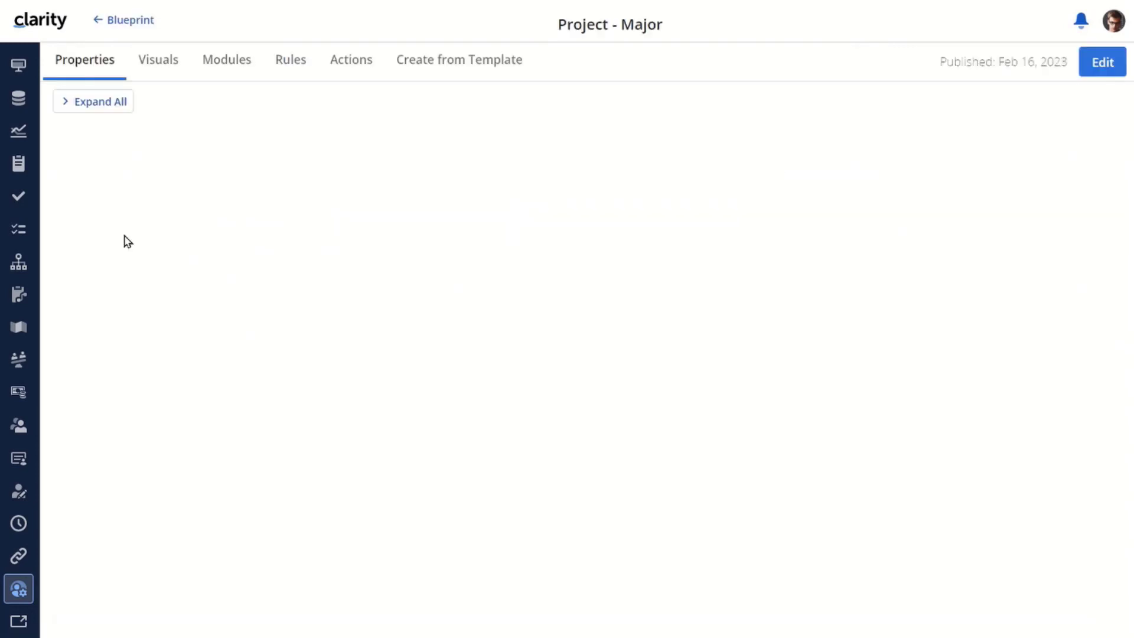
left_click(1102, 61)
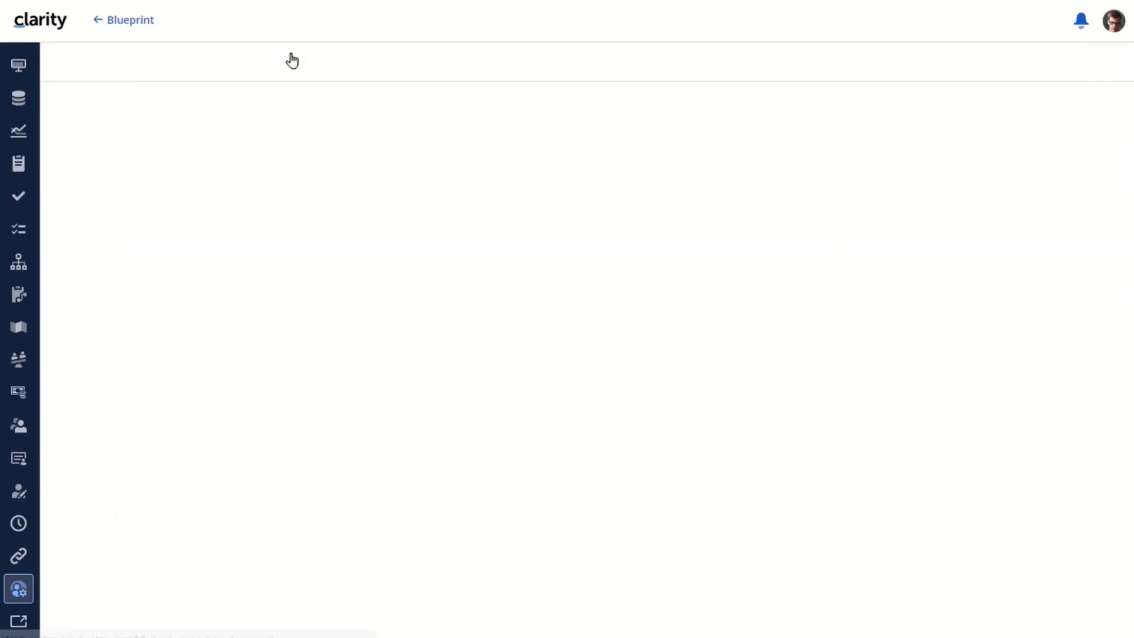
left_click(291, 60)
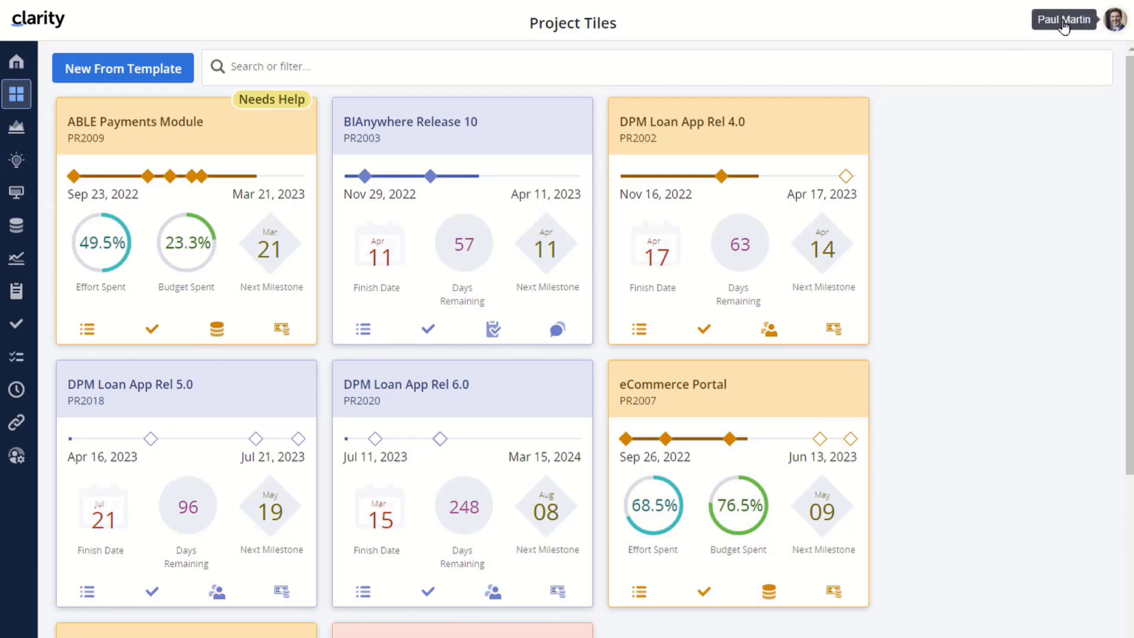
Find the Publish Project Milestones action item in My Workspace, open its eCommerce Portal project, then return
left_click(16, 295)
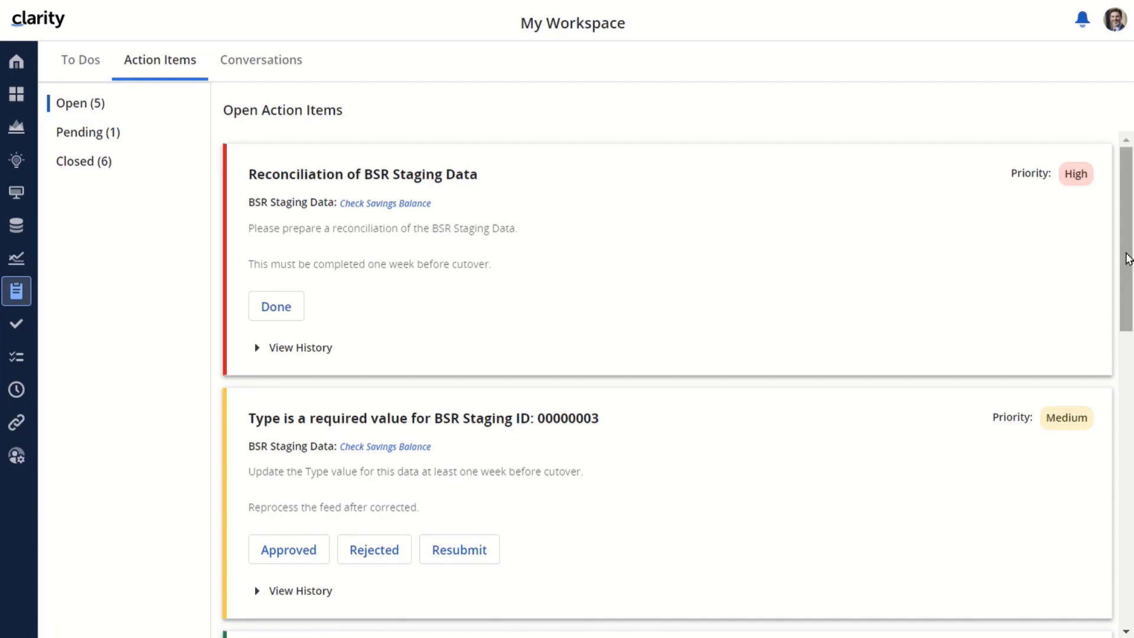
scroll(1125, 259, "down", 4)
left_click_drag(1124, 273, 1123, 426)
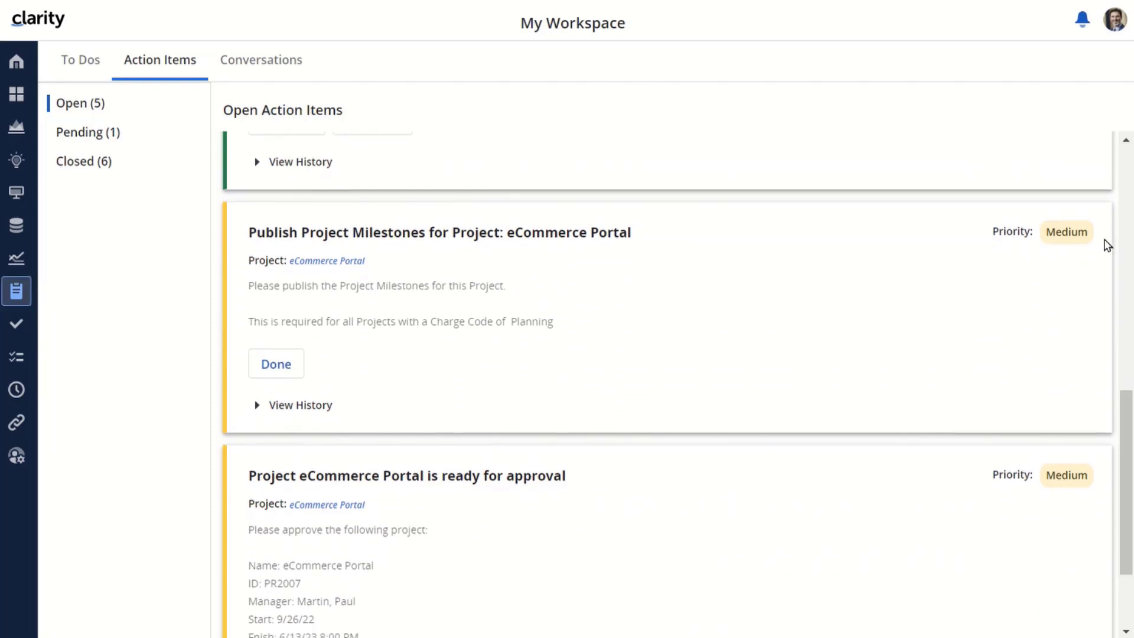
mouse_move(1124, 430)
left_mouse_down()
mouse_move(1127, 471)
mouse_move(1124, 411)
left_mouse_up()
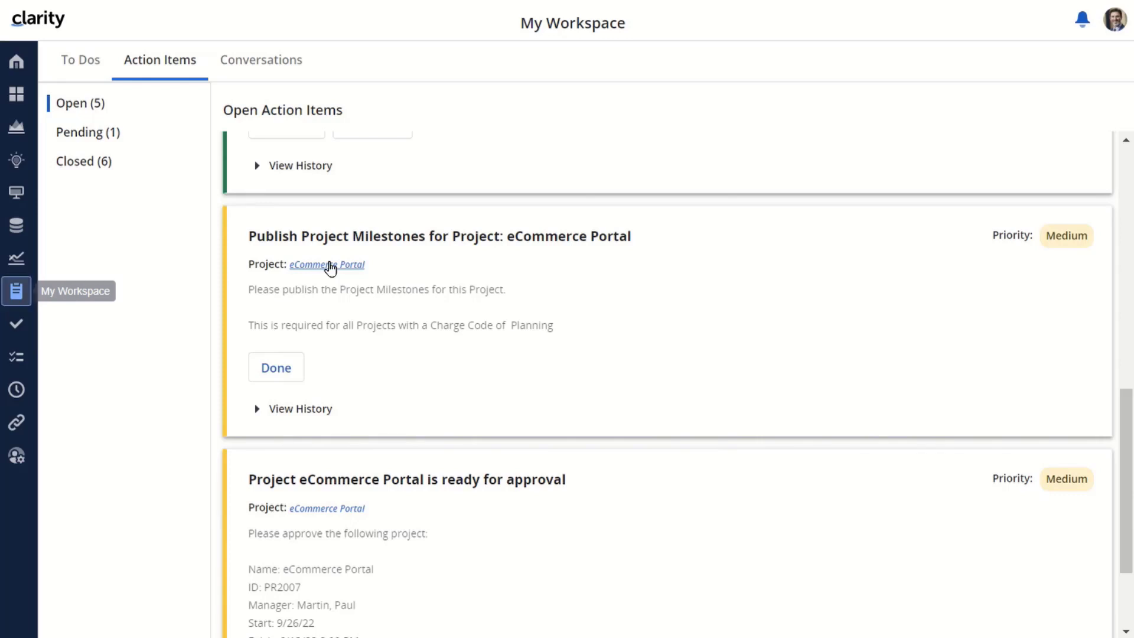
left_click(329, 265)
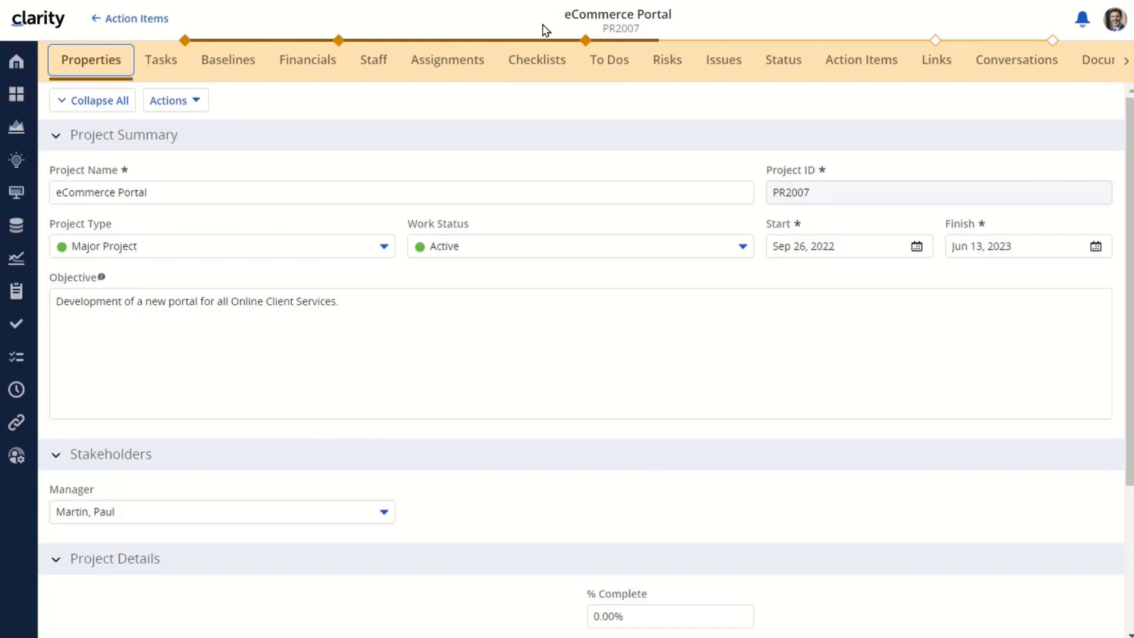
left_click(139, 20)
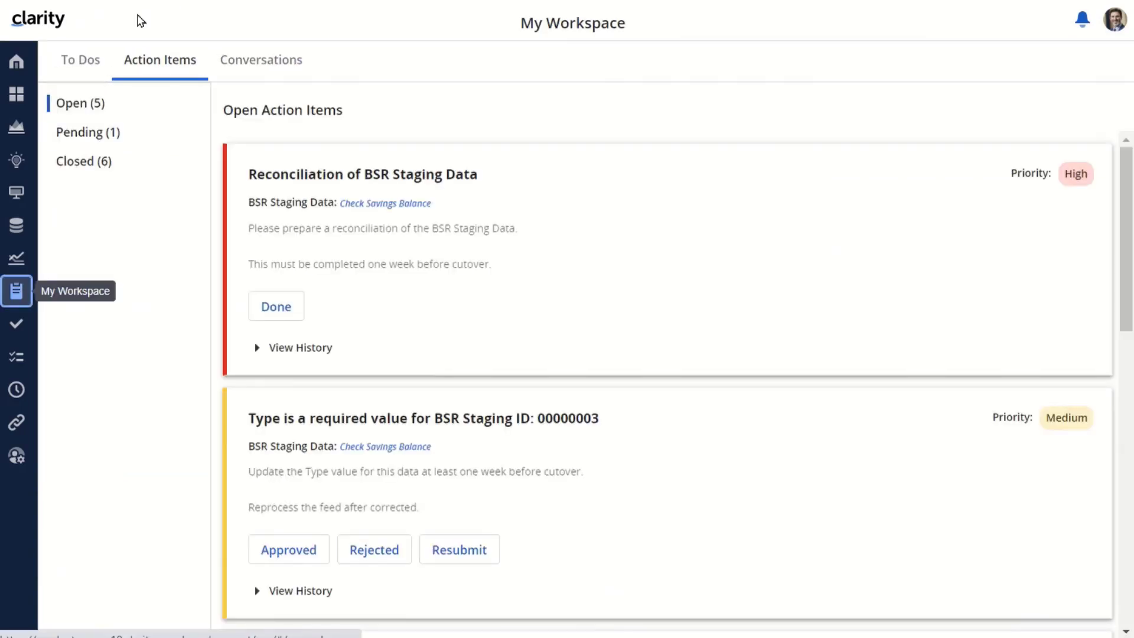
Expand View History on the Publish Project Milestones and eCommerce Portal approval cards
left_click_drag(1126, 196, 1128, 417)
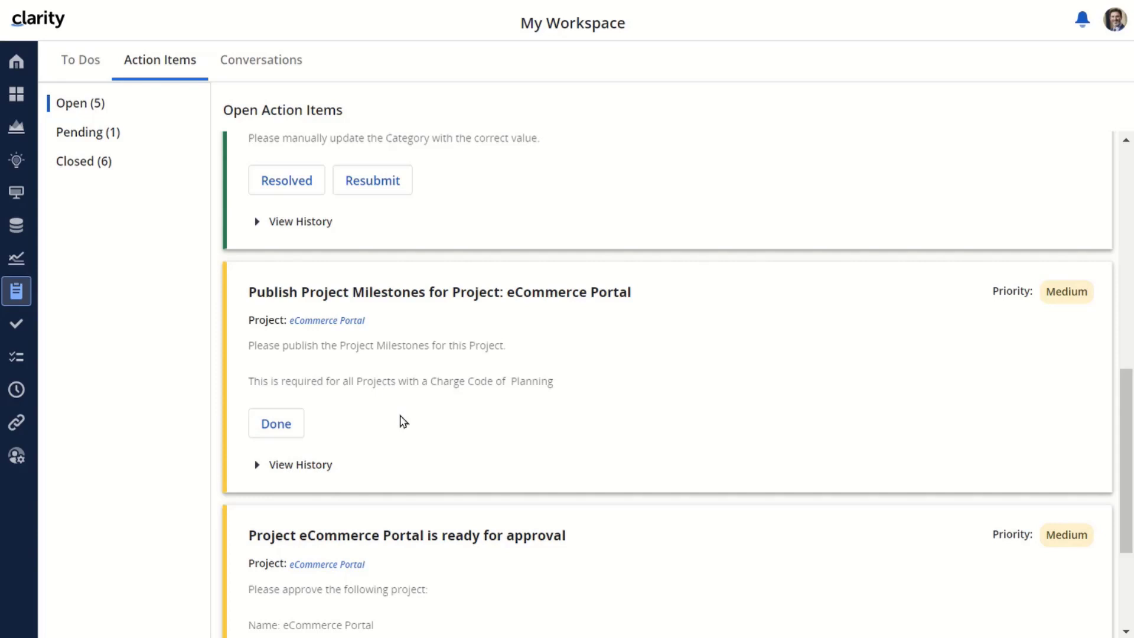
left_click(258, 466)
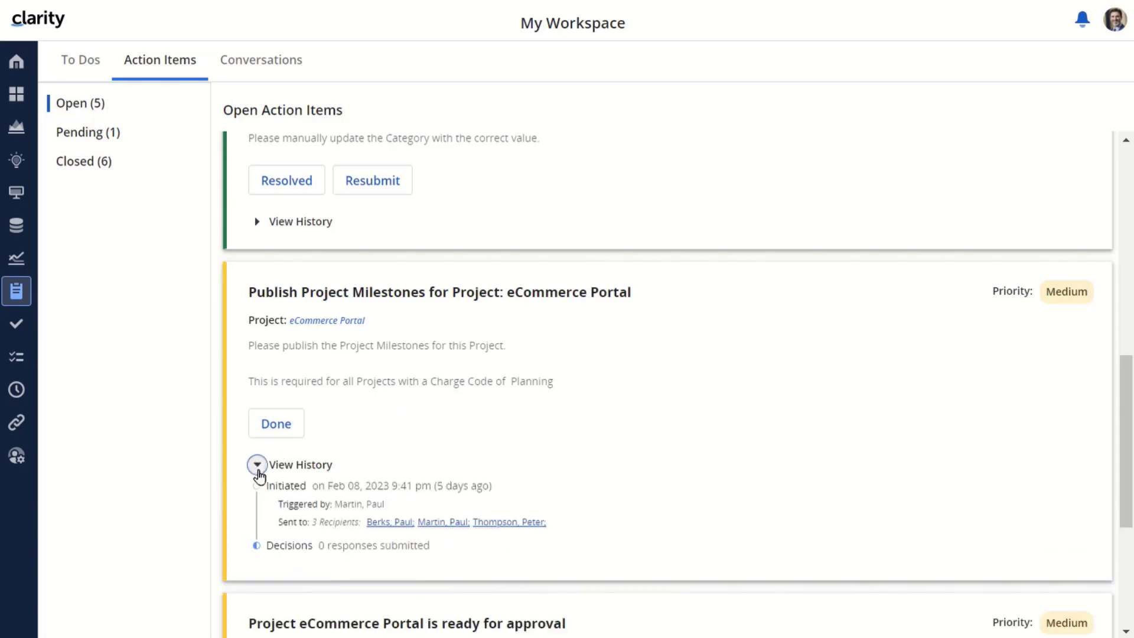
left_click_drag(1127, 392, 1127, 415)
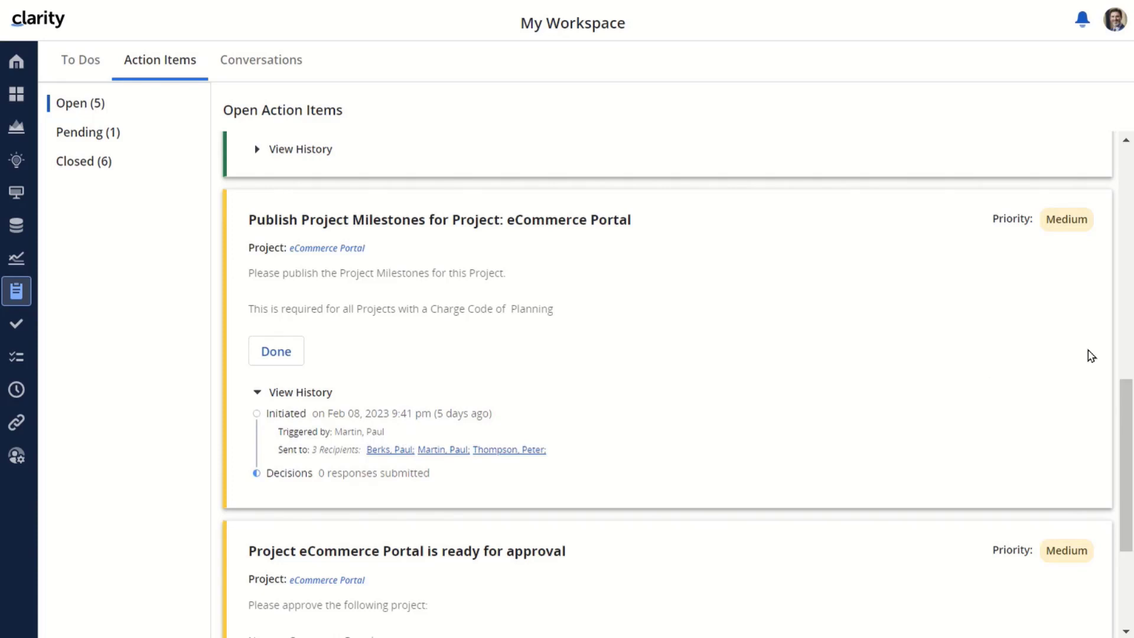
left_click_drag(1129, 401, 1127, 489)
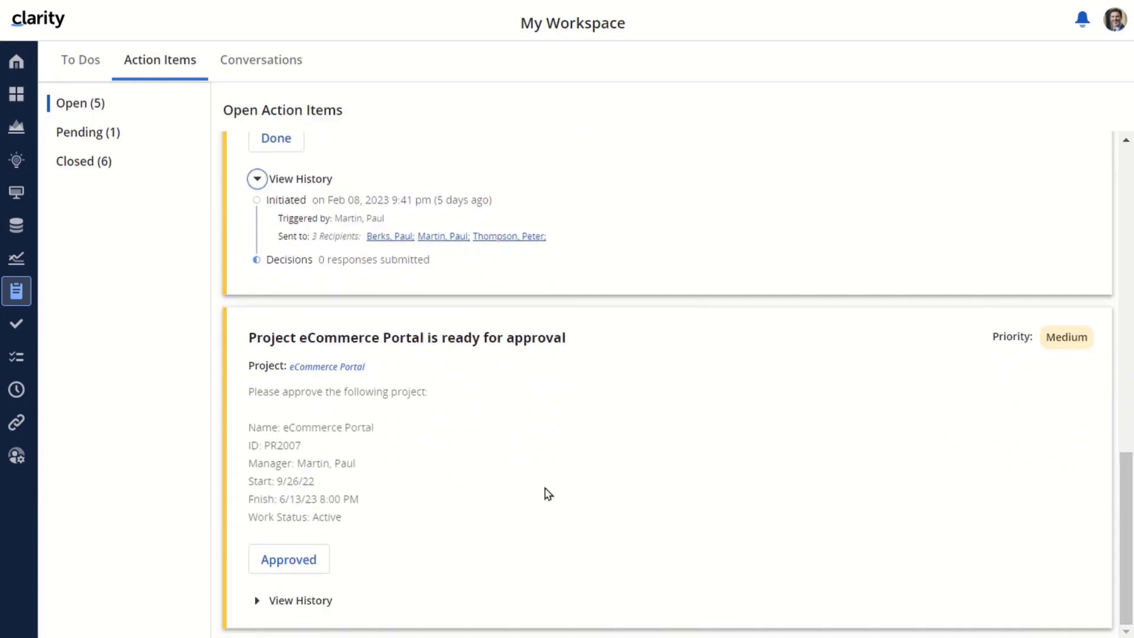
left_click(258, 601)
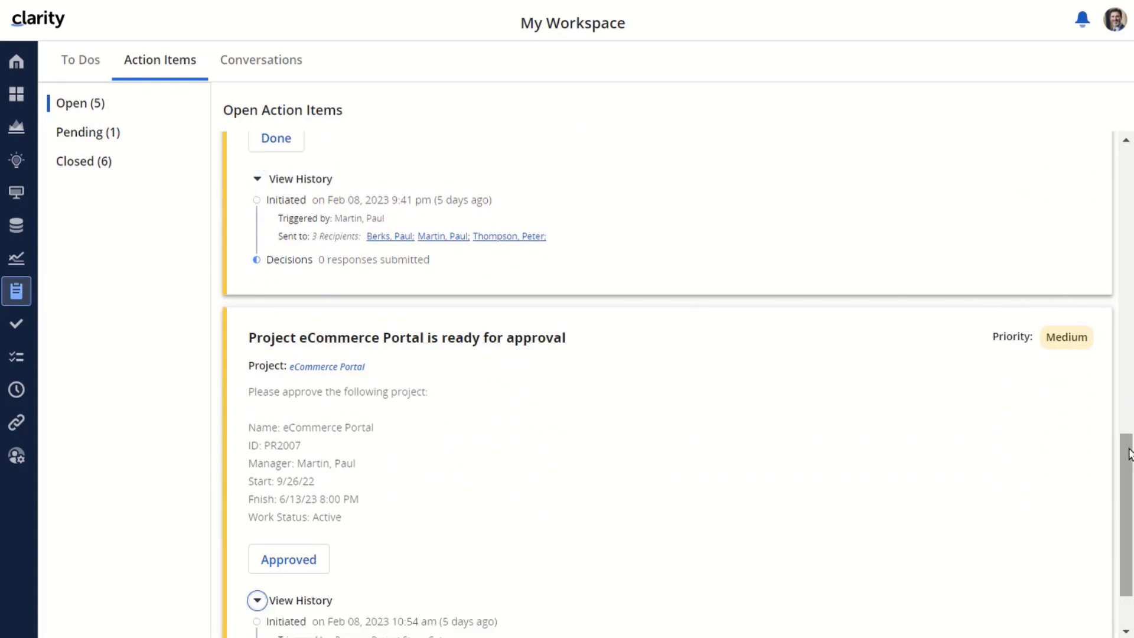
Filter My Workspace to Pending (1) action items
scroll(1129, 454, "down", 2)
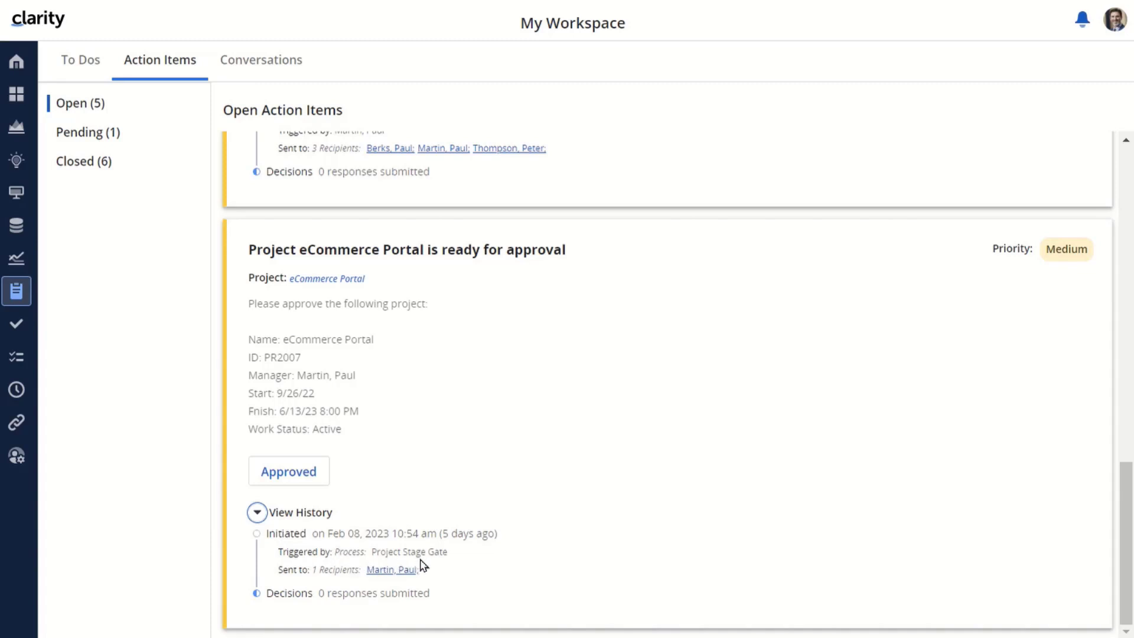
scroll(667, 384, "up", 2)
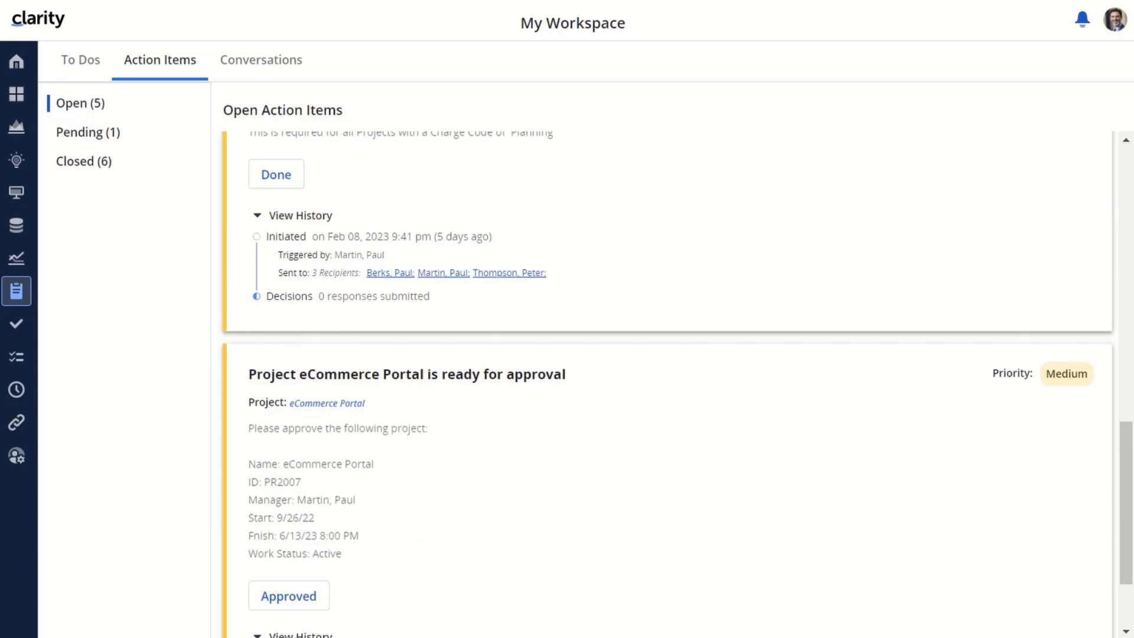
left_click(82, 135)
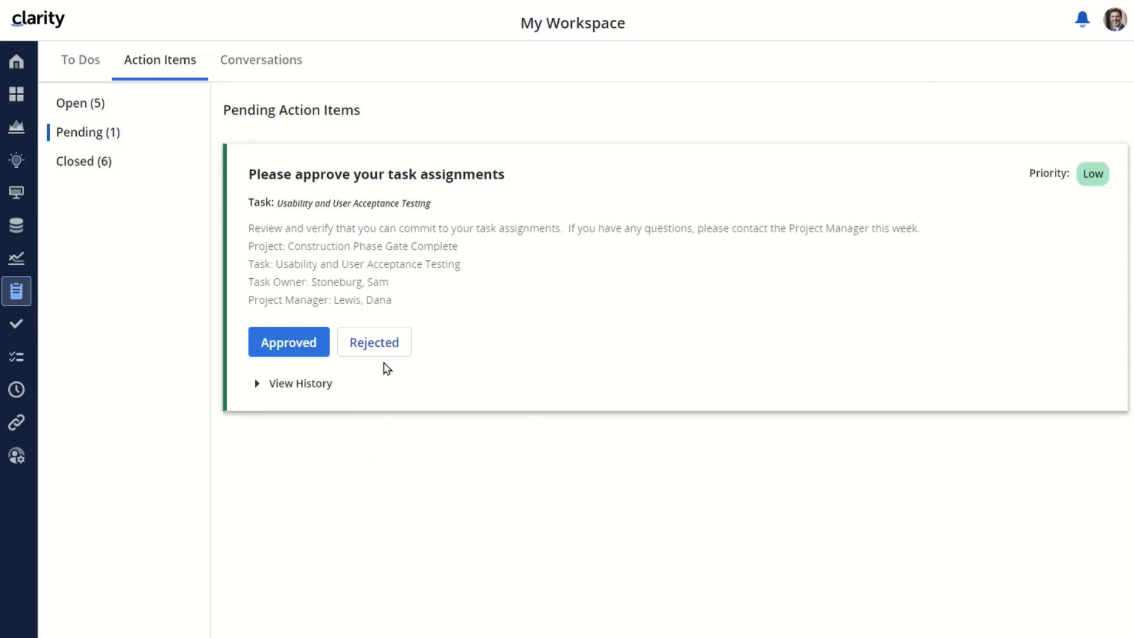
Check history of the pending task-assignment item and the closed BSR reconciliation item, then return to Open (5)
left_click(256, 387)
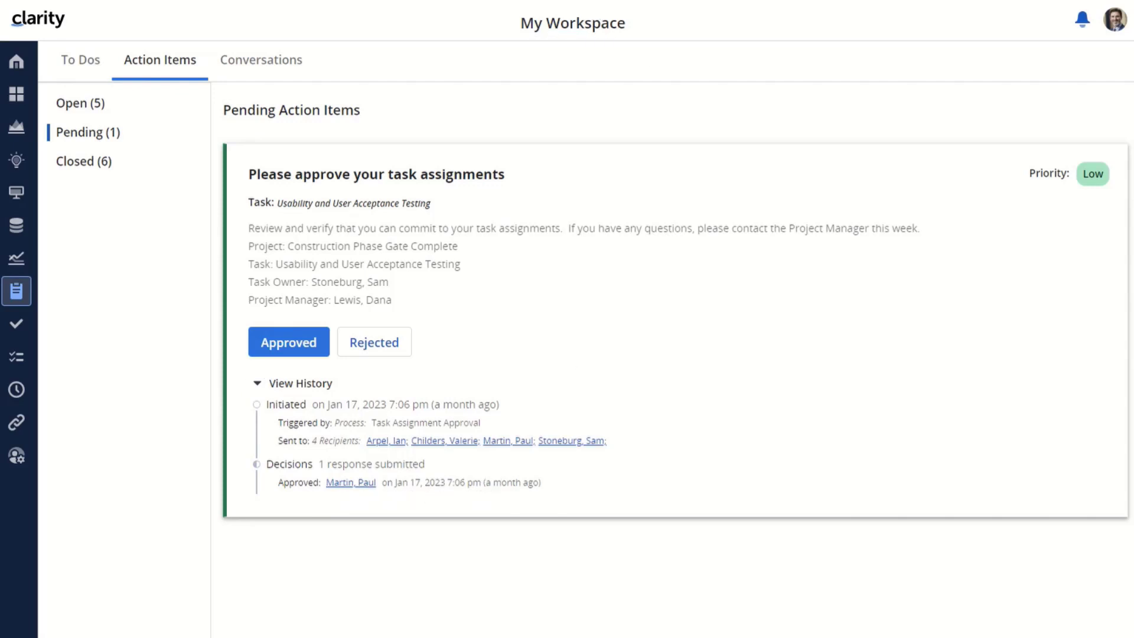
left_click(83, 165)
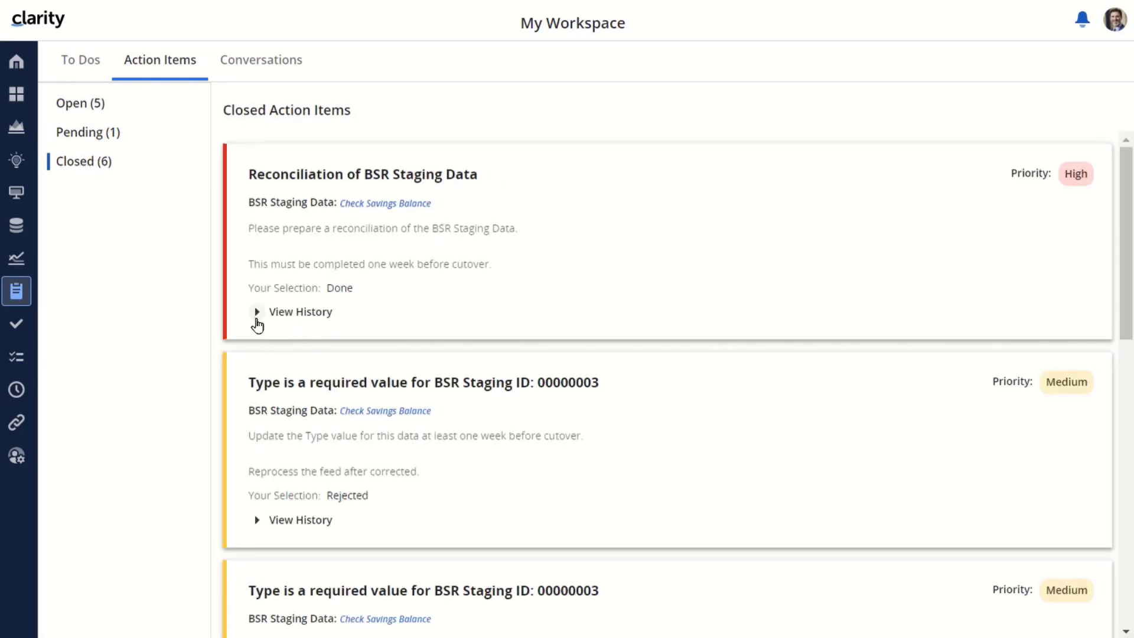
left_click(257, 313)
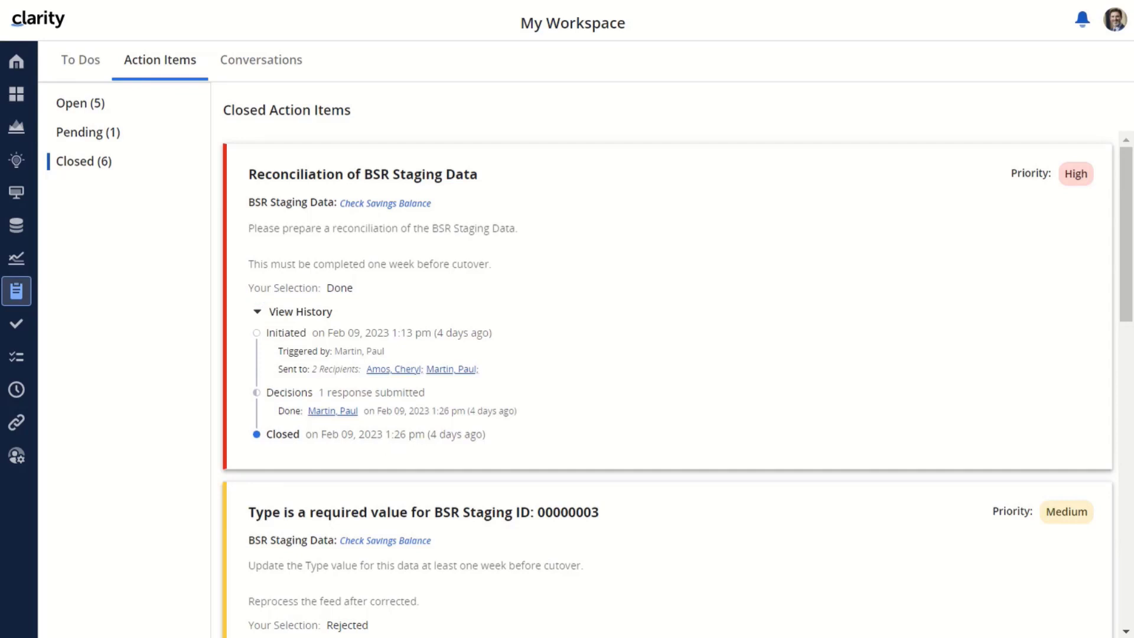
left_click(79, 104)
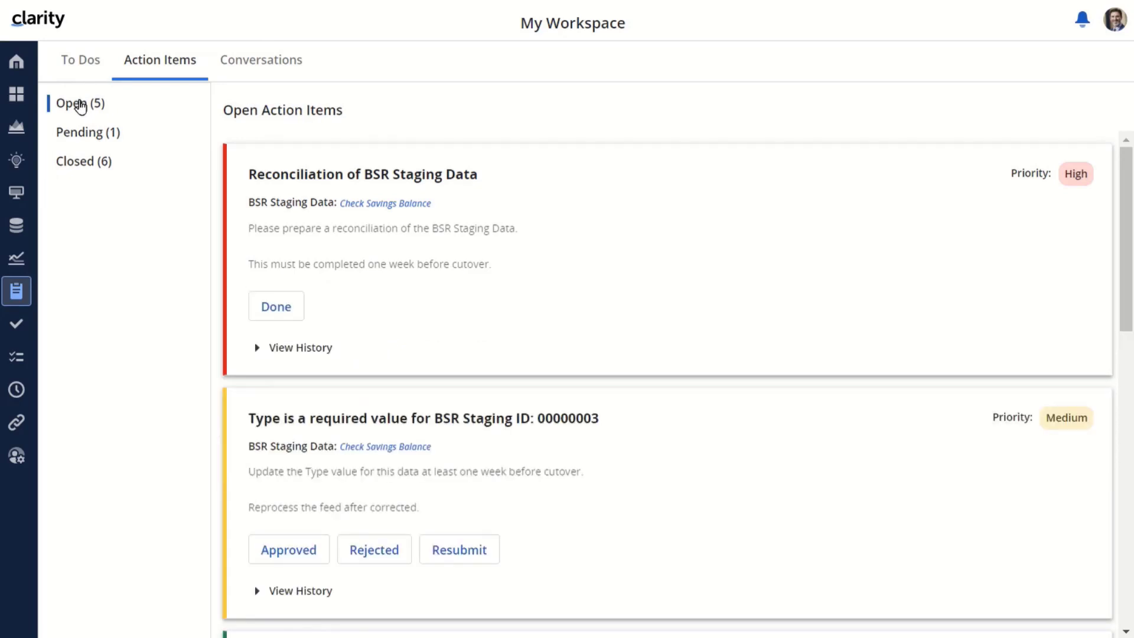
Mark eCommerce Portal's Publish Project Milestones done and view its history under Closed (7)
scroll(1126, 176, "down", 7)
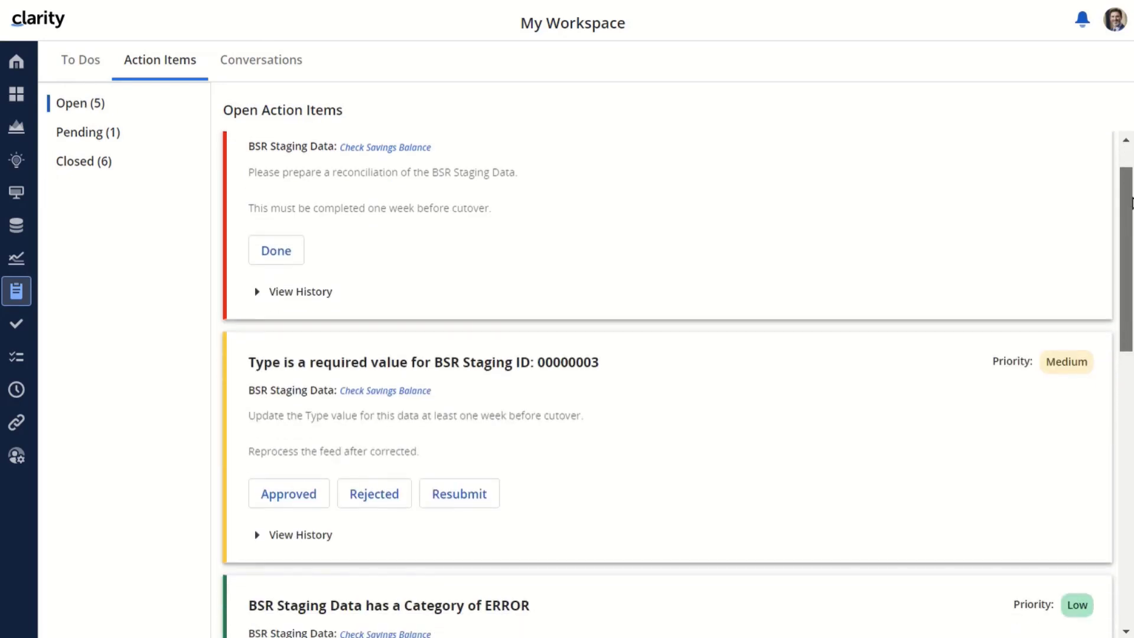
scroll(667, 384, "down", 4)
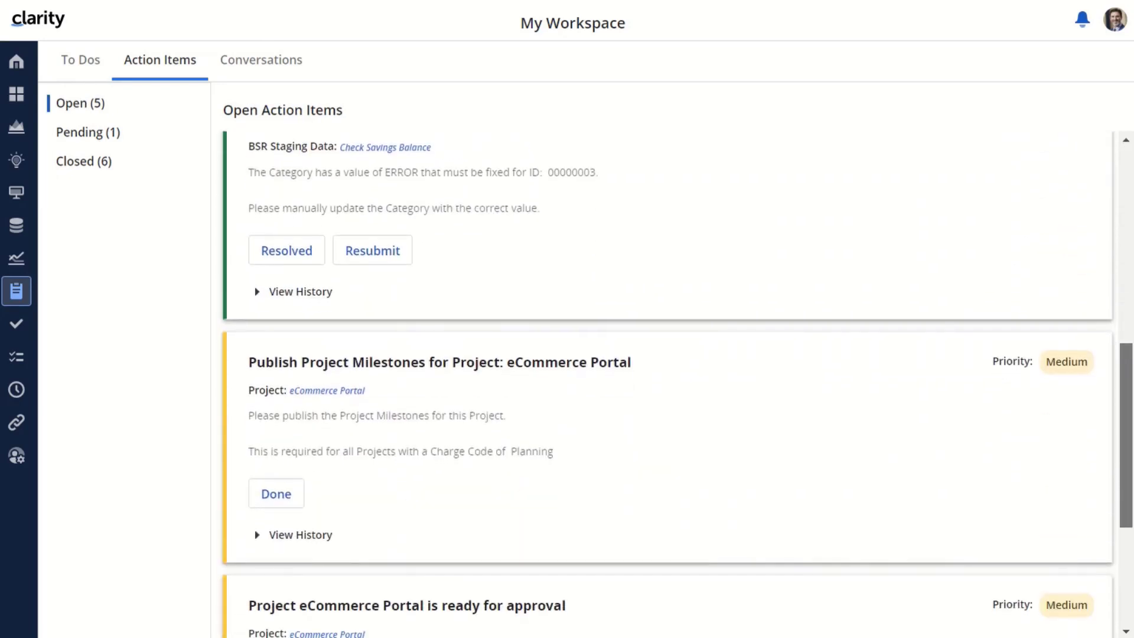
scroll(693, 458, "up", 1)
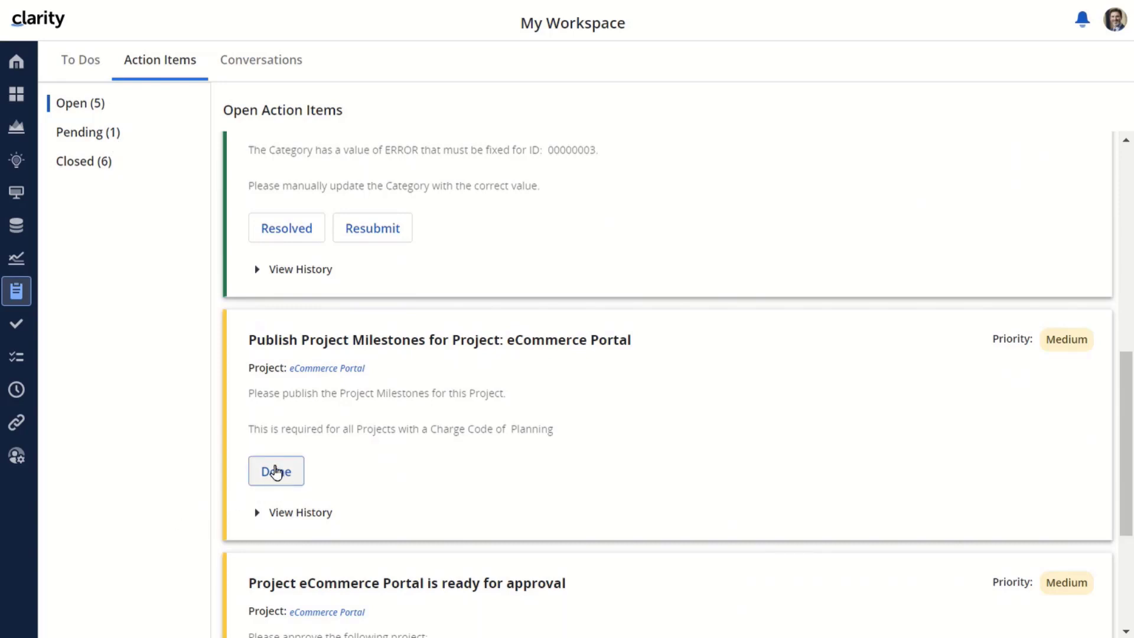
left_click(276, 472)
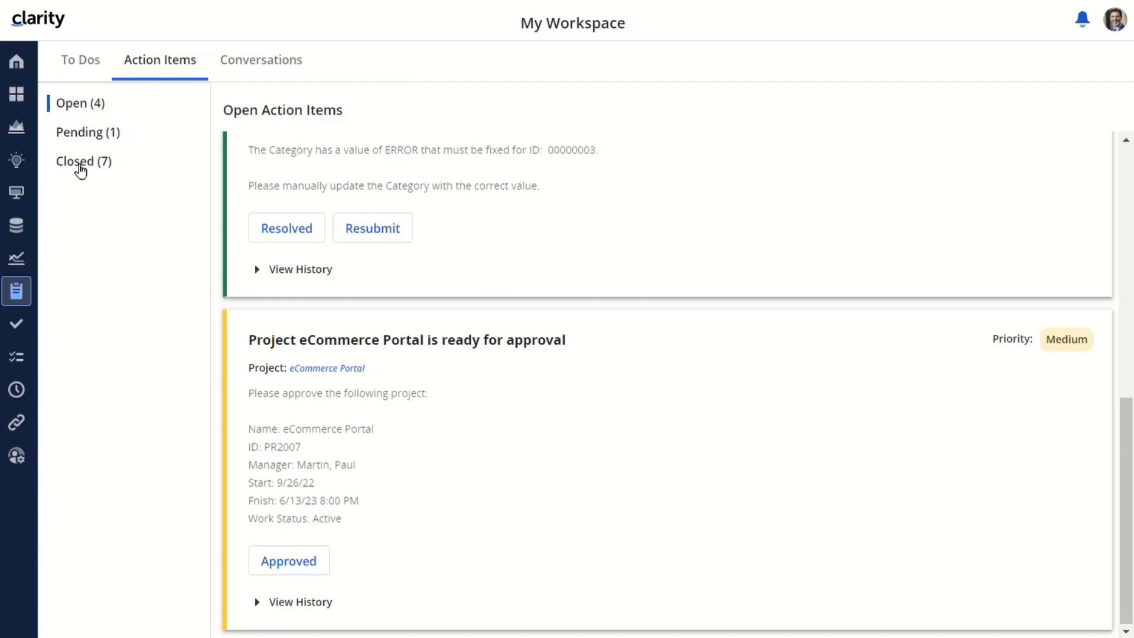
left_click(81, 171)
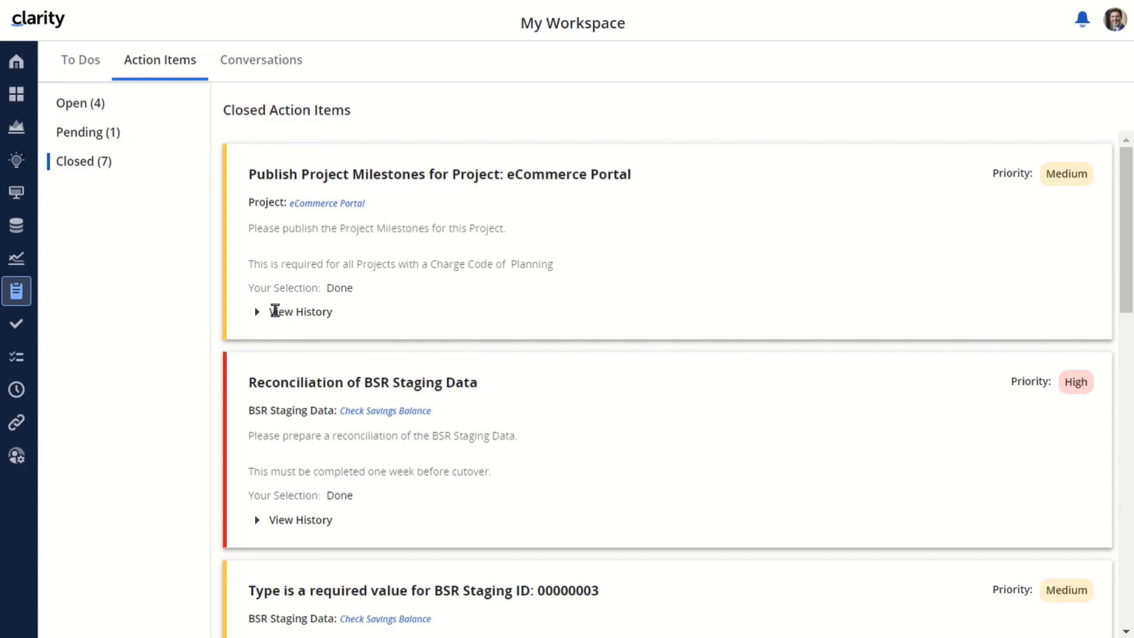
left_click(258, 313)
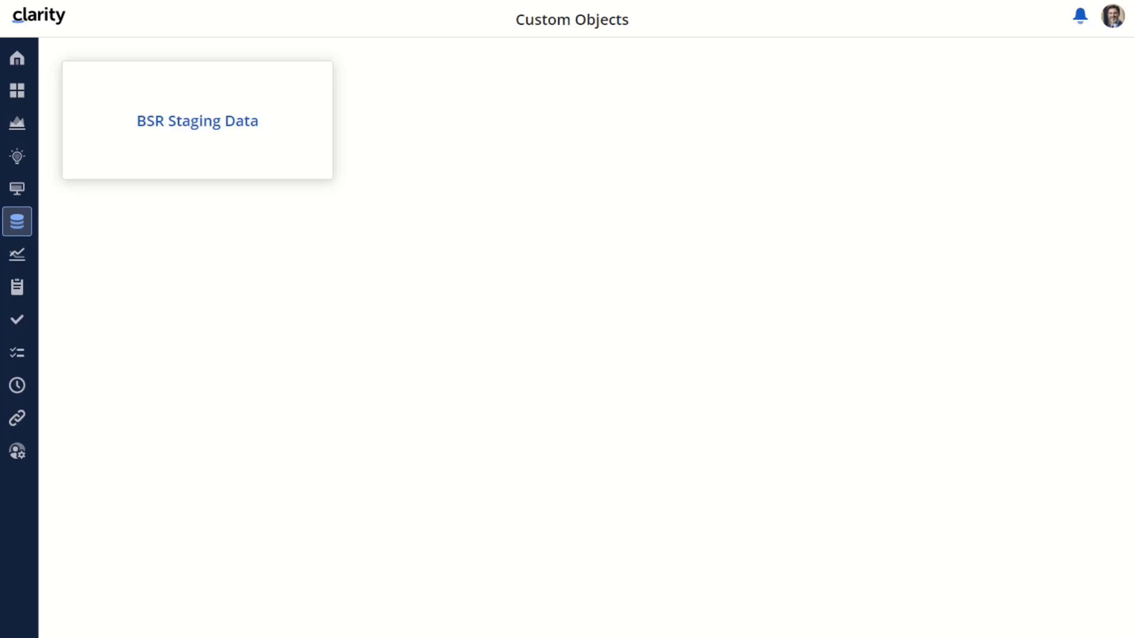
Open BSR Staging Data record Check Savings Balance (ID 00000003) and show its Action Items
left_click(208, 119)
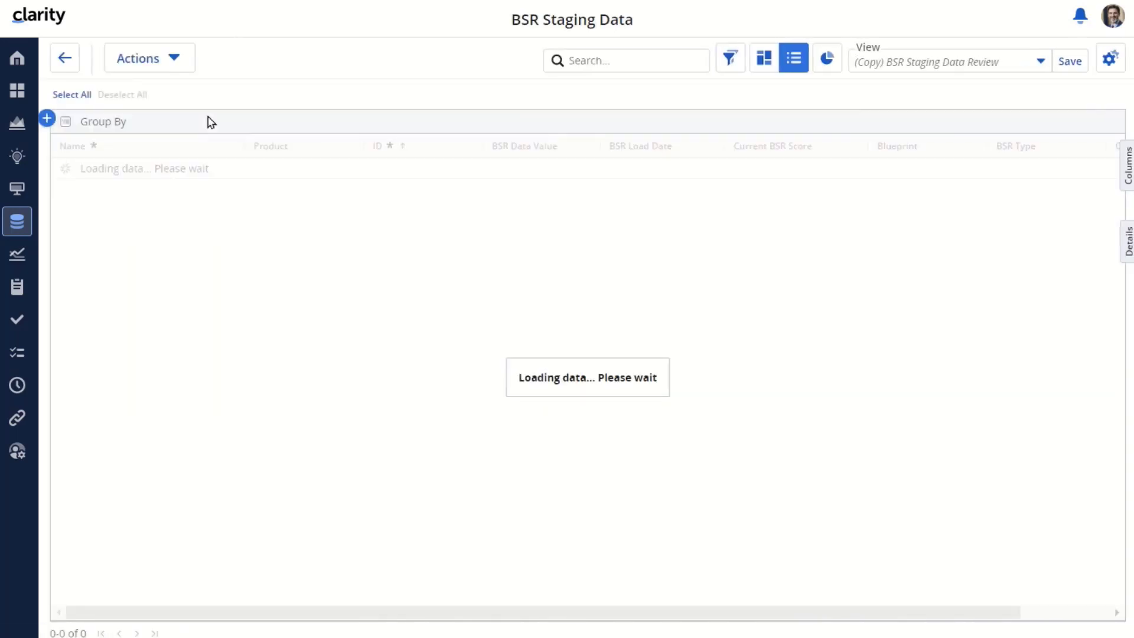
left_click(131, 170)
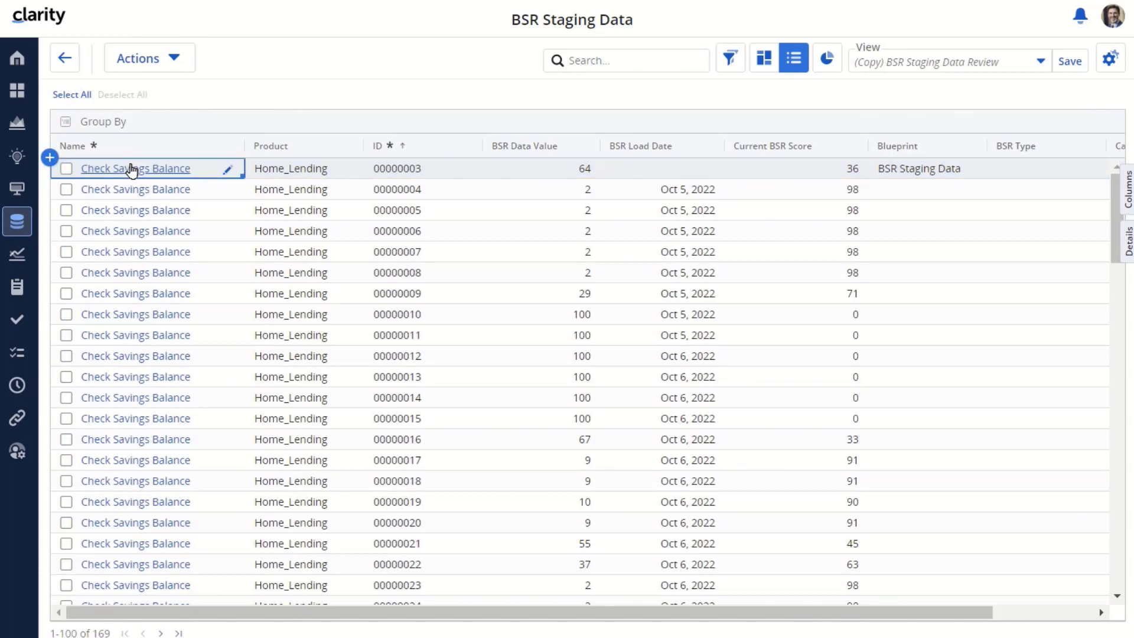
left_click(131, 169)
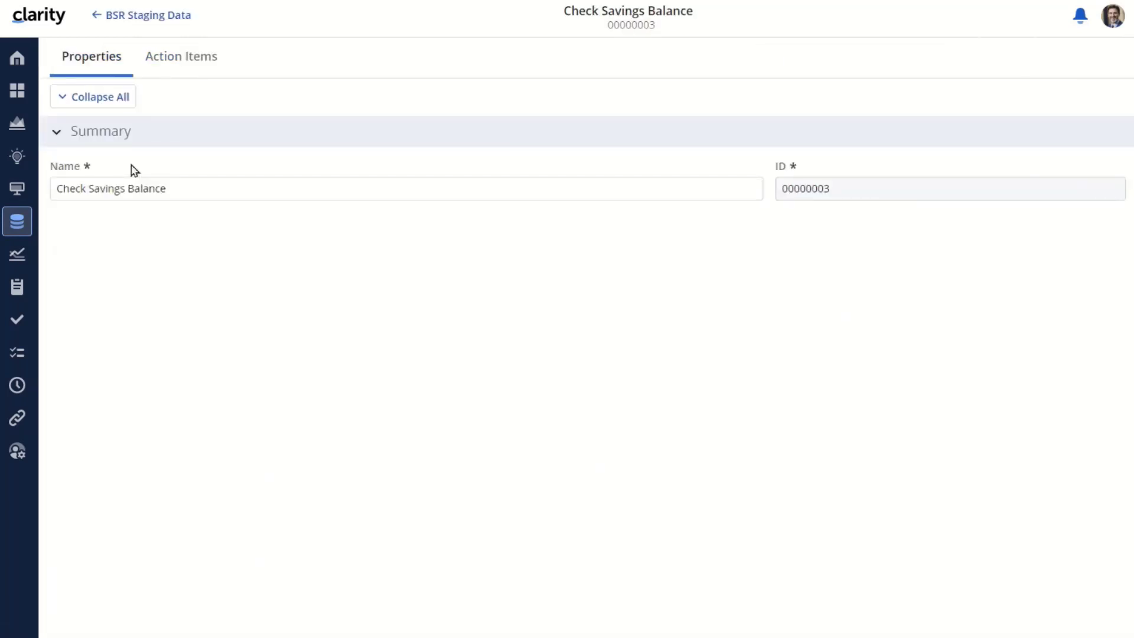
left_click(180, 59)
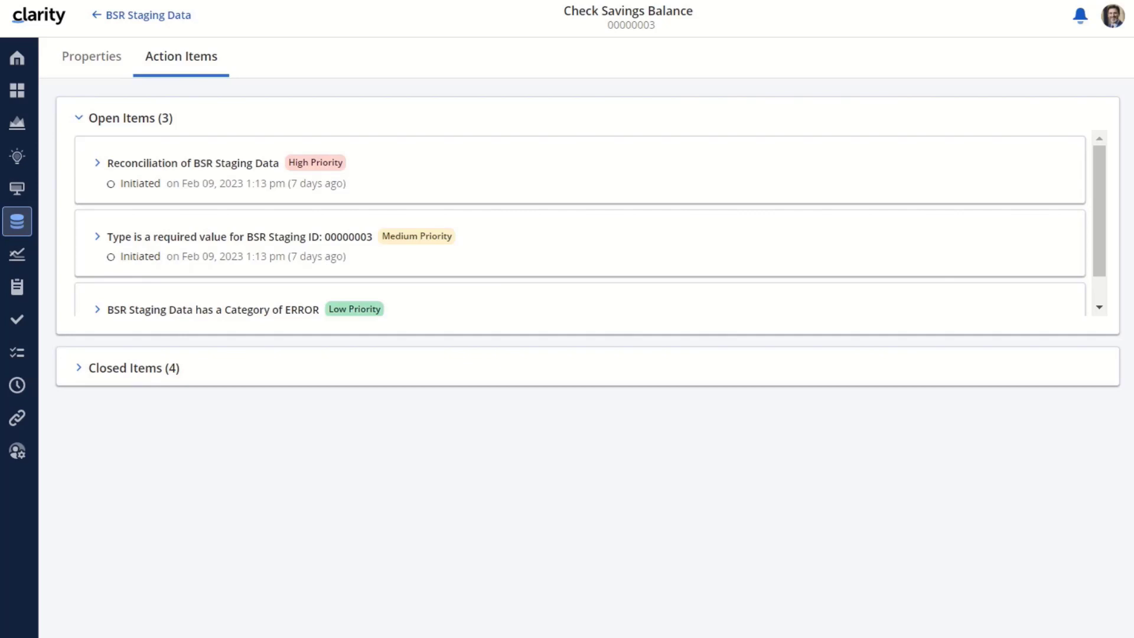
Expand the open Reconciliation of BSR Staging Data item's details, then show the closed items
left_click(97, 163)
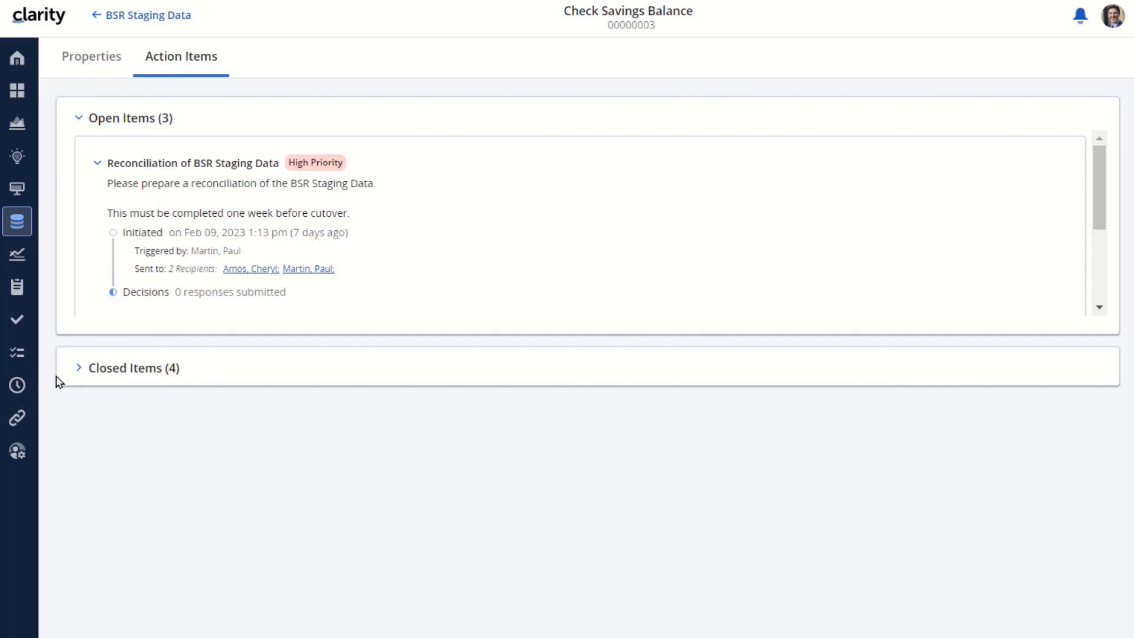
left_click(80, 369)
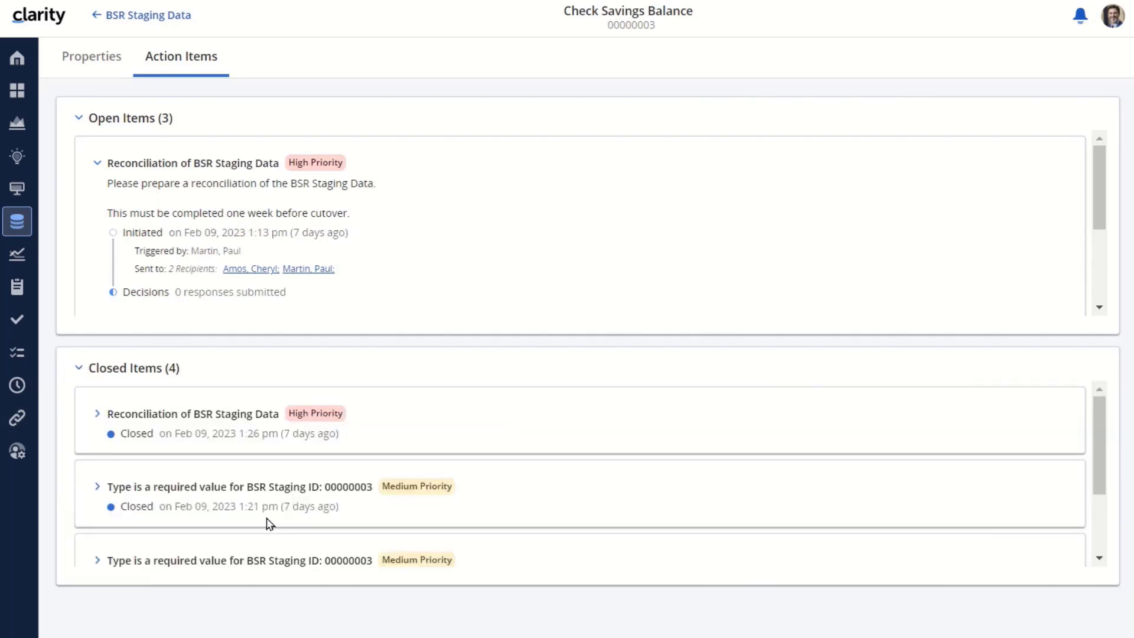
Expand the closed 'Type is a required value' item and scroll through its history
left_click(98, 487)
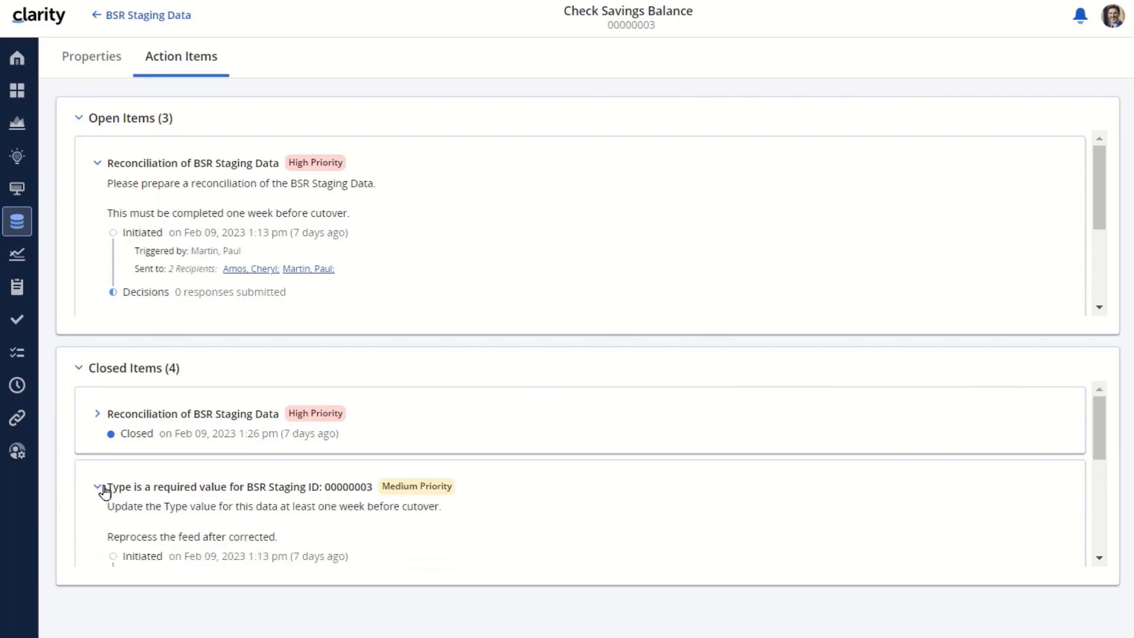
scroll(402, 499, "down", 1)
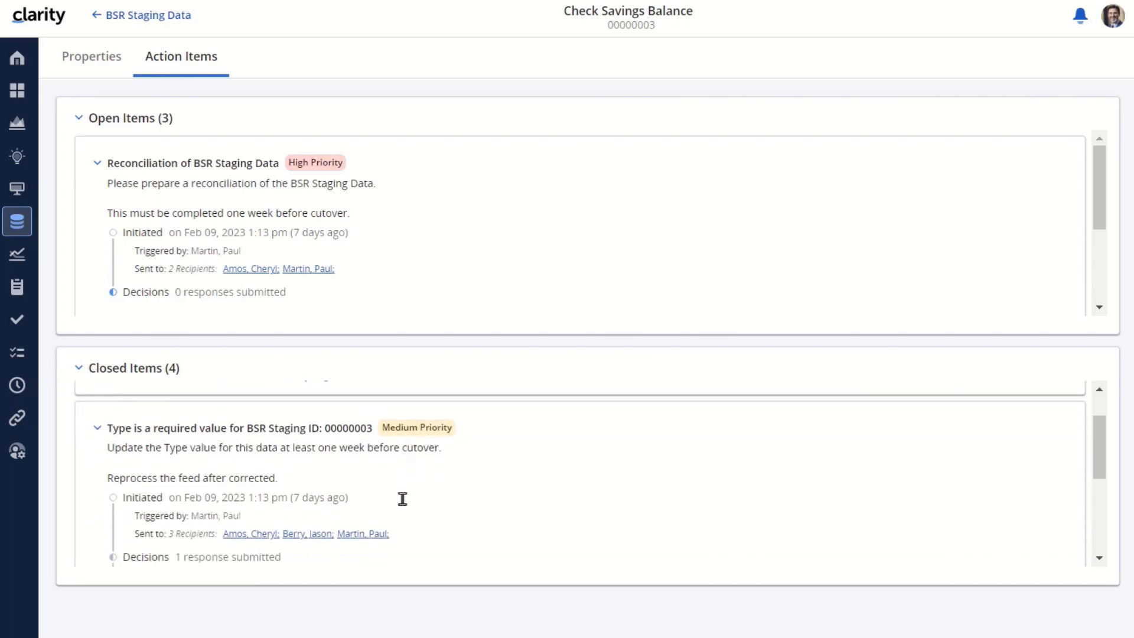
scroll(405, 504, "down", 1)
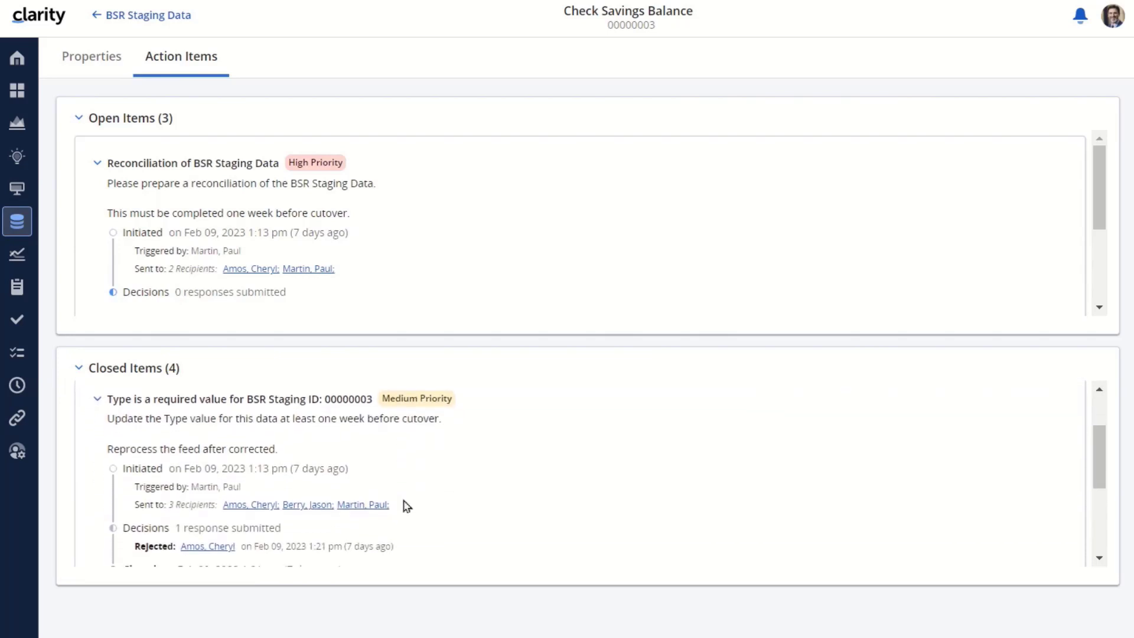
scroll(405, 504, "down", 1)
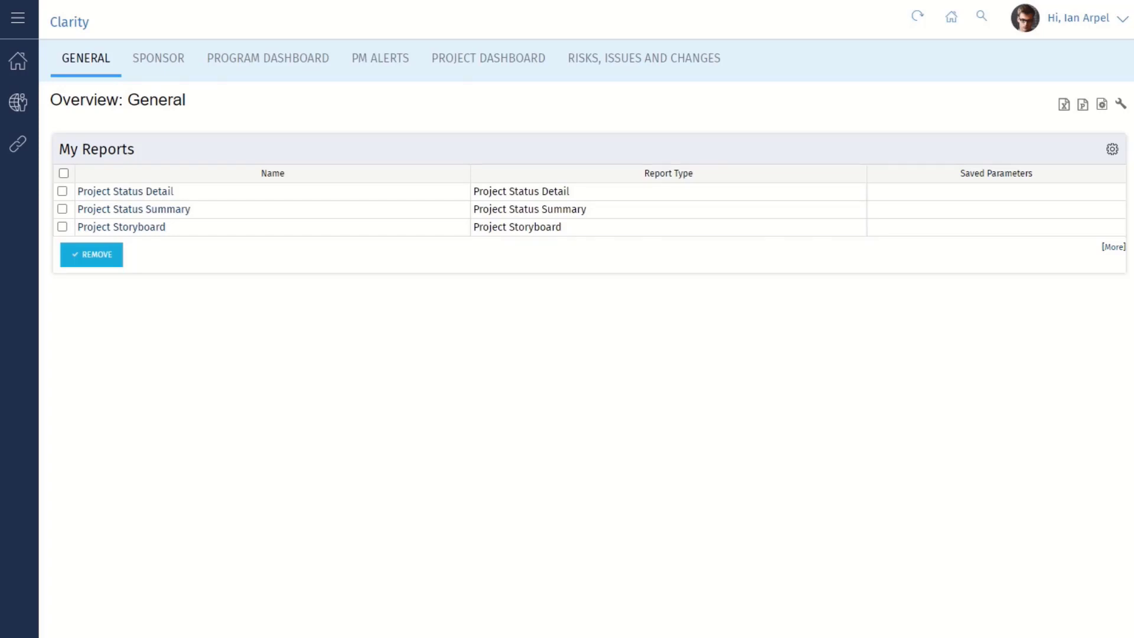
Choose General Settings > Mail Service (Beta) from the Administration menu
mouse_move(17, 99)
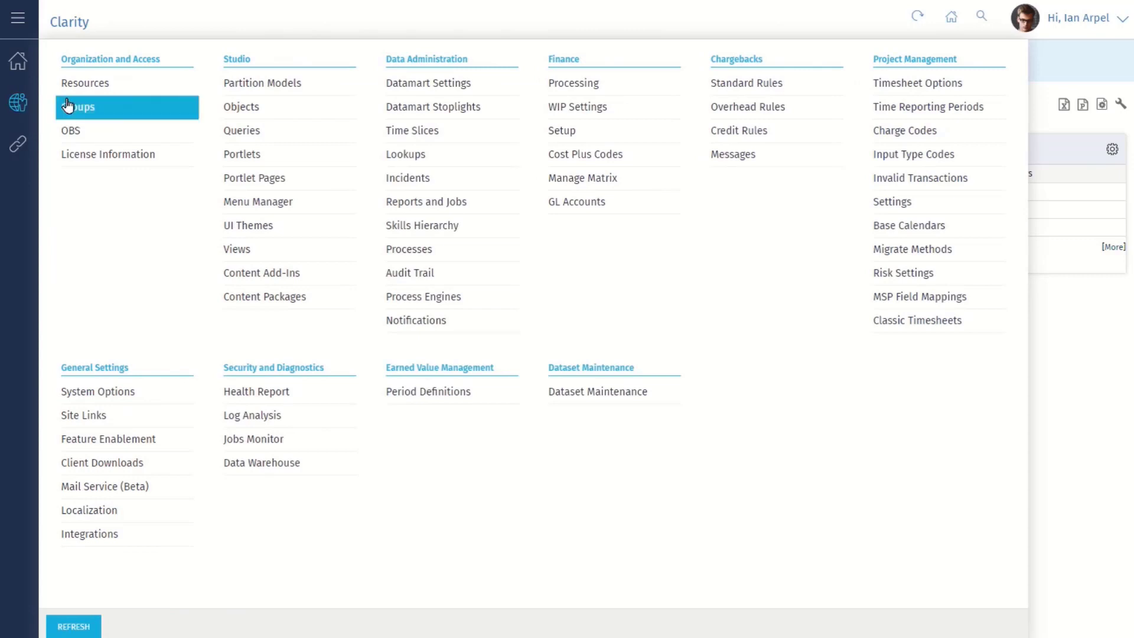
left_click(105, 487)
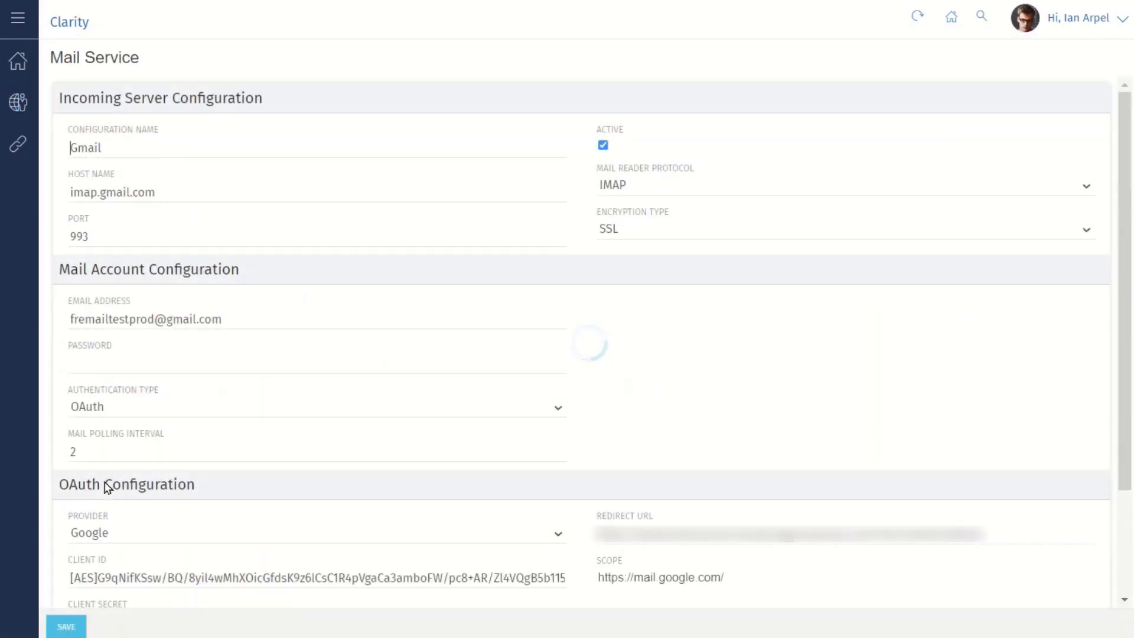
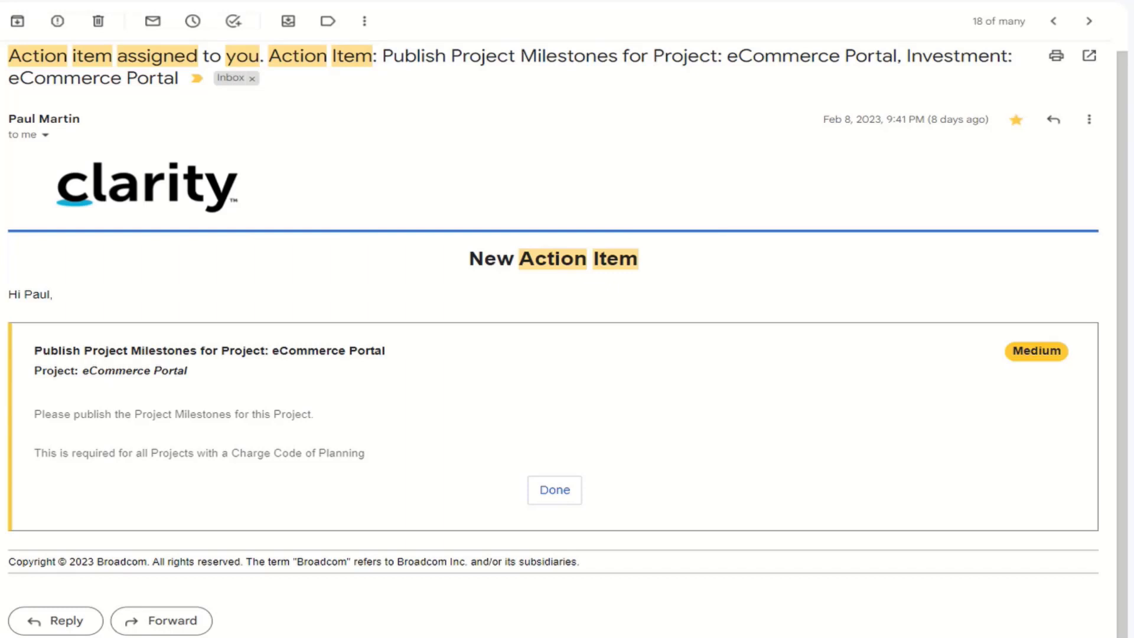
Use the Done link in the Publish Project Milestones email to draft a 'Done' reply
left_click(561, 491)
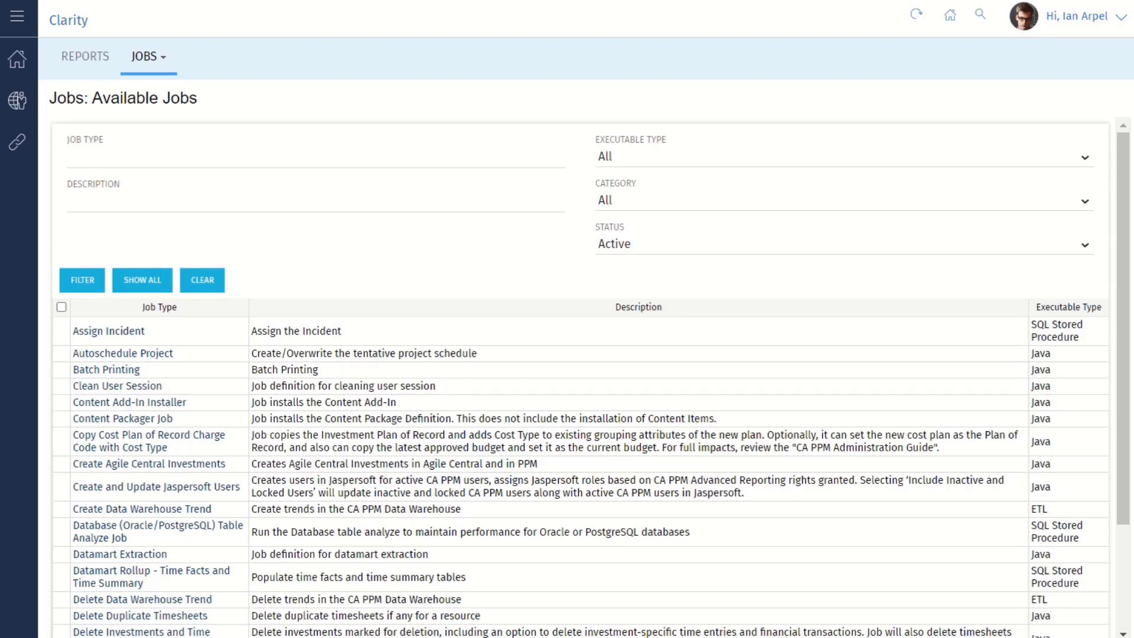
Filter available jobs by Job Type 'Delete' and open the Delete Process Instance job
left_click(90, 157)
type("Delete")
left_click(81, 280)
left_click(125, 415)
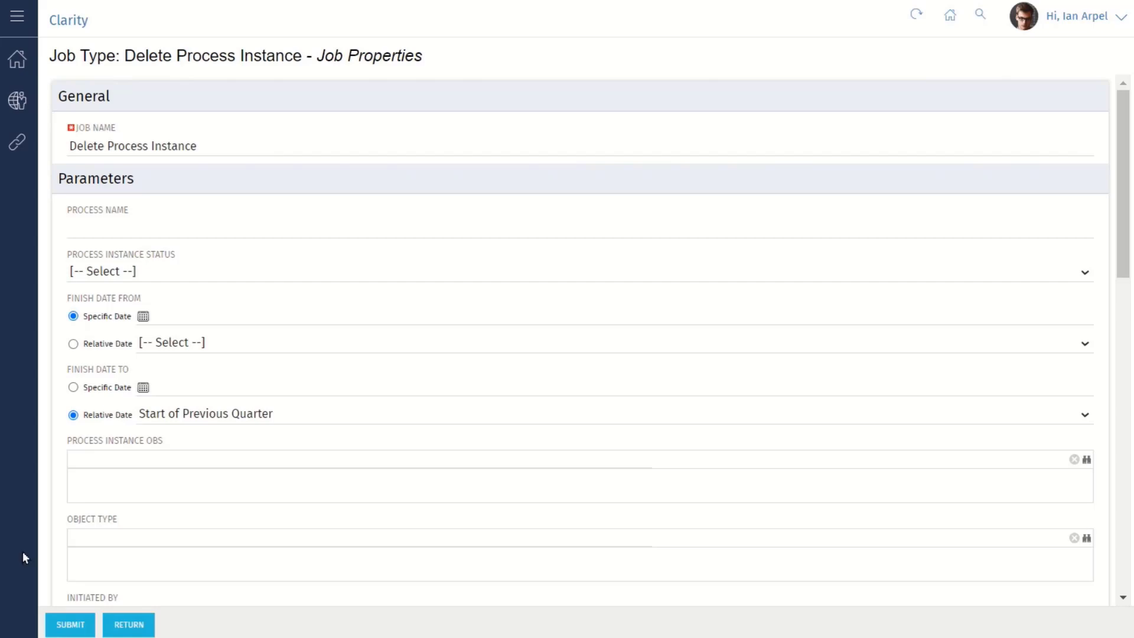
Return to Available Jobs, refilter by 'Purge', and open the Purge Action Items job
left_click(120, 623)
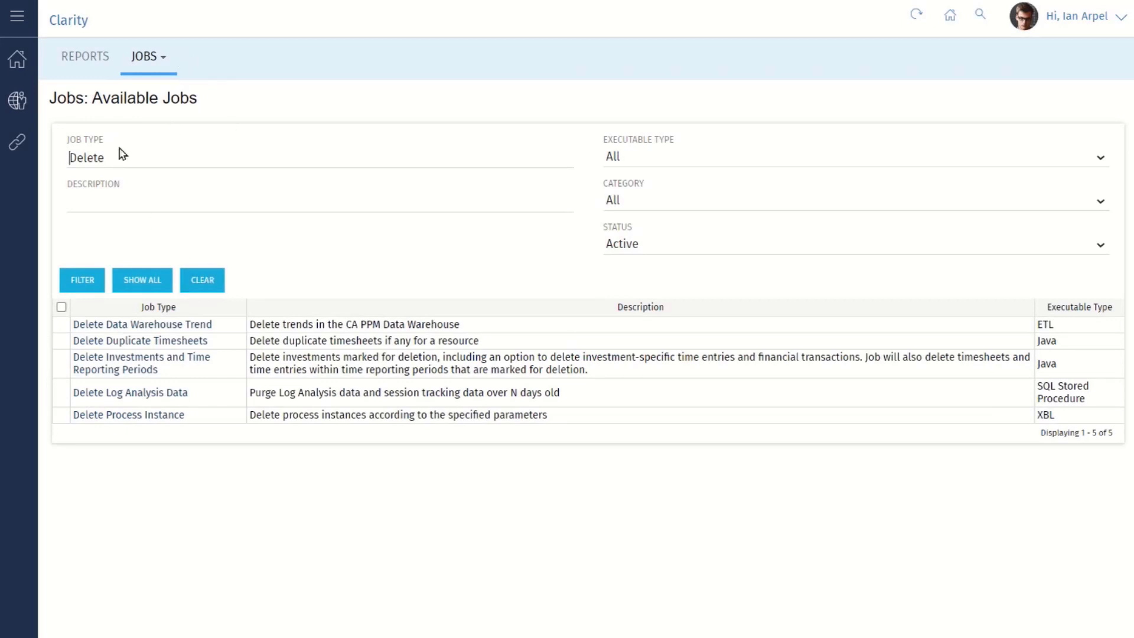
left_click_drag(105, 151, 56, 167)
type("Purge")
left_click(80, 277)
left_click(106, 323)
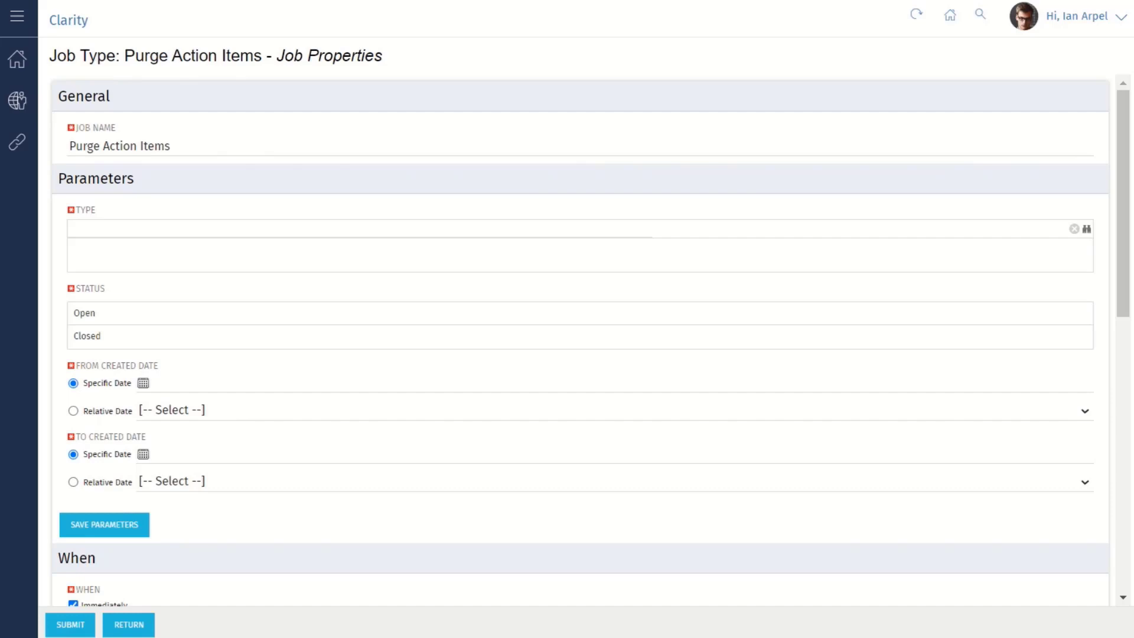
Browse the action item types without selecting any, then set Status to Open
left_click(1087, 229)
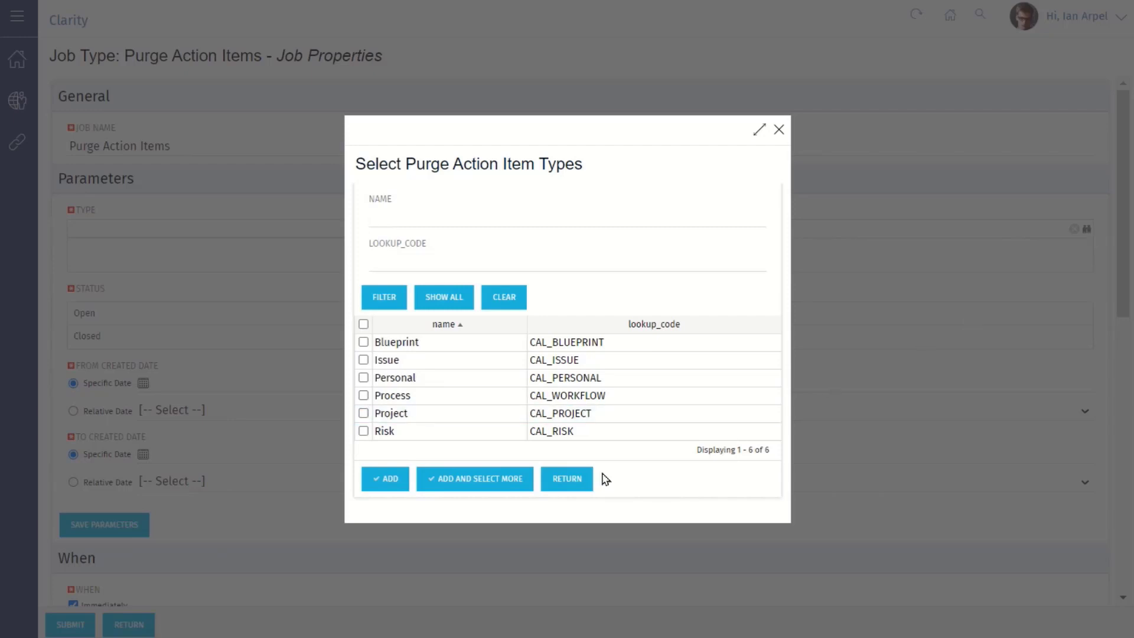
left_click(561, 480)
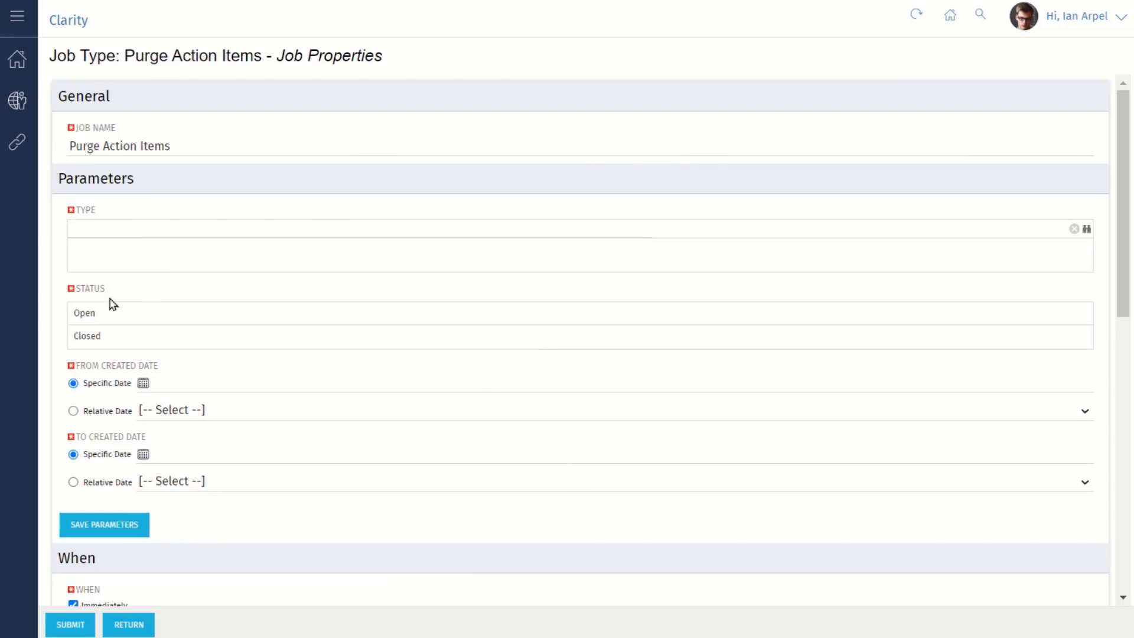
left_click(116, 318)
Switch From Created Date to Relative Date, leaving the relative value unchosen
left_click(73, 411)
left_click(188, 412)
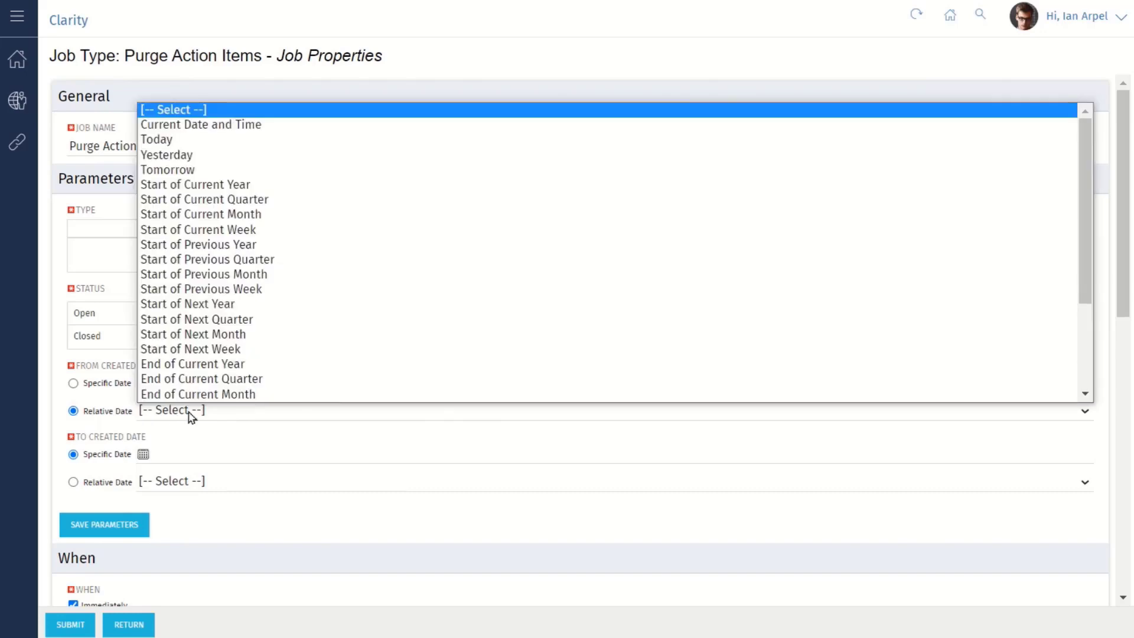
key("Escape")
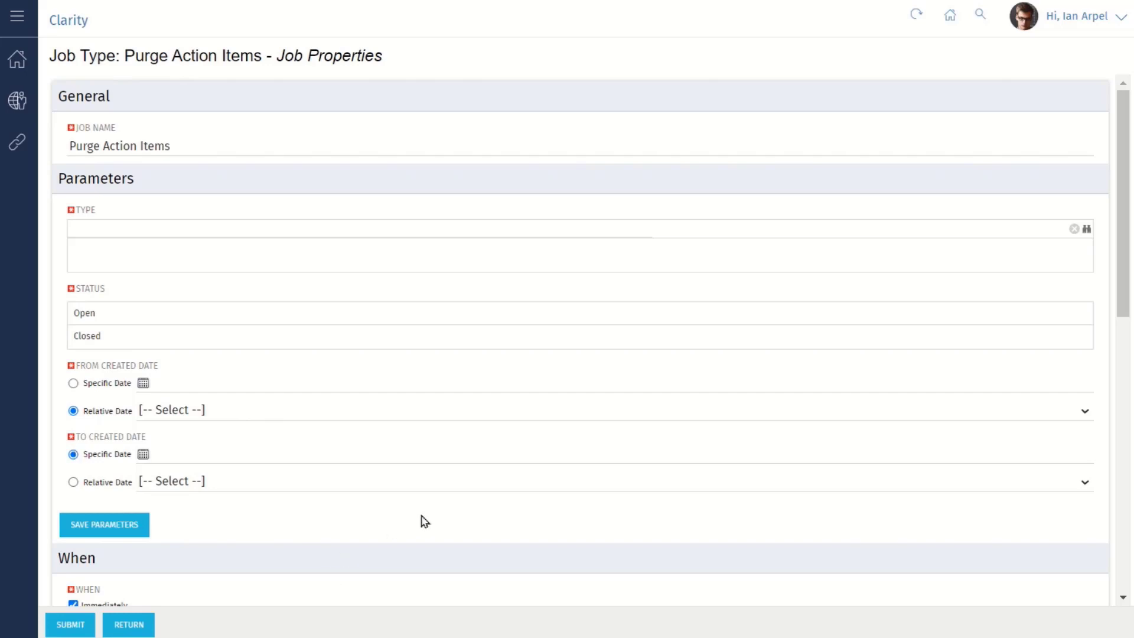
scroll(423, 520, "down", 1)
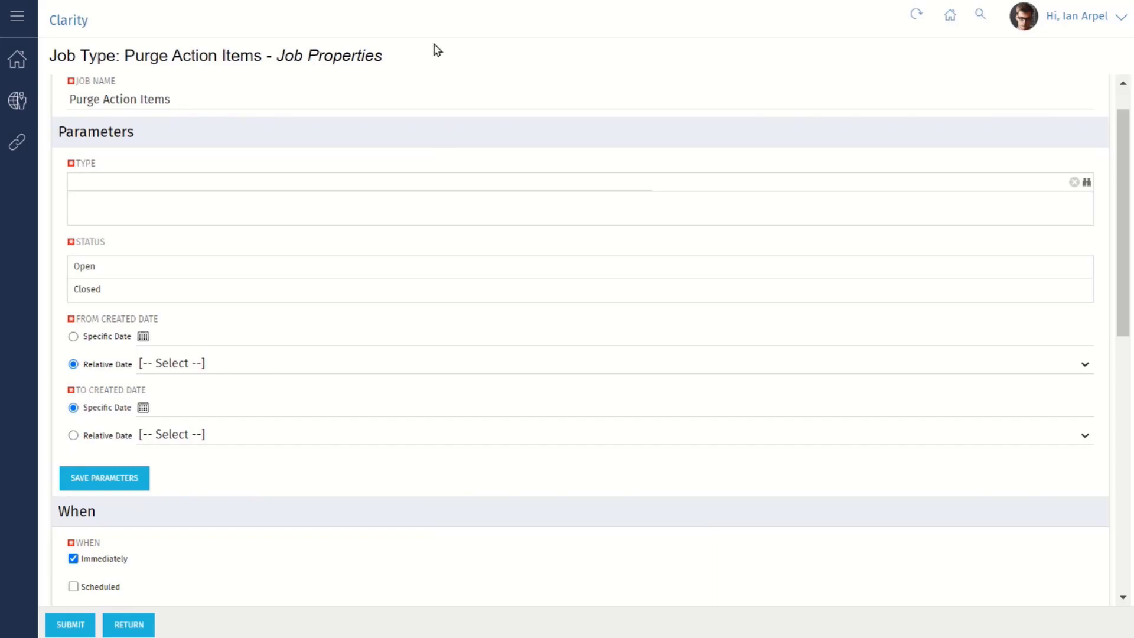
scroll(462, 91, "up", 1)
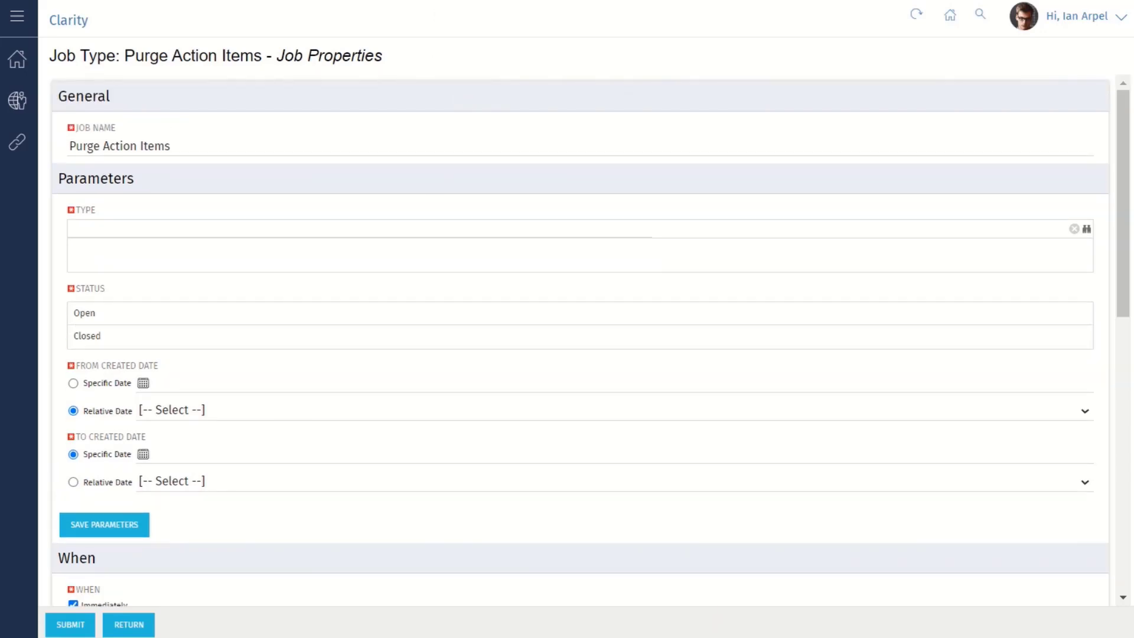